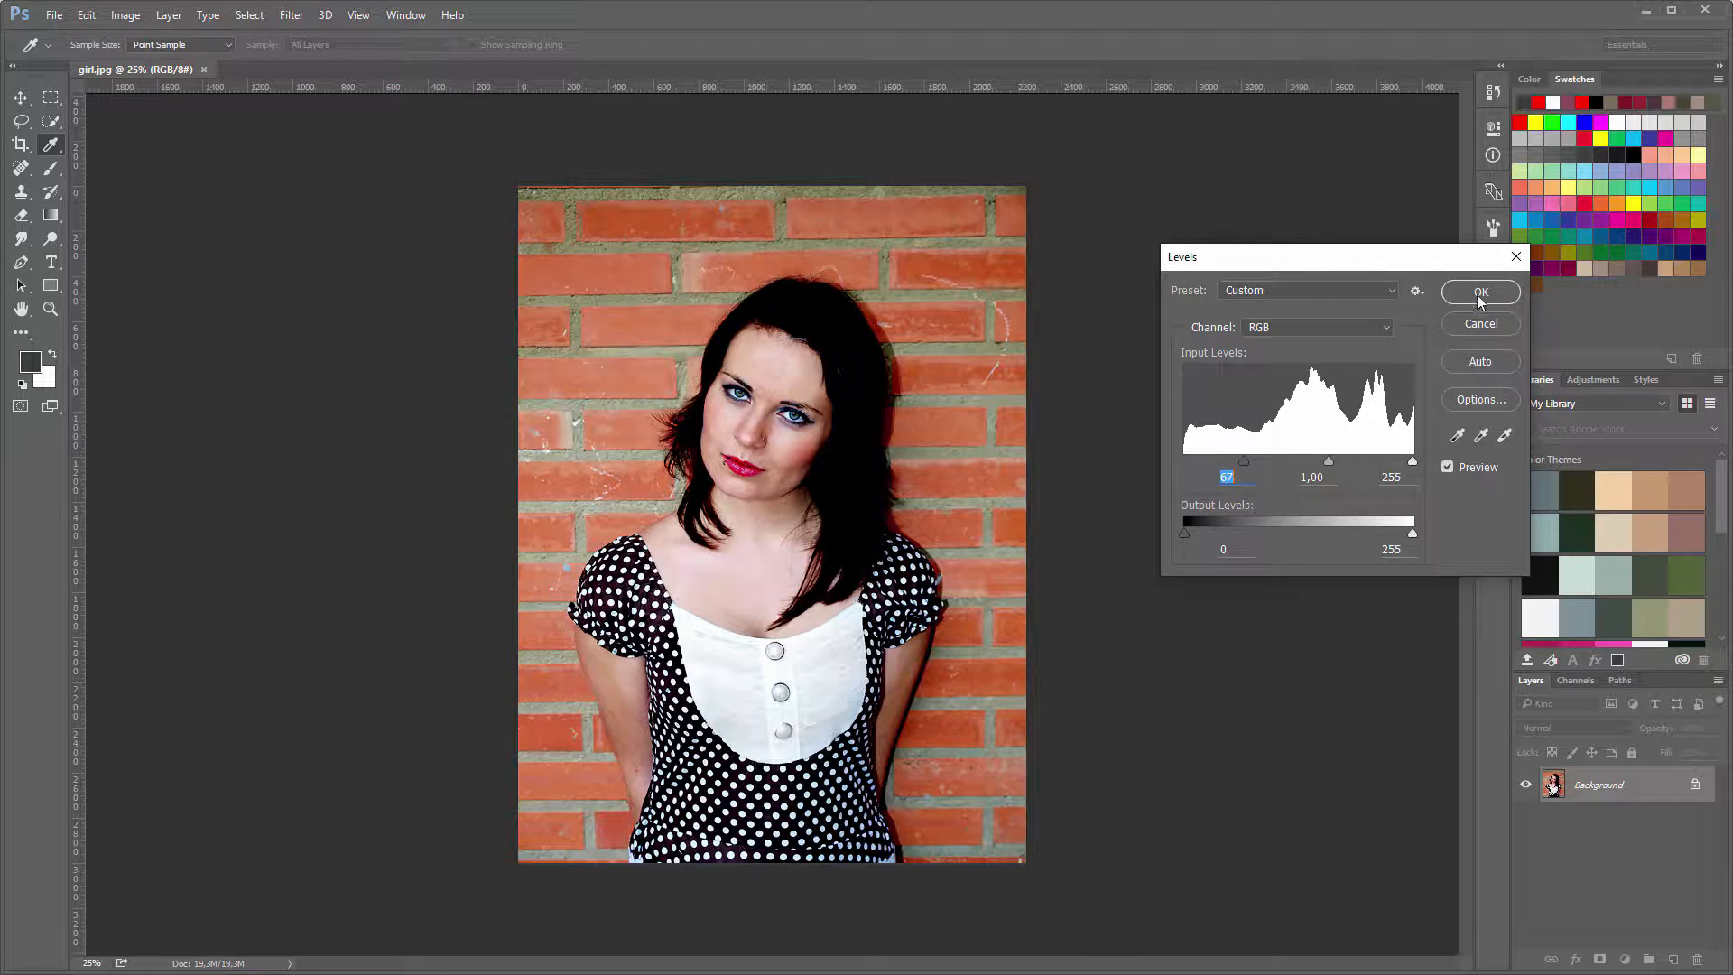
Apply the Levels adjustment with a shadow input of 67 and open the Filter Gallery with its preview fitted in view
left_click(1481, 292)
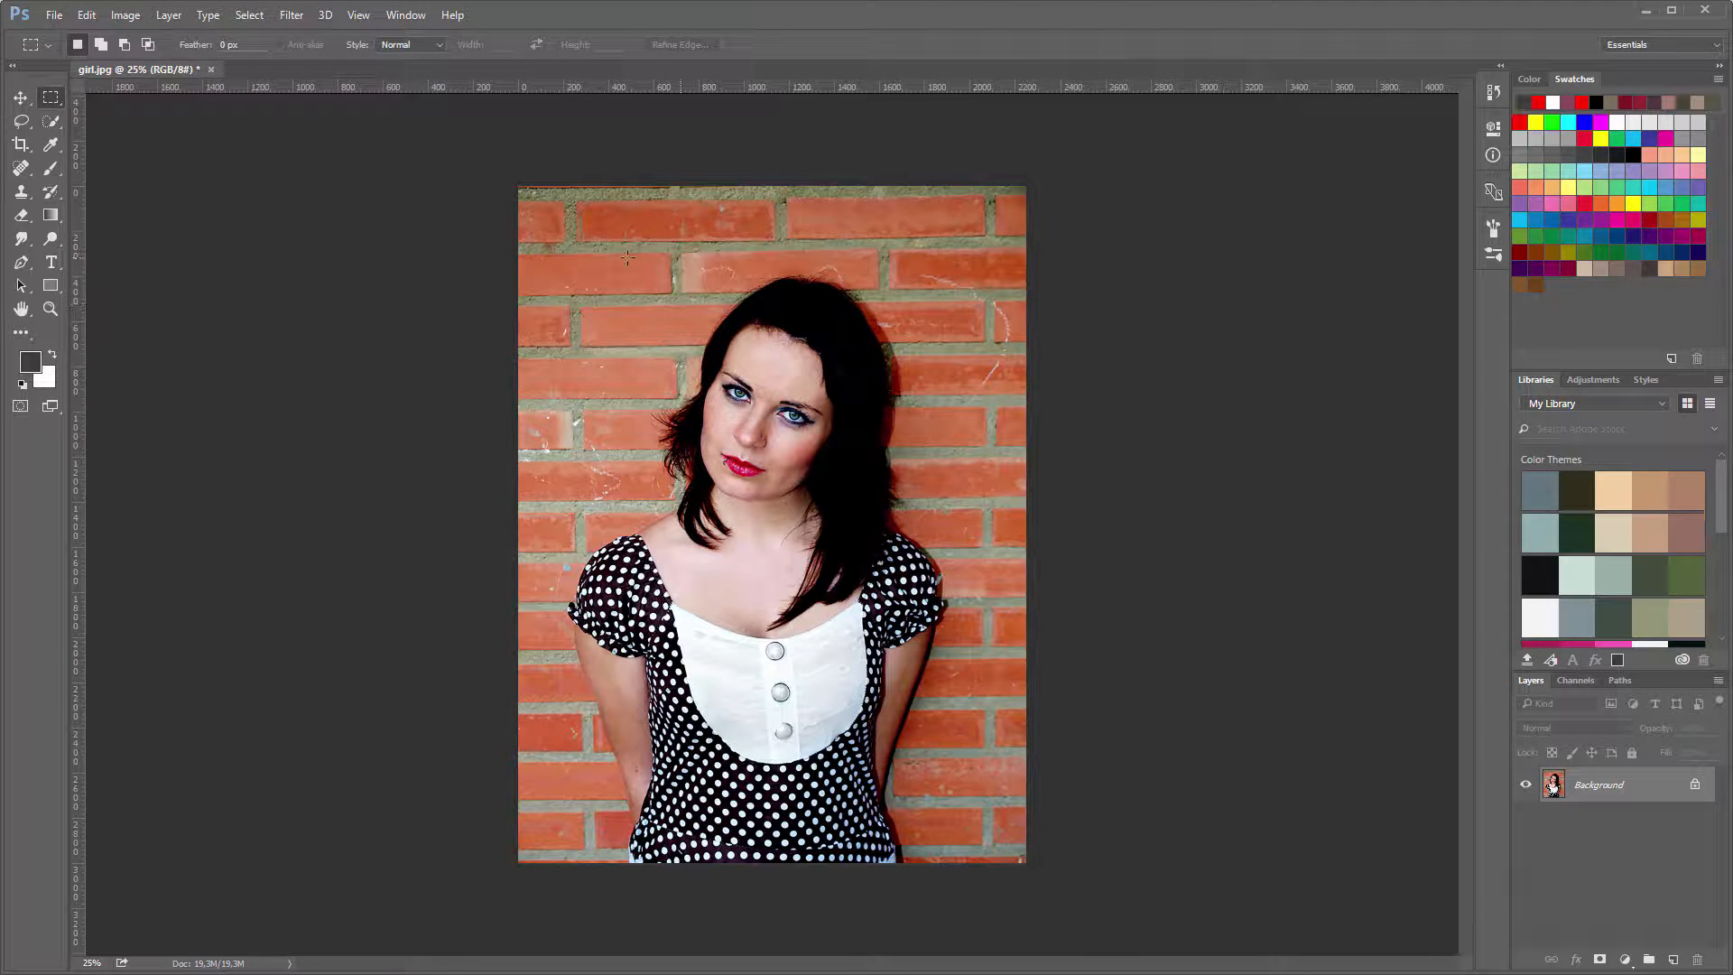
left_click(296, 16)
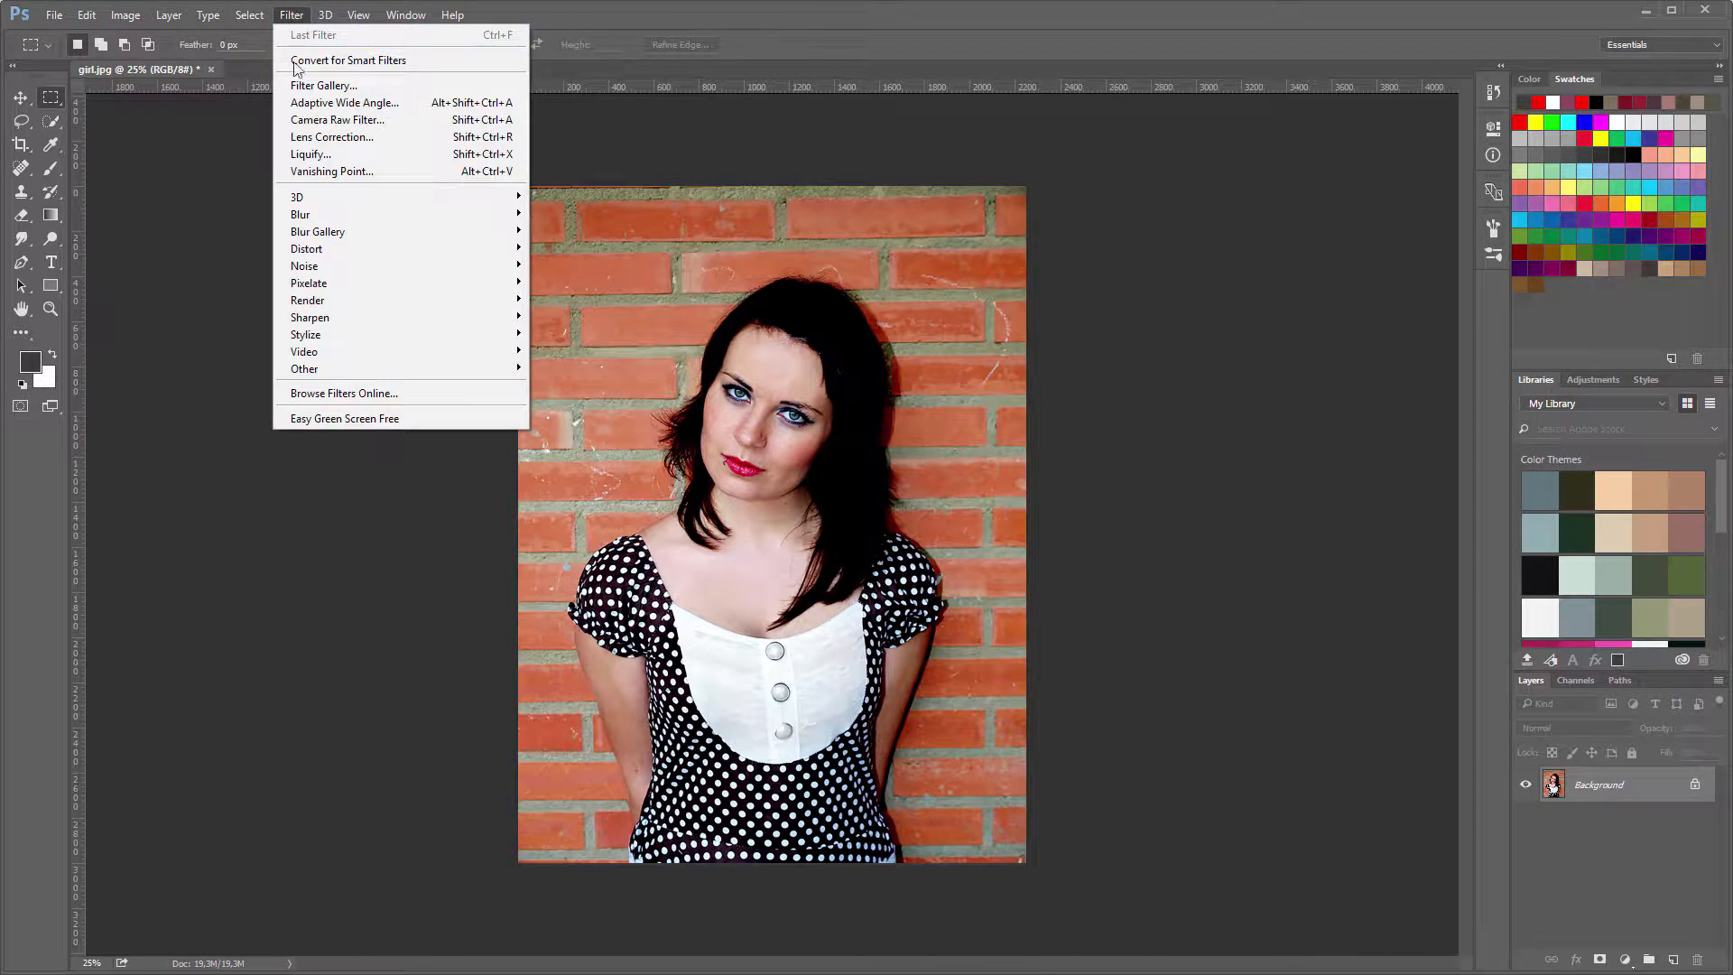
left_click(425, 89)
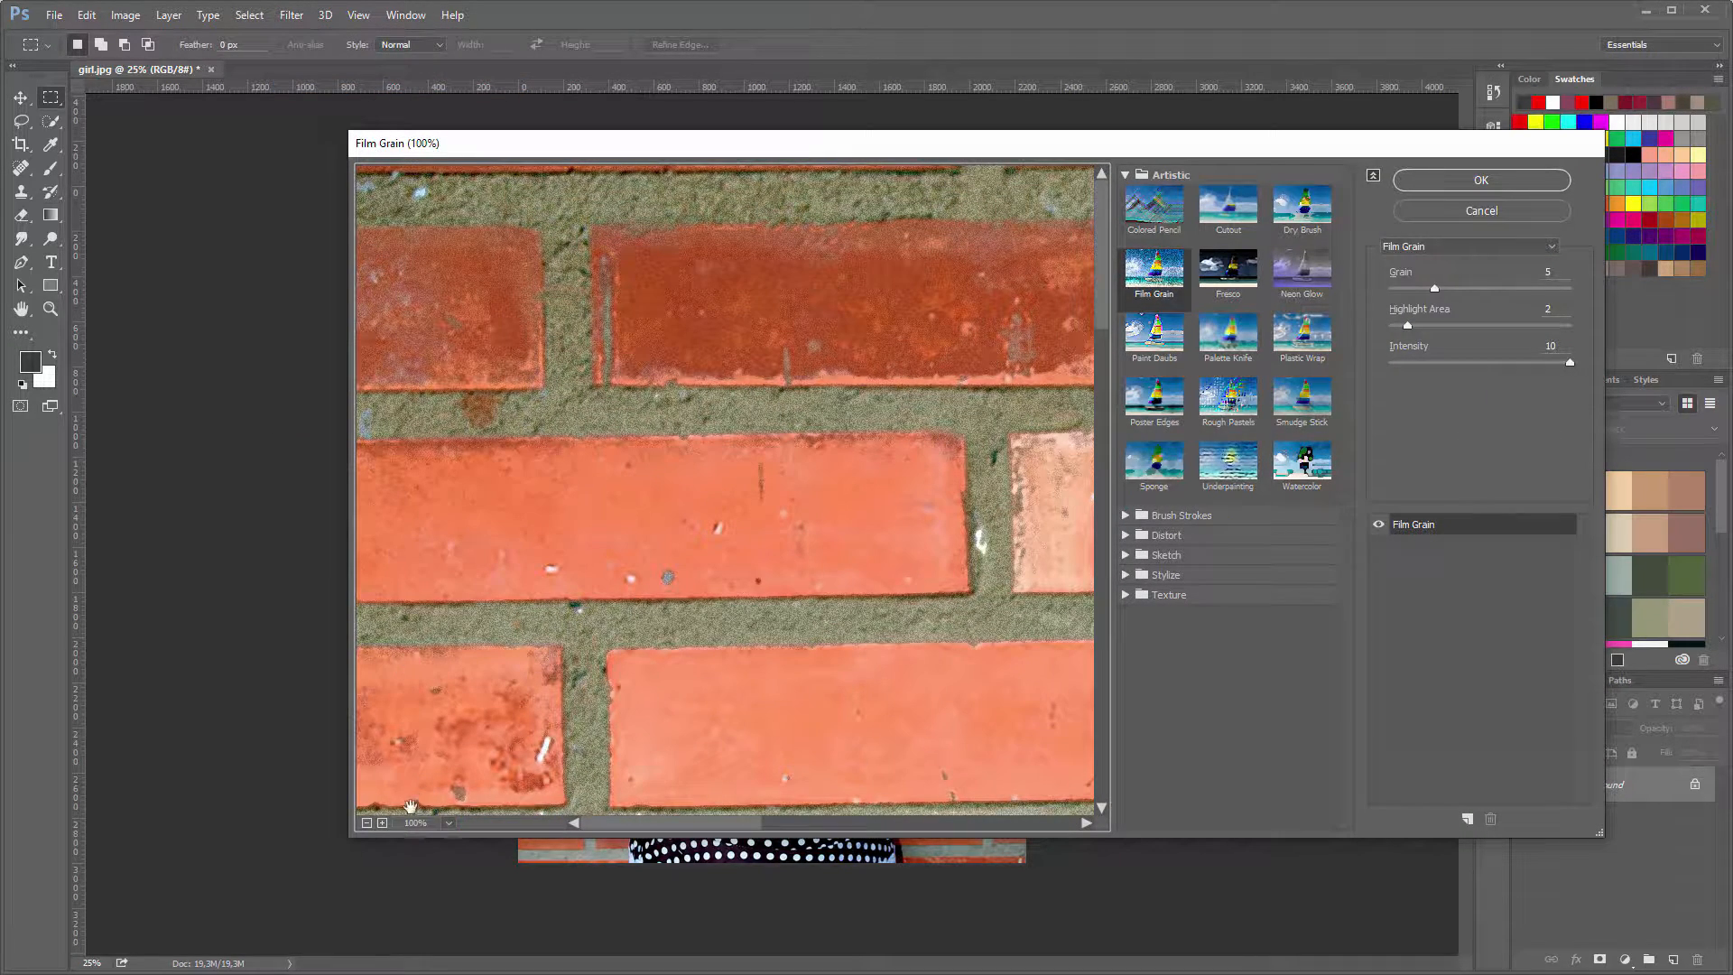
left_click(448, 822)
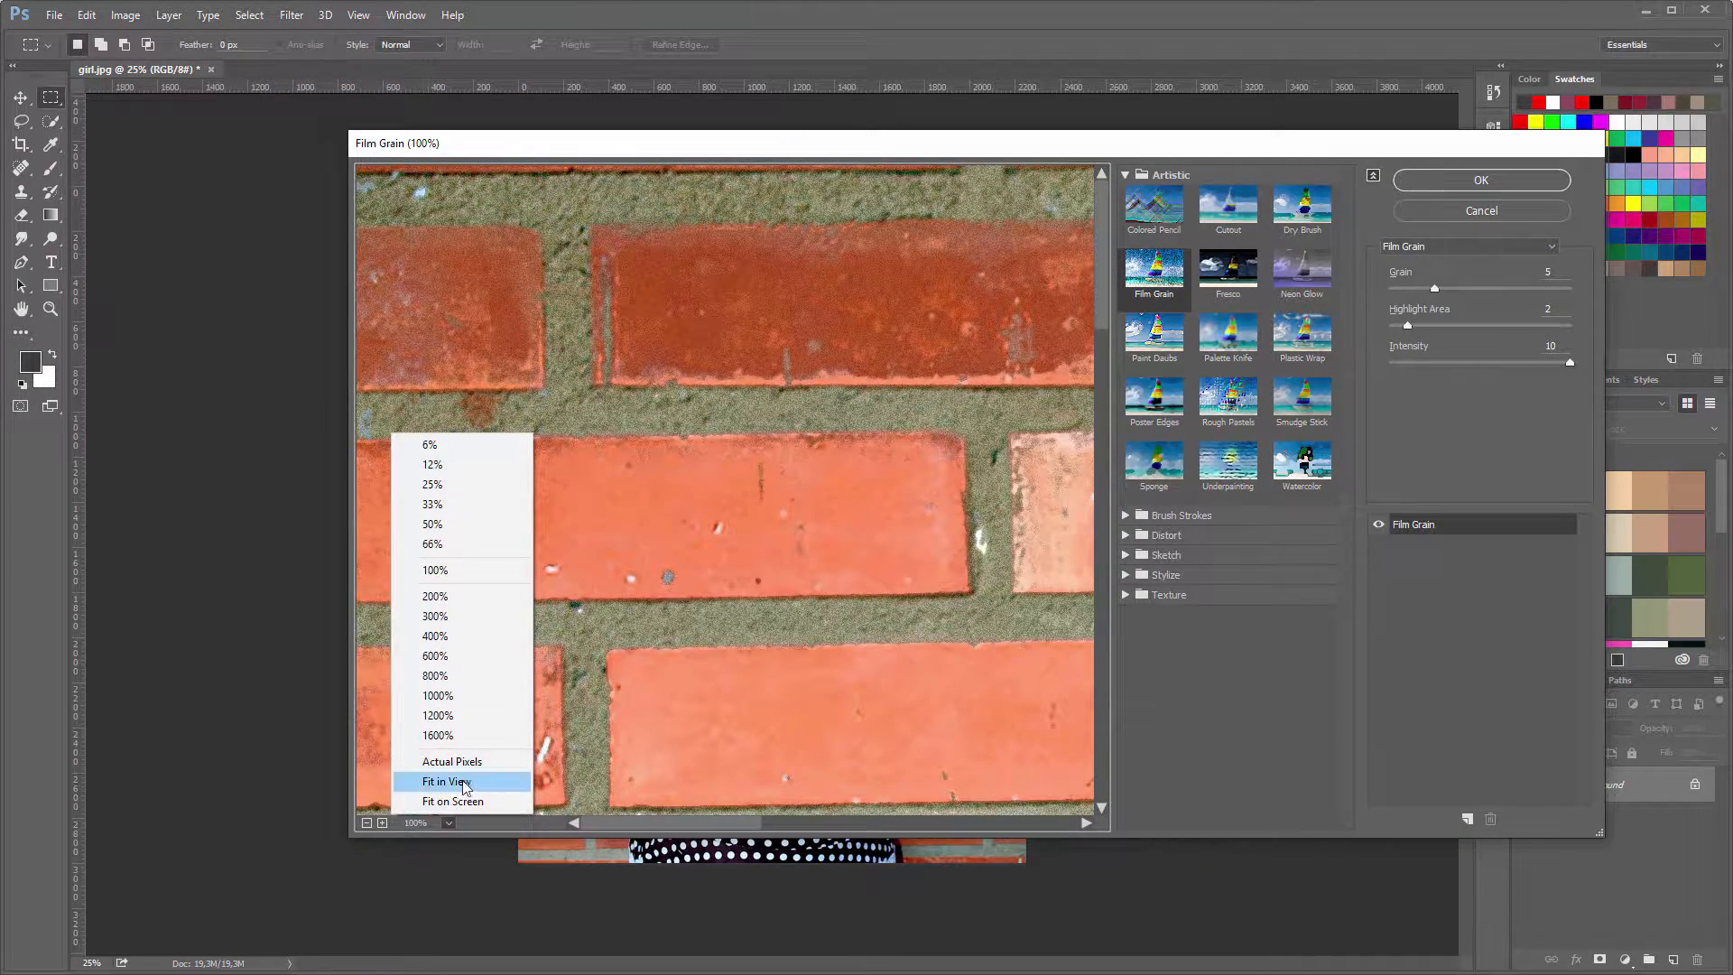
left_click(465, 783)
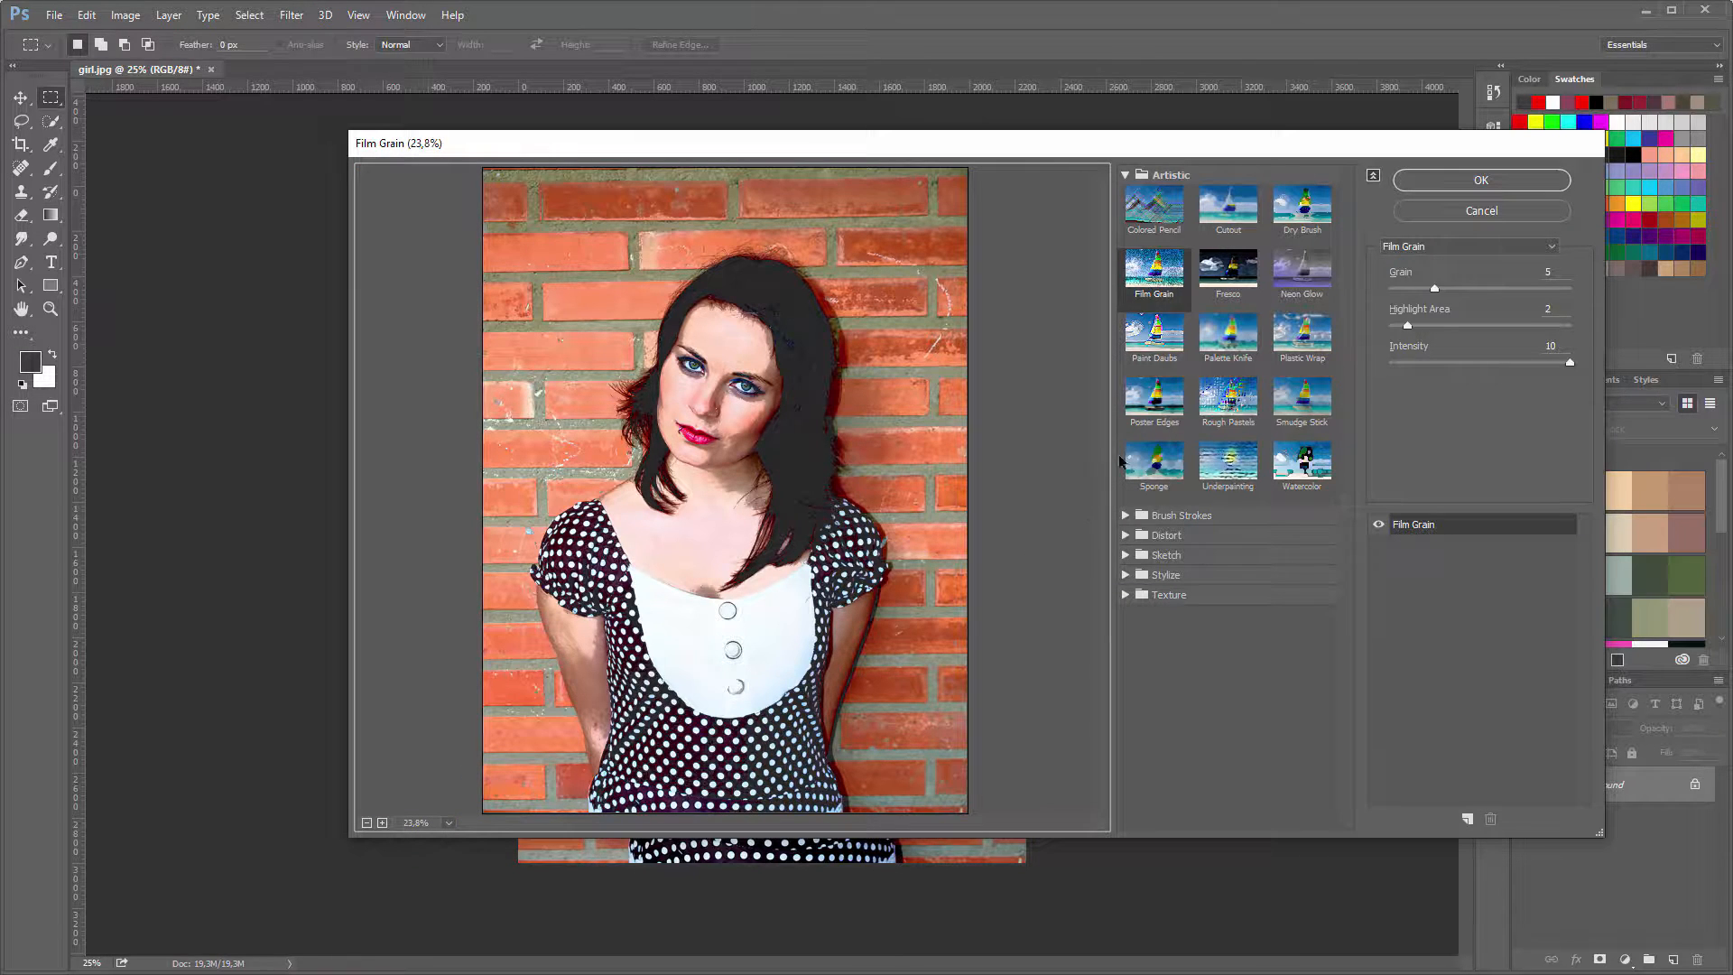
Apply the Film Grain filter to the photo with Grain 5, Highlight Area 2 and Intensity 10
left_click(1162, 273)
left_click(1158, 217)
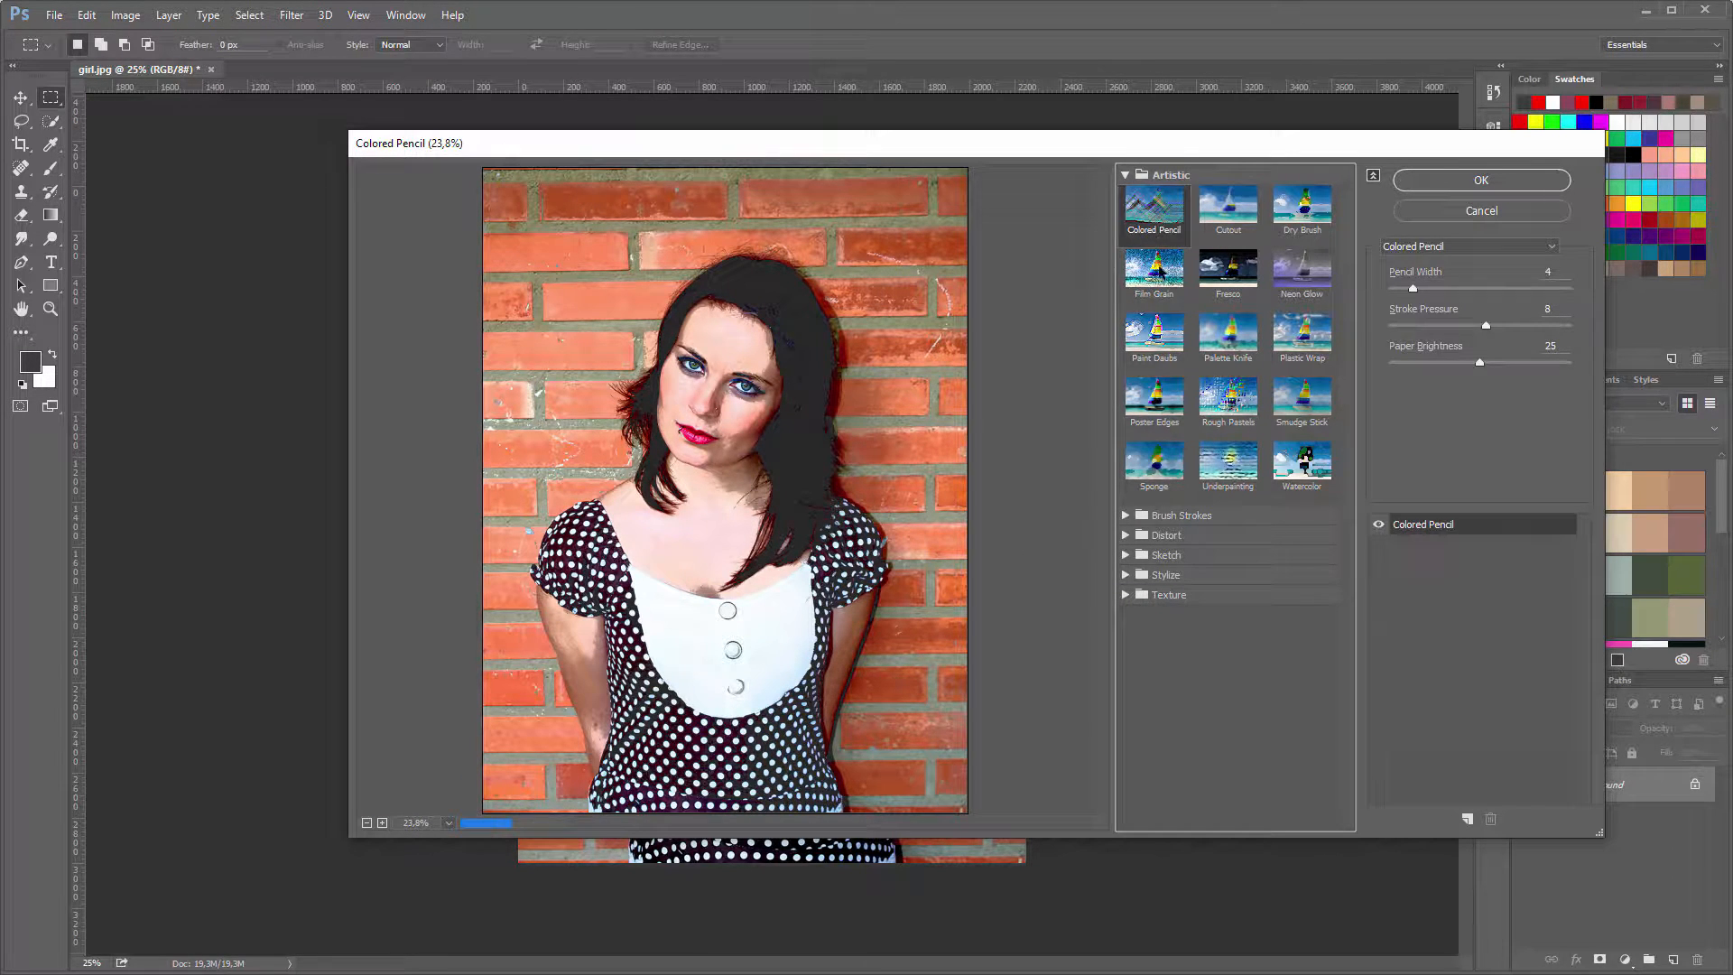
left_click(1152, 285)
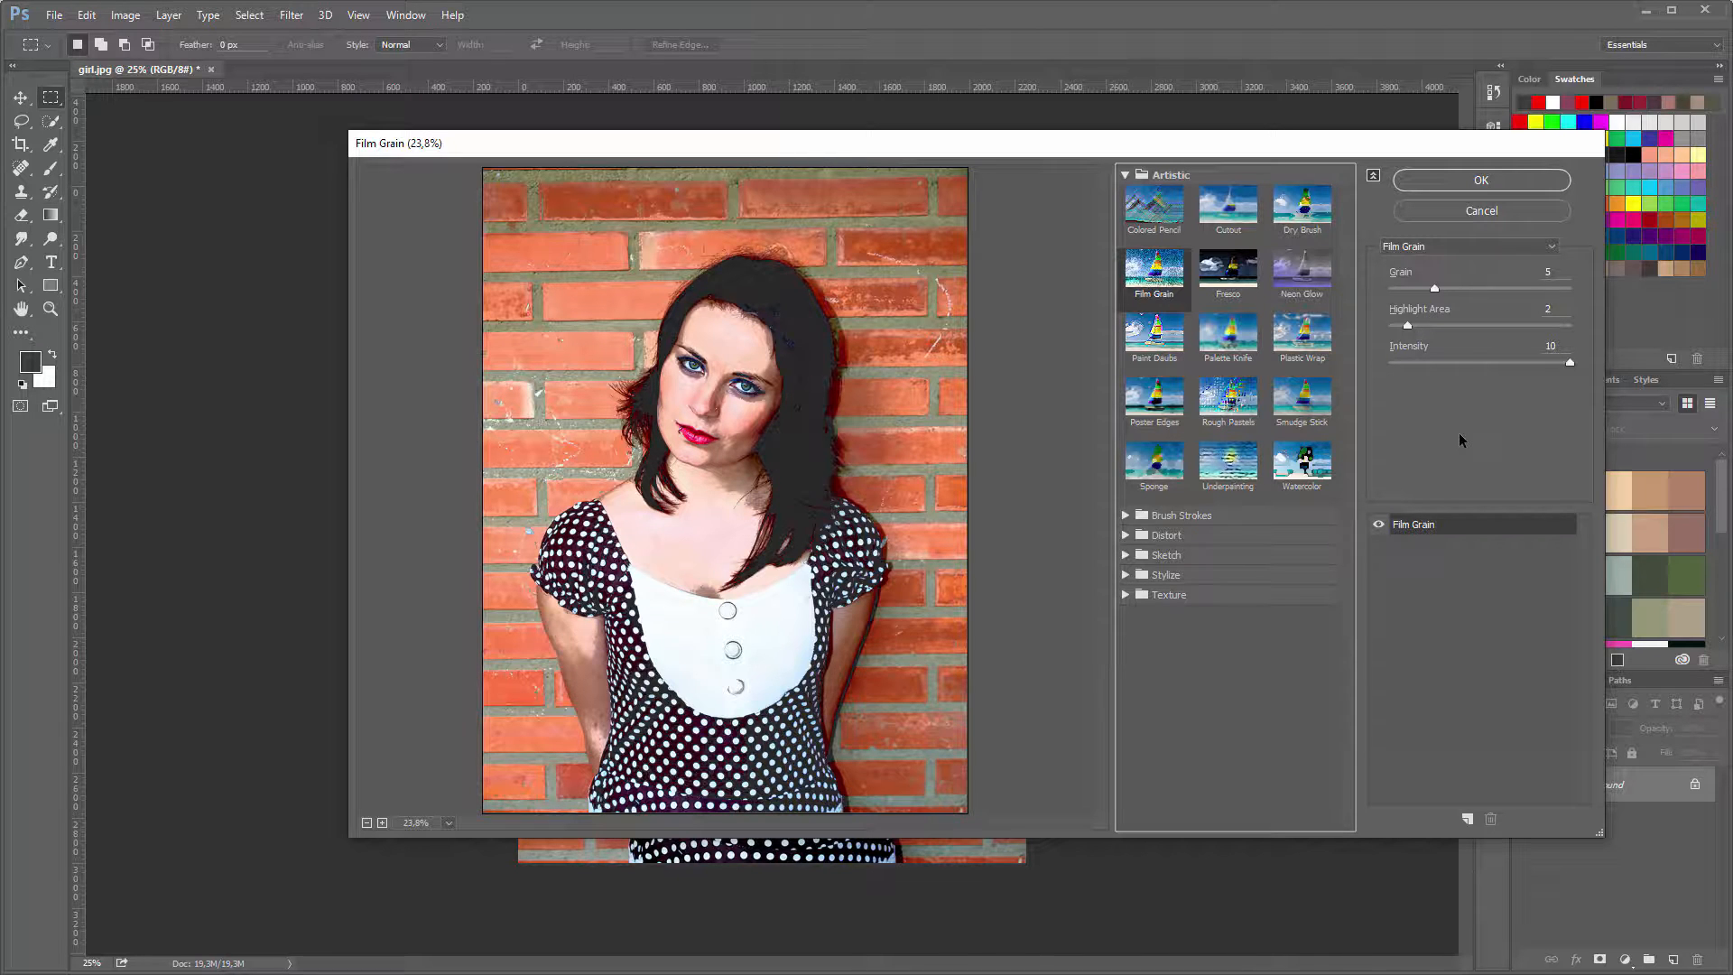
left_click(1459, 182)
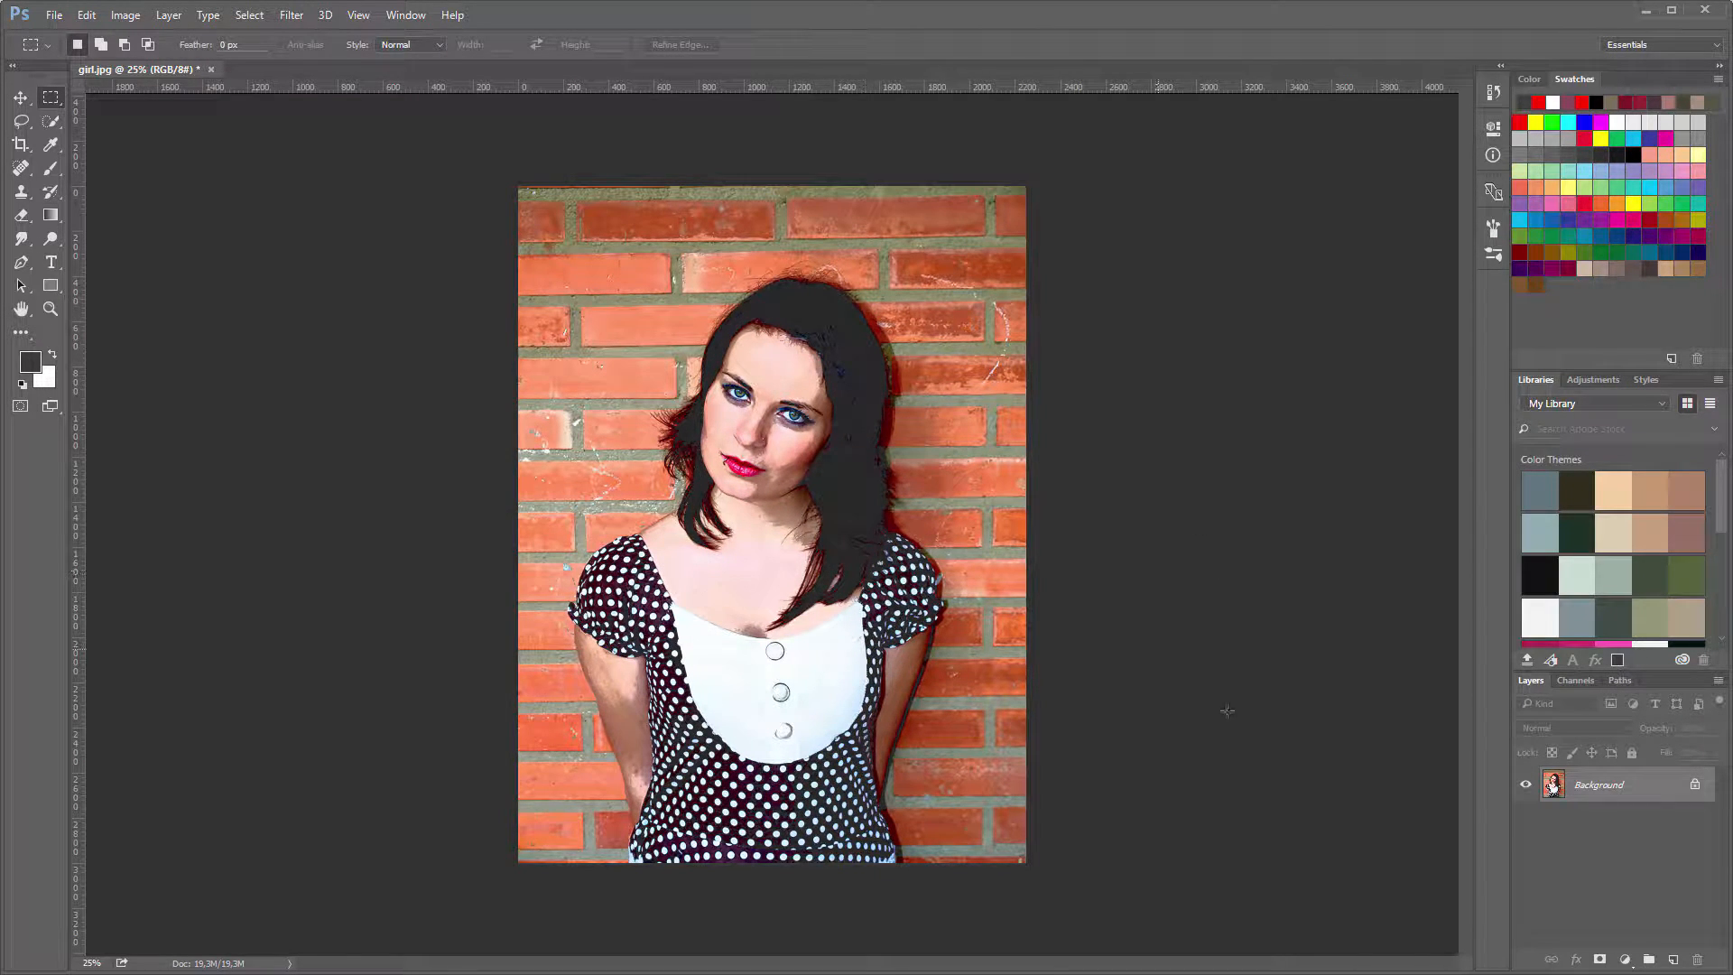
Duplicate the Background layer
right_click(1588, 794)
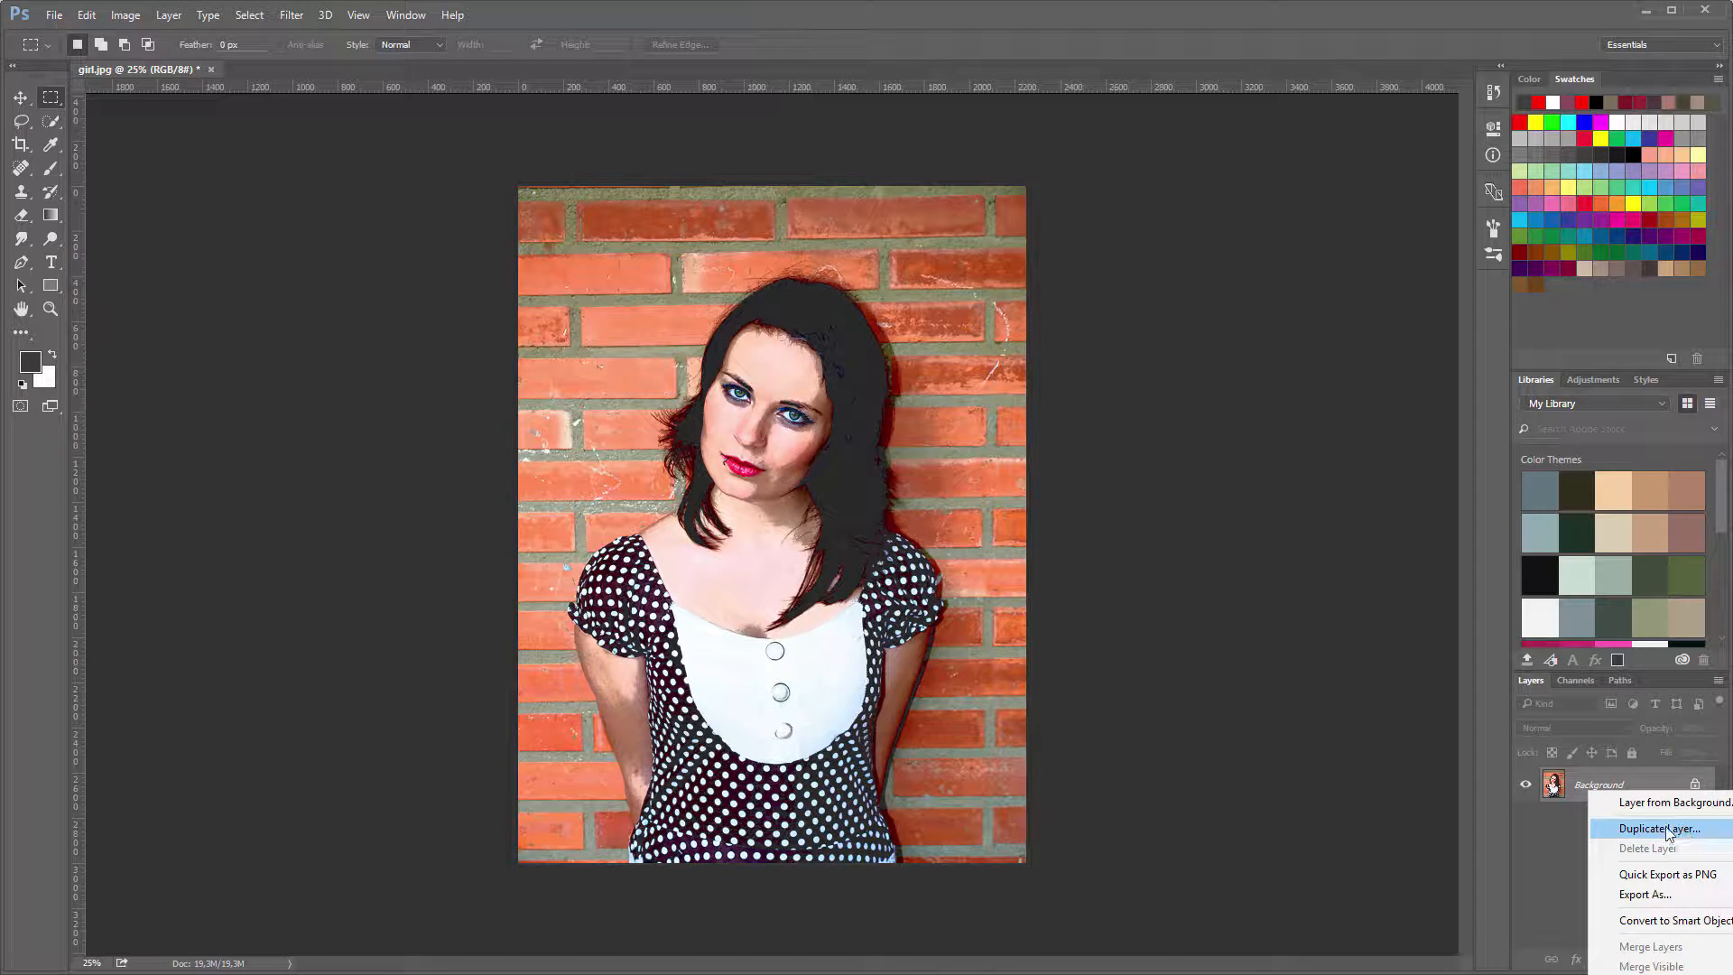
left_click(1553, 836)
left_click_drag(1614, 787, 1673, 958)
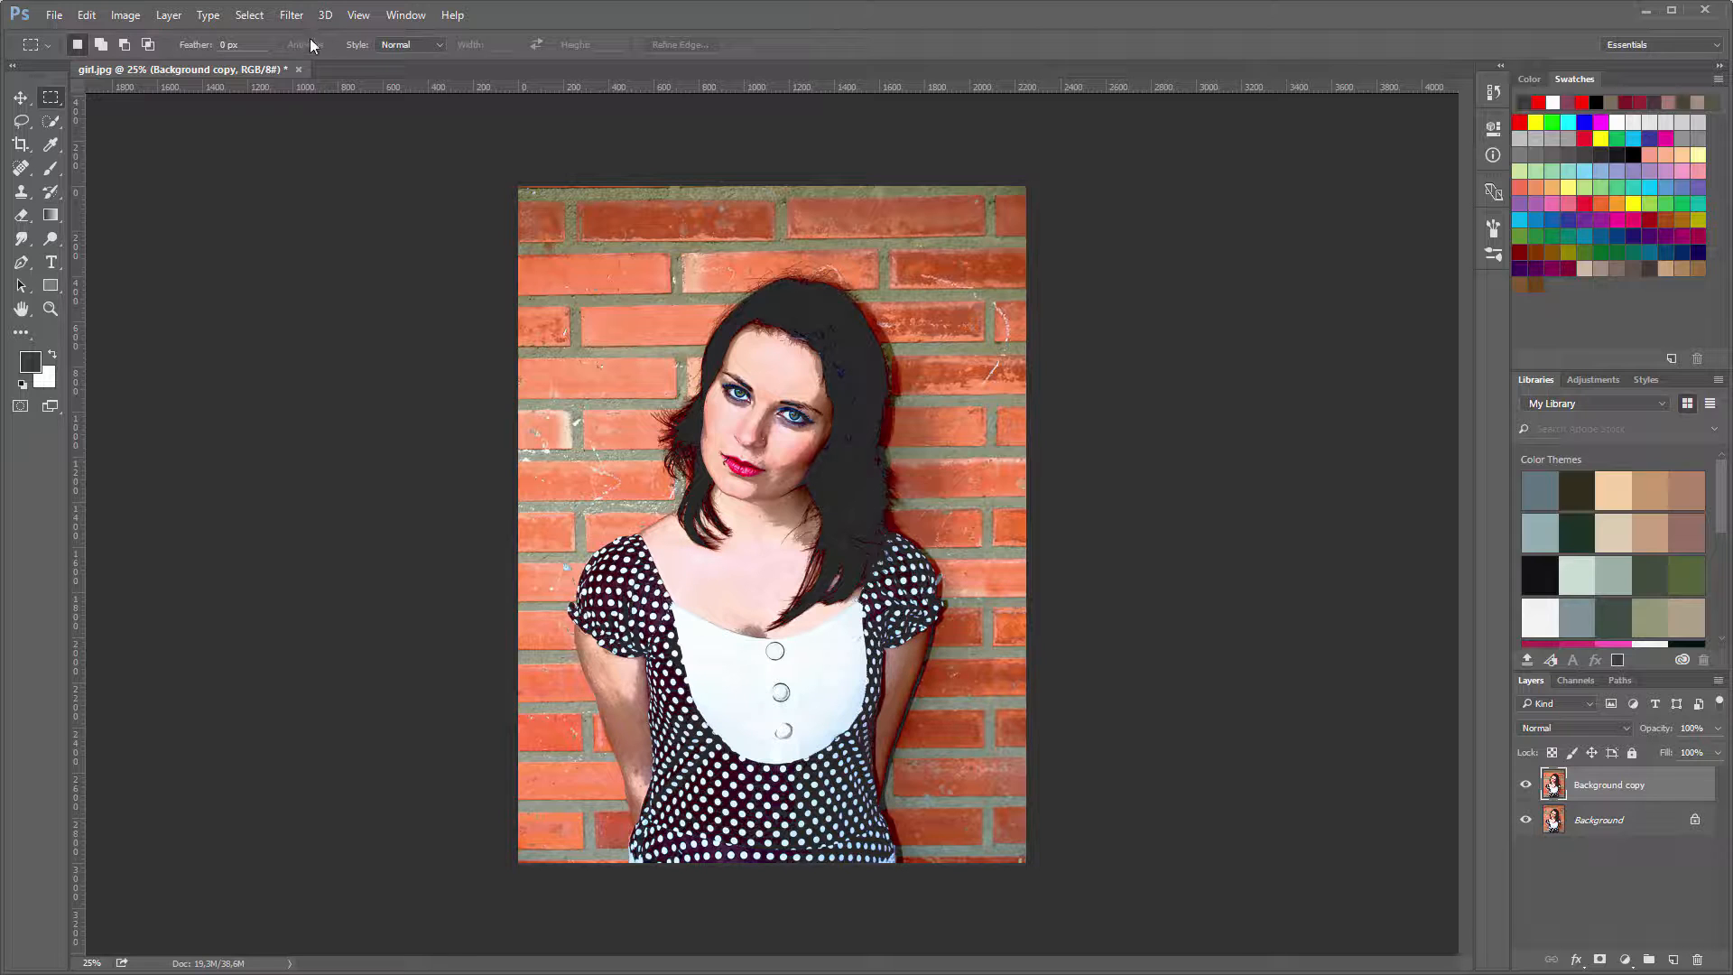
Apply the Color Halftone filter to the copied layer with a maximum radius of 8 pixels and screen angles of 108, 162, 90 and 45
left_click(291, 15)
mouse_move(402, 285)
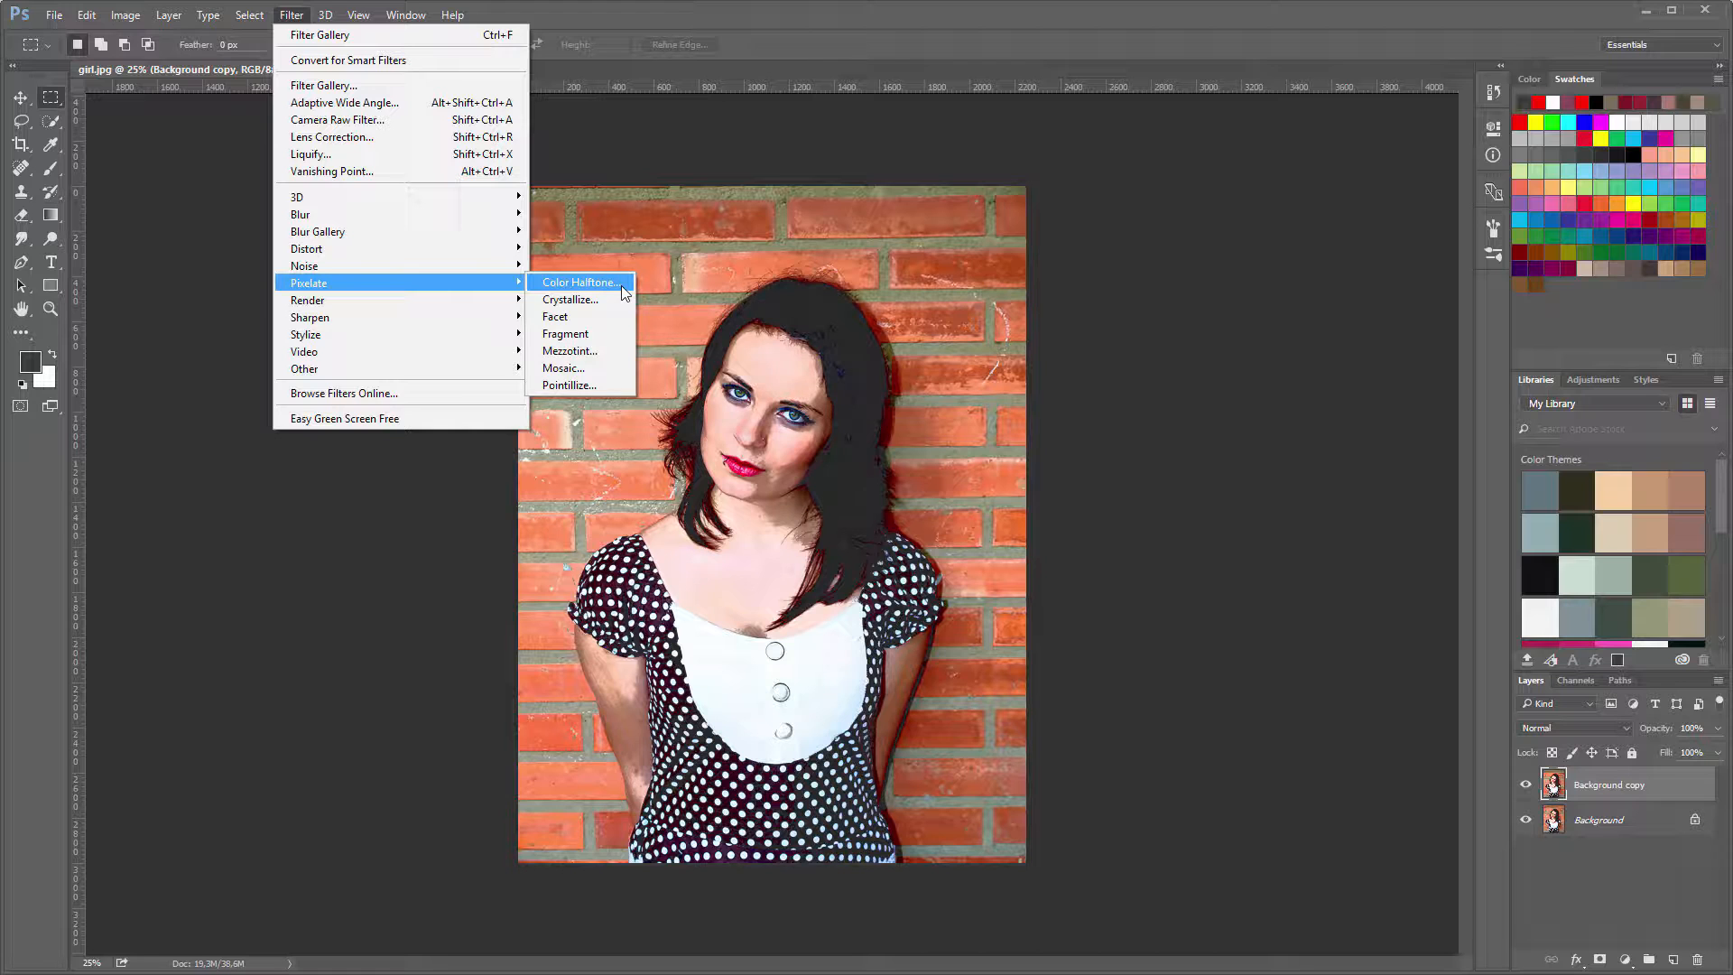
left_click(617, 287)
left_click_drag(1481, 380, 1166, 316)
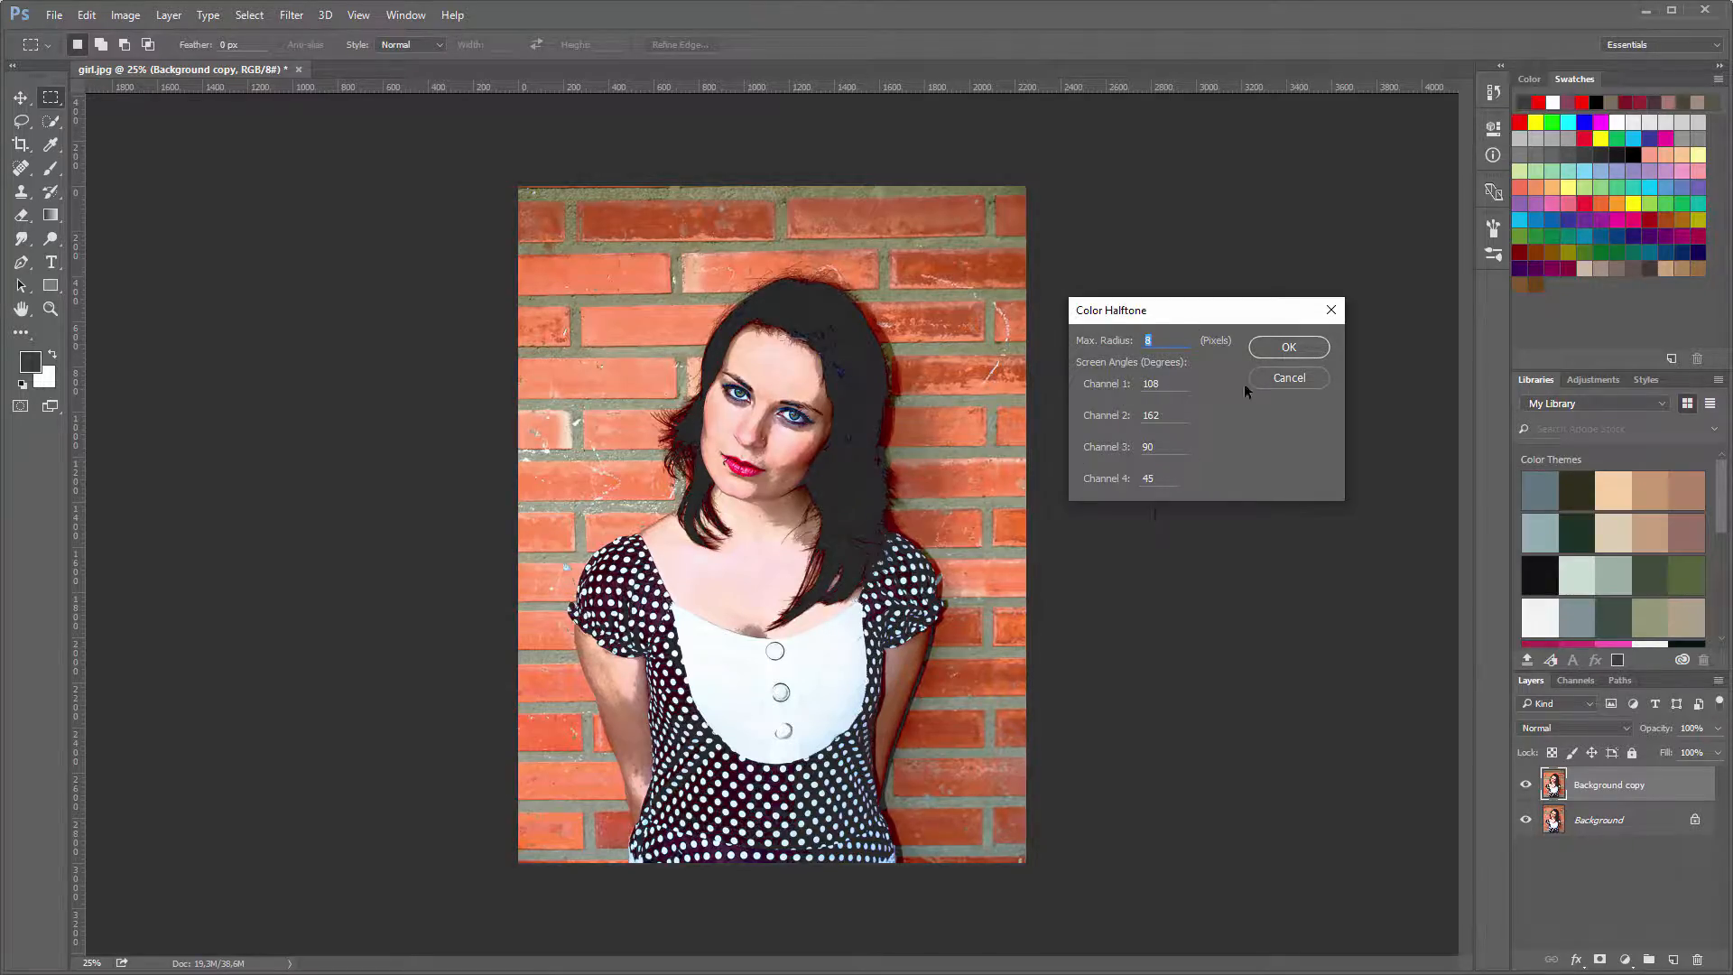
left_click(1287, 349)
Set the blend mode of the halftone layer to Darken
scroll(848, 413, "up", 5)
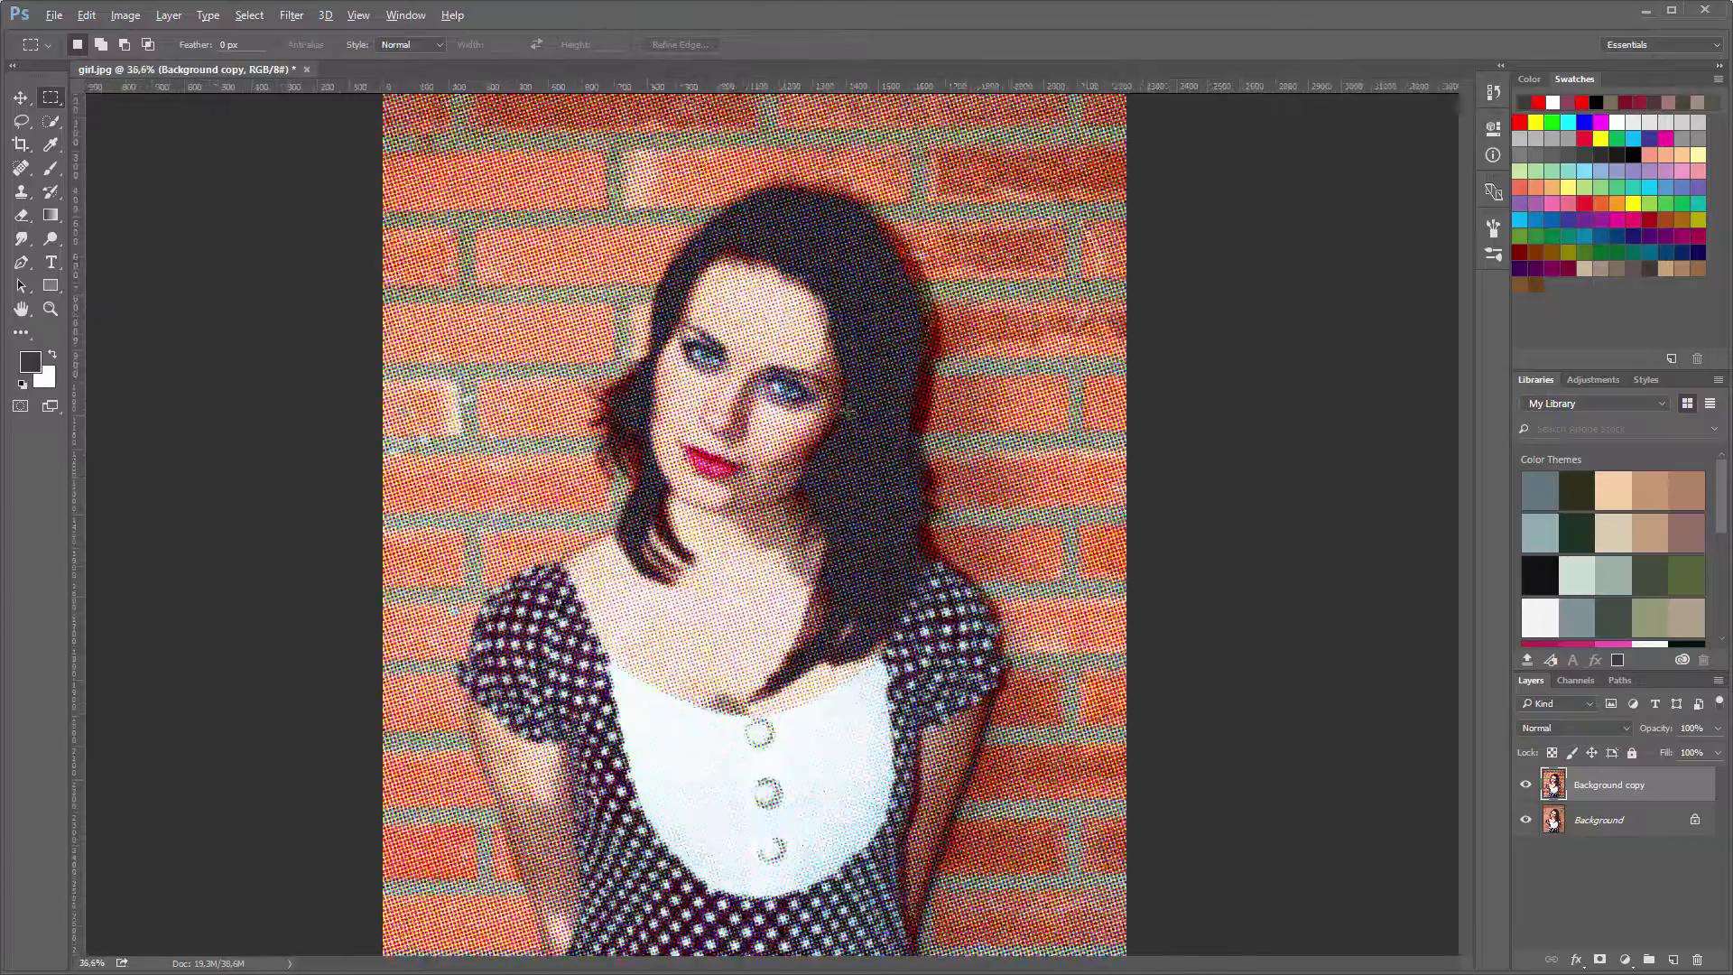
scroll(842, 408, "up", 4)
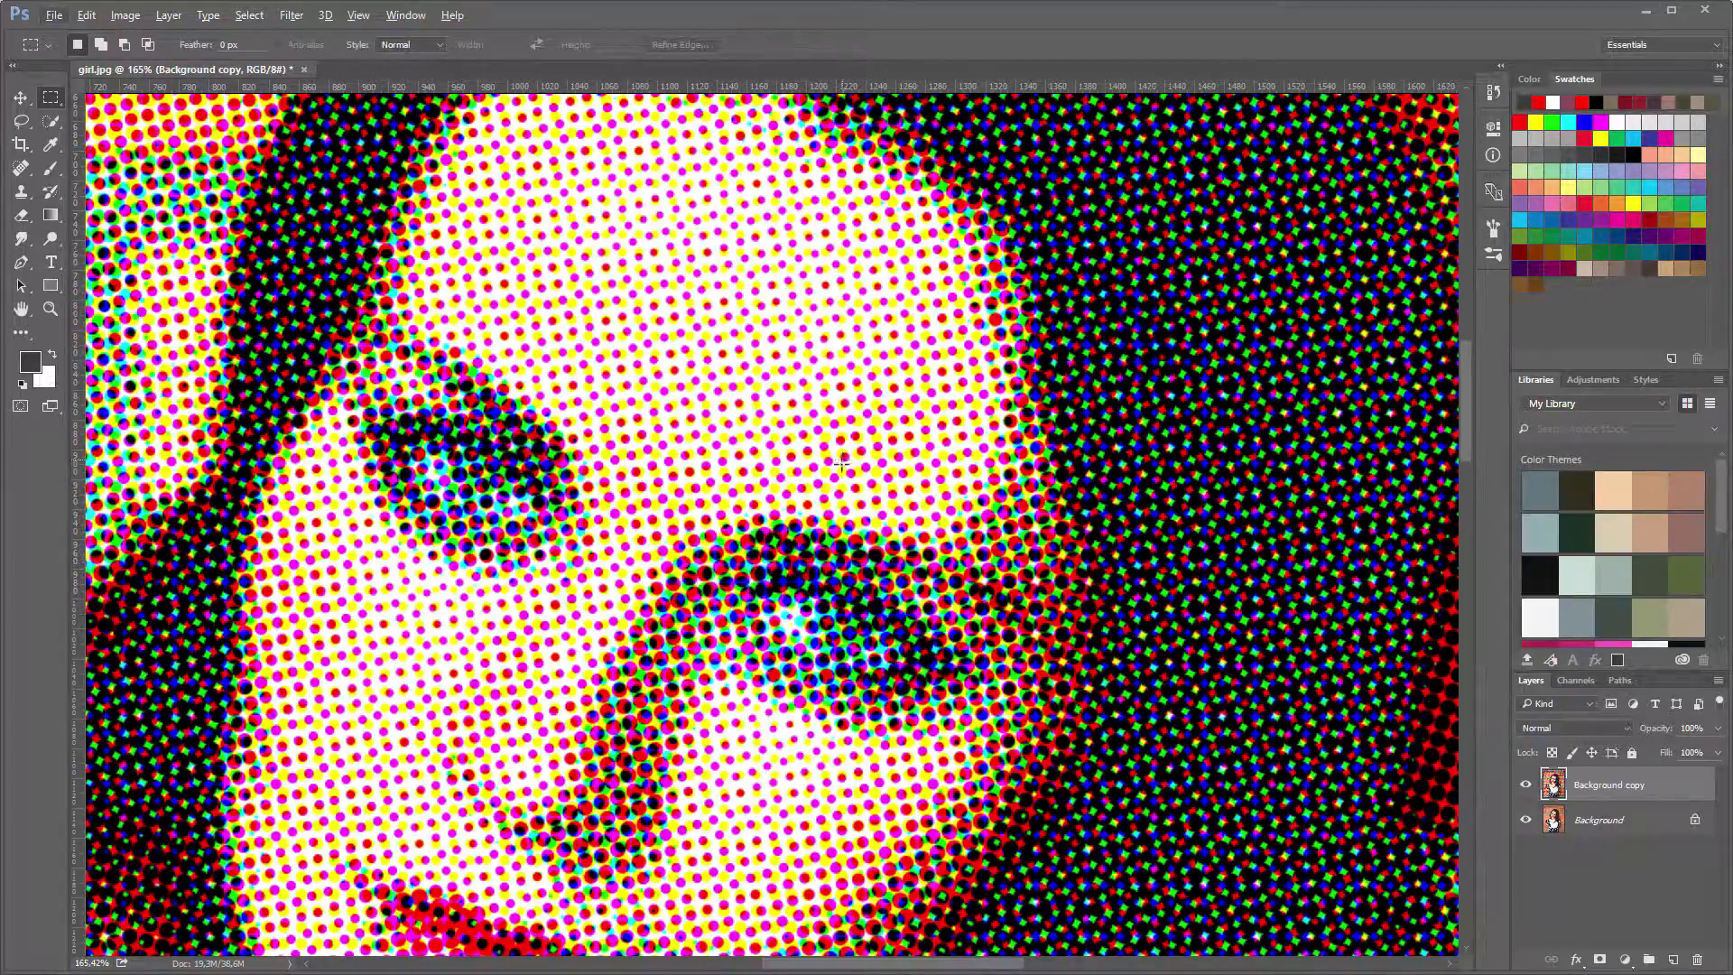
key("ctrl+0")
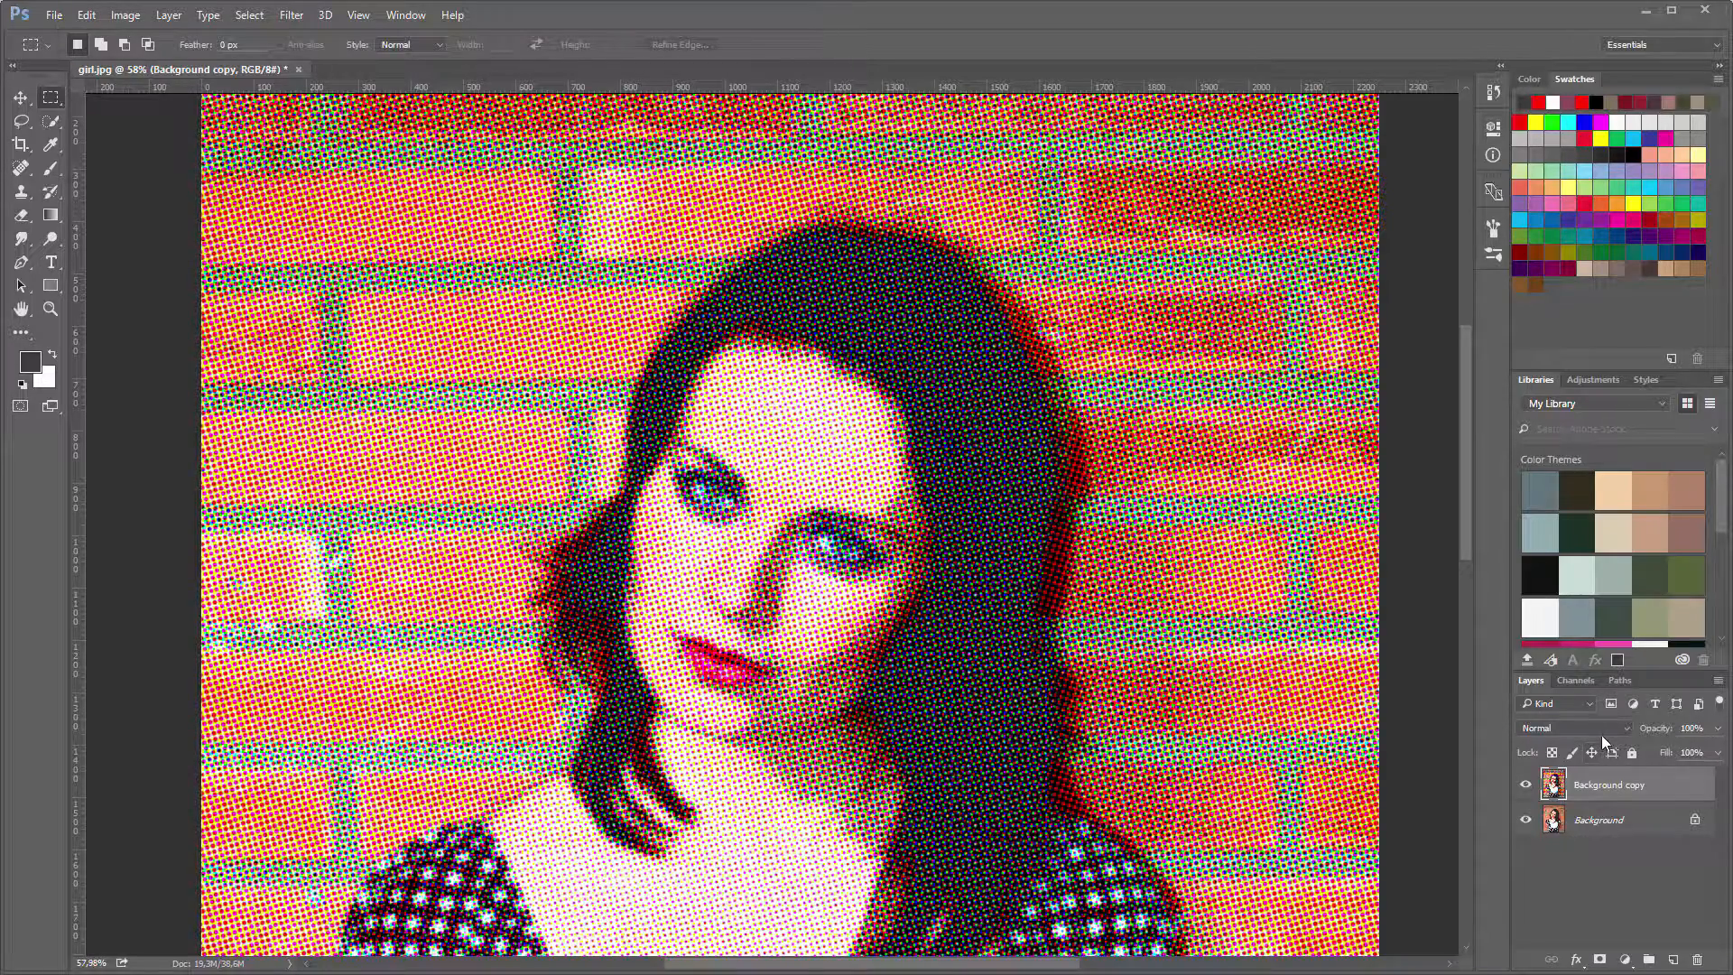
left_click(1601, 731)
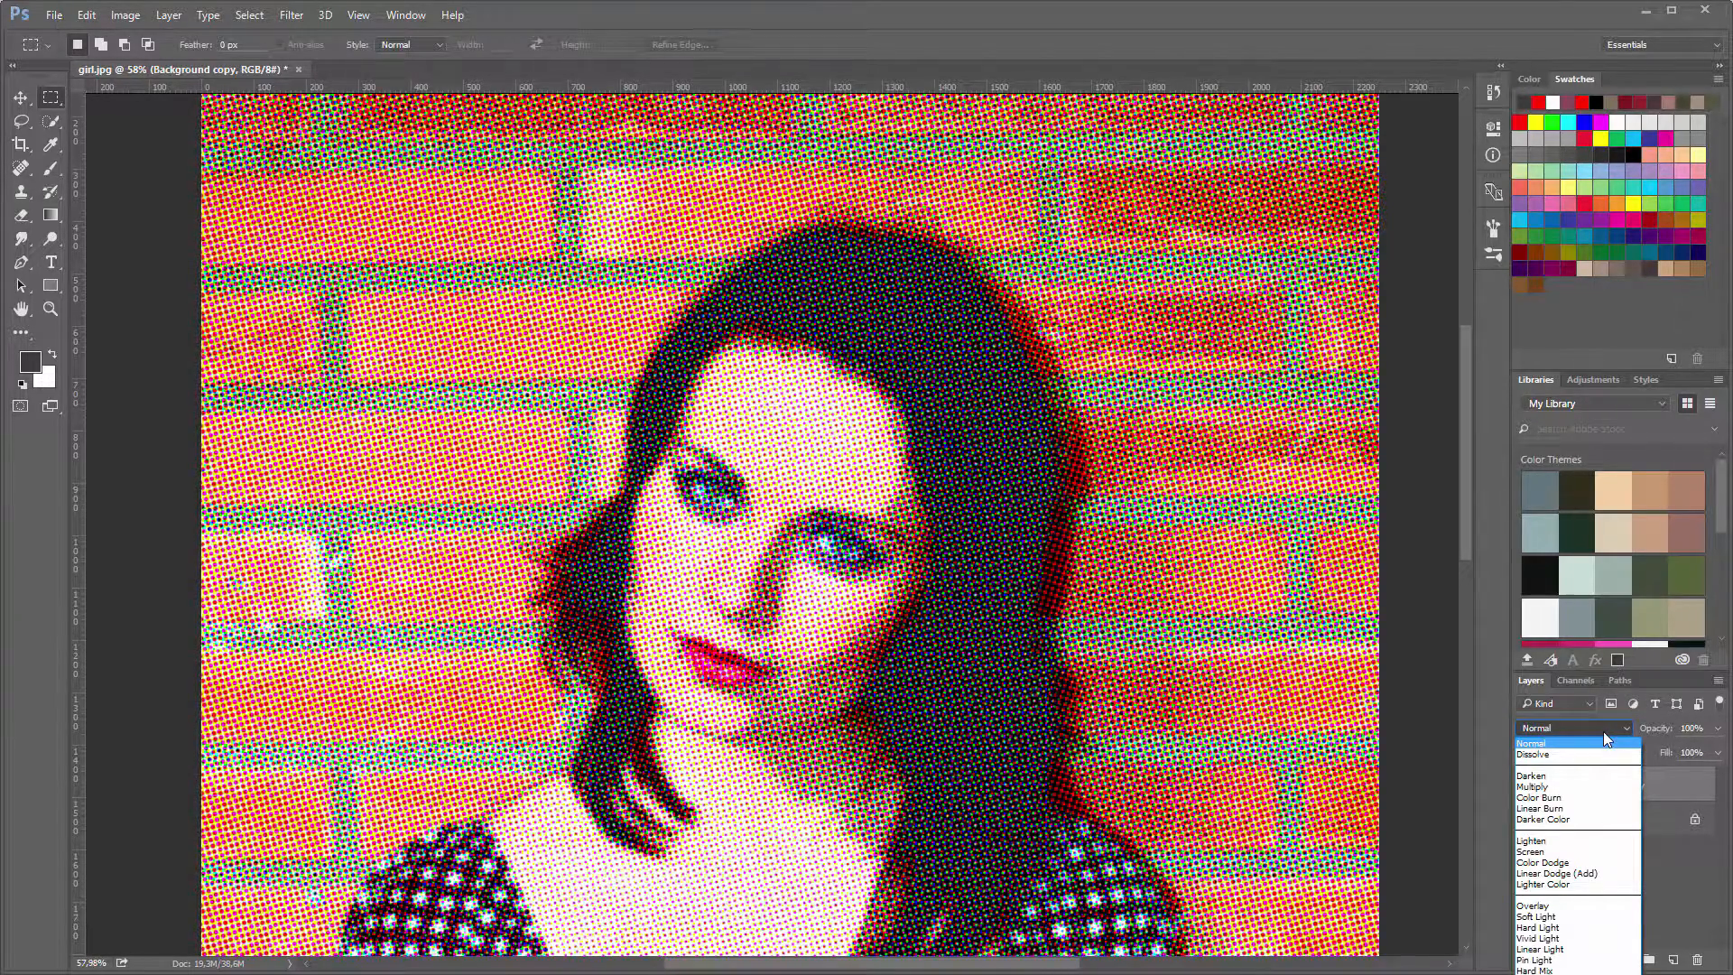
left_click(1531, 775)
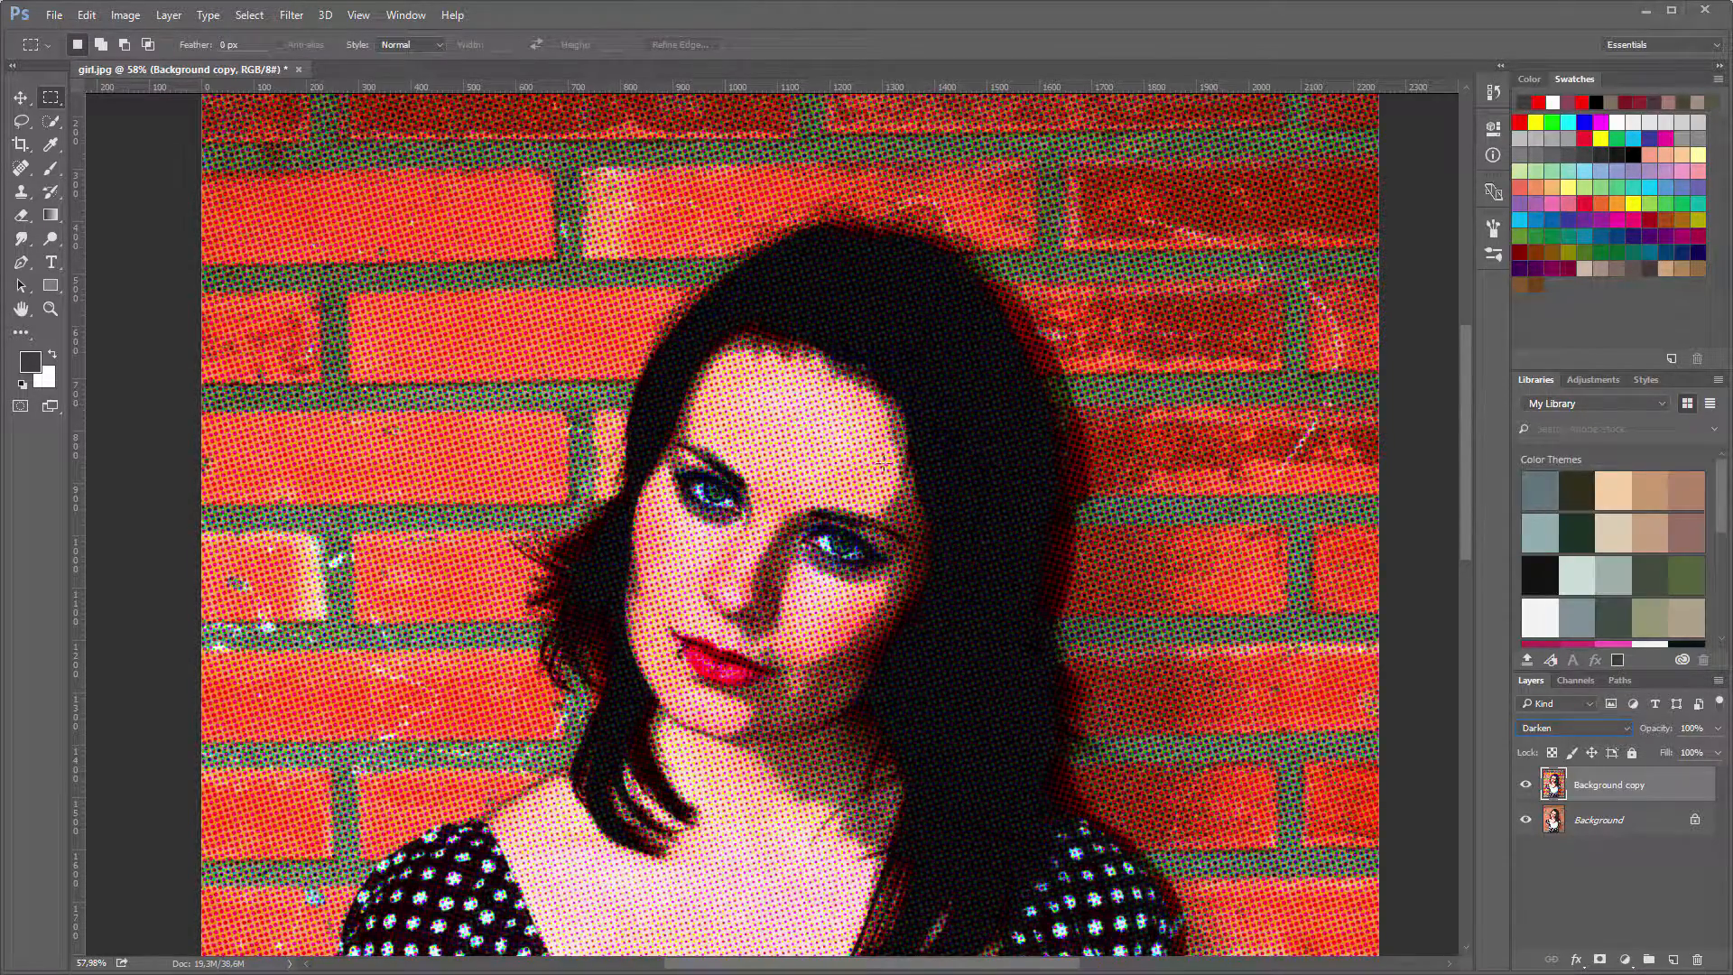
Add a 101 px stroke in cream #fff2c4, positioned inside, to the halftone layer as a border around the photo
key("v")
key("ctrl+0")
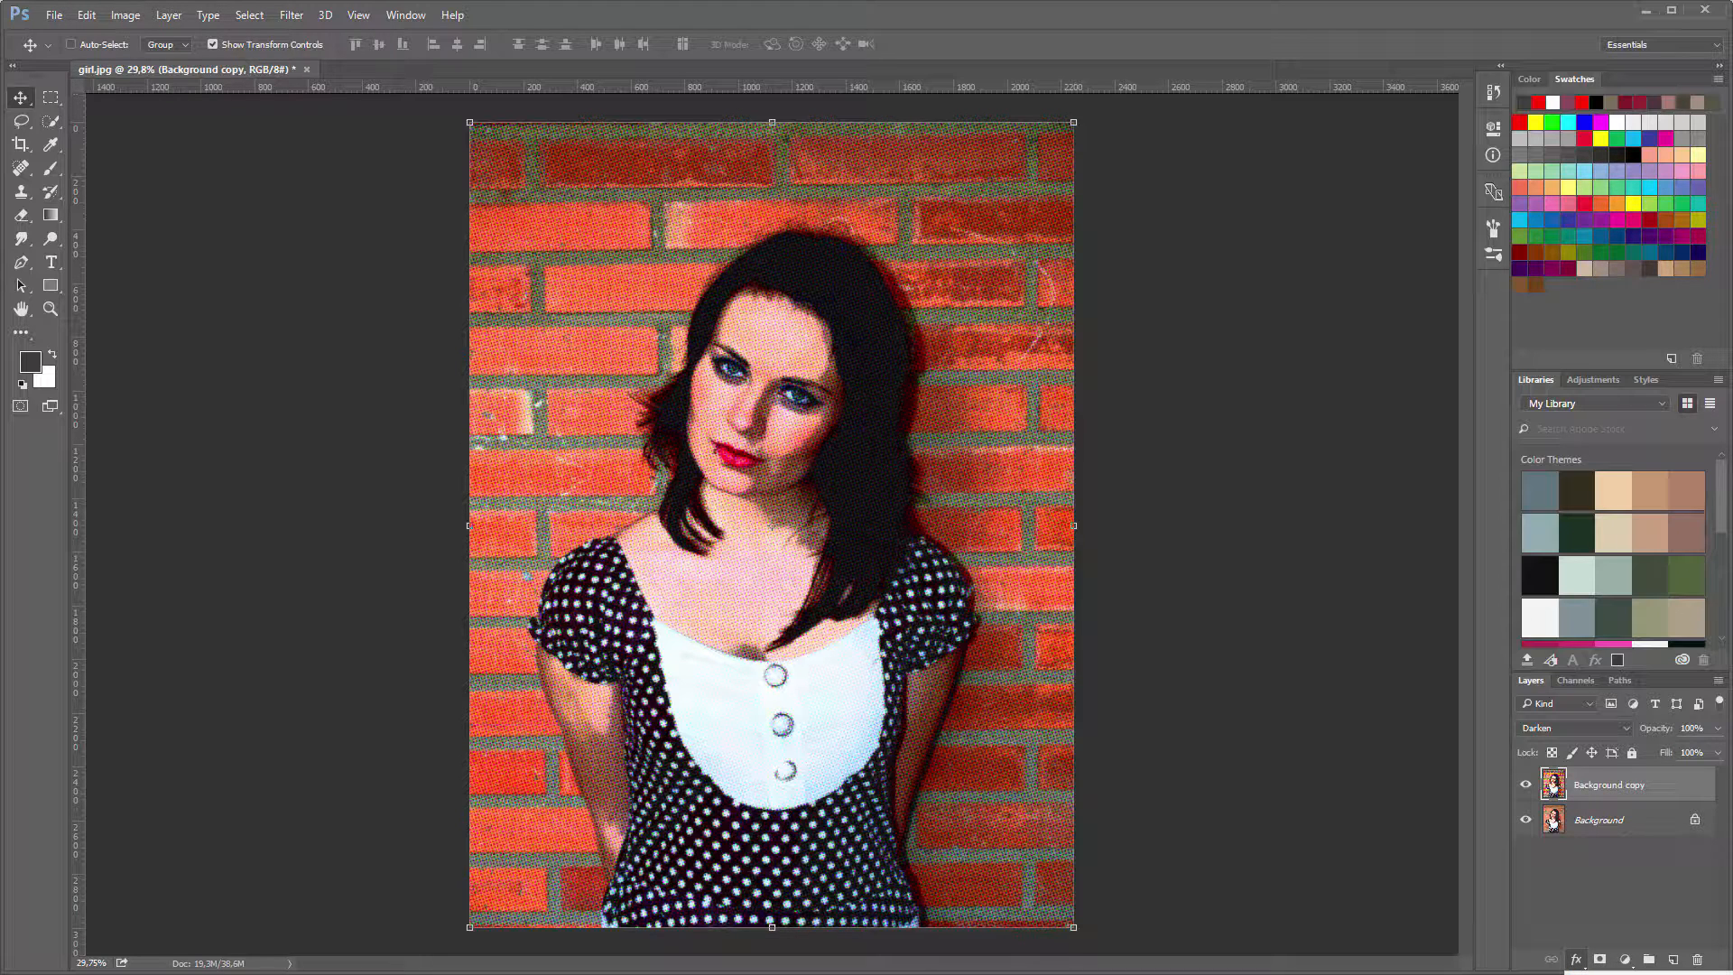
left_click(1607, 974)
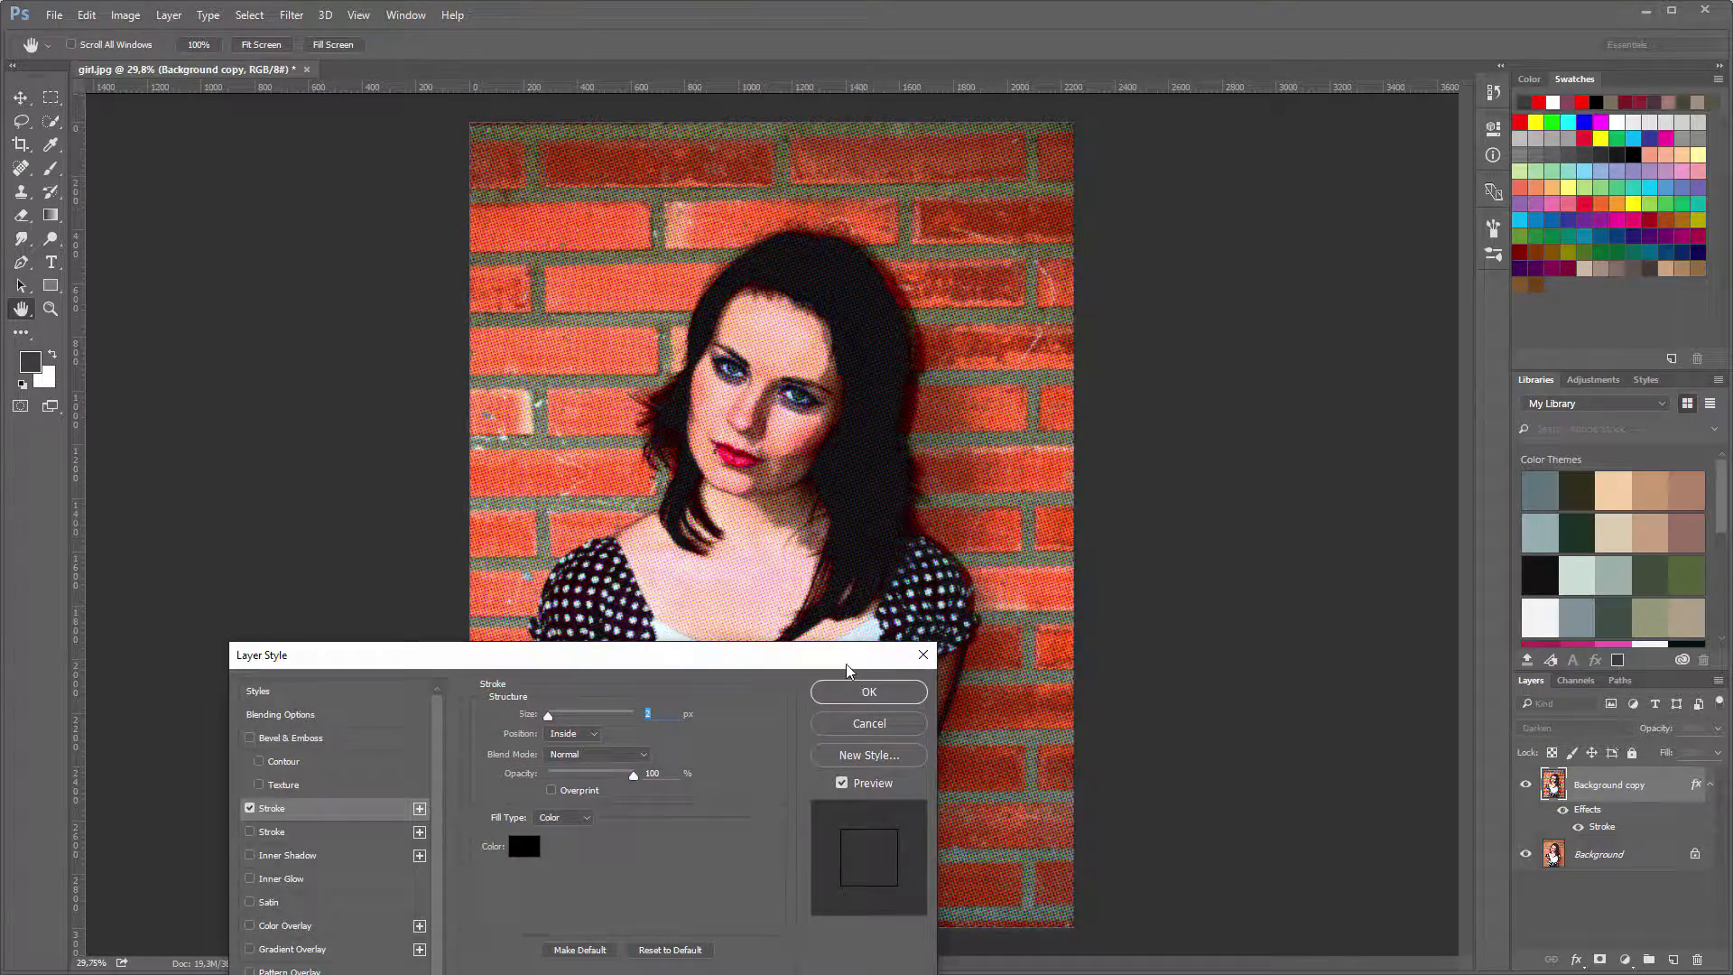
left_click_drag(838, 665, 1418, 246)
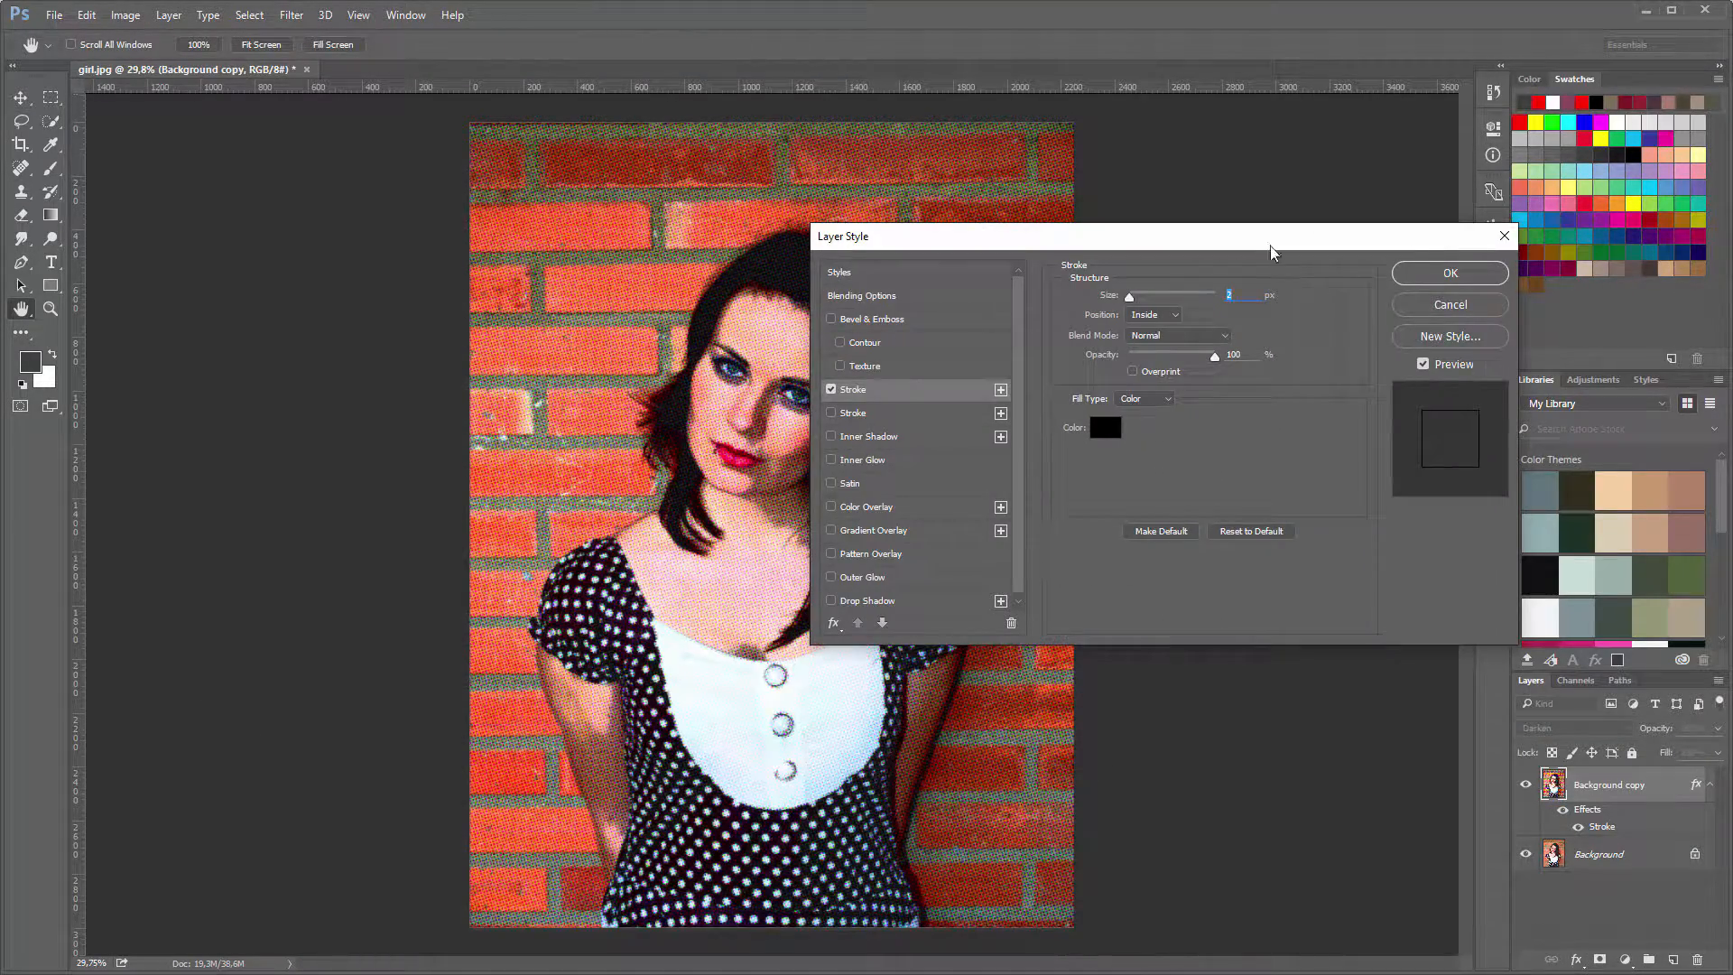
left_click_drag(1277, 253, 1380, 251)
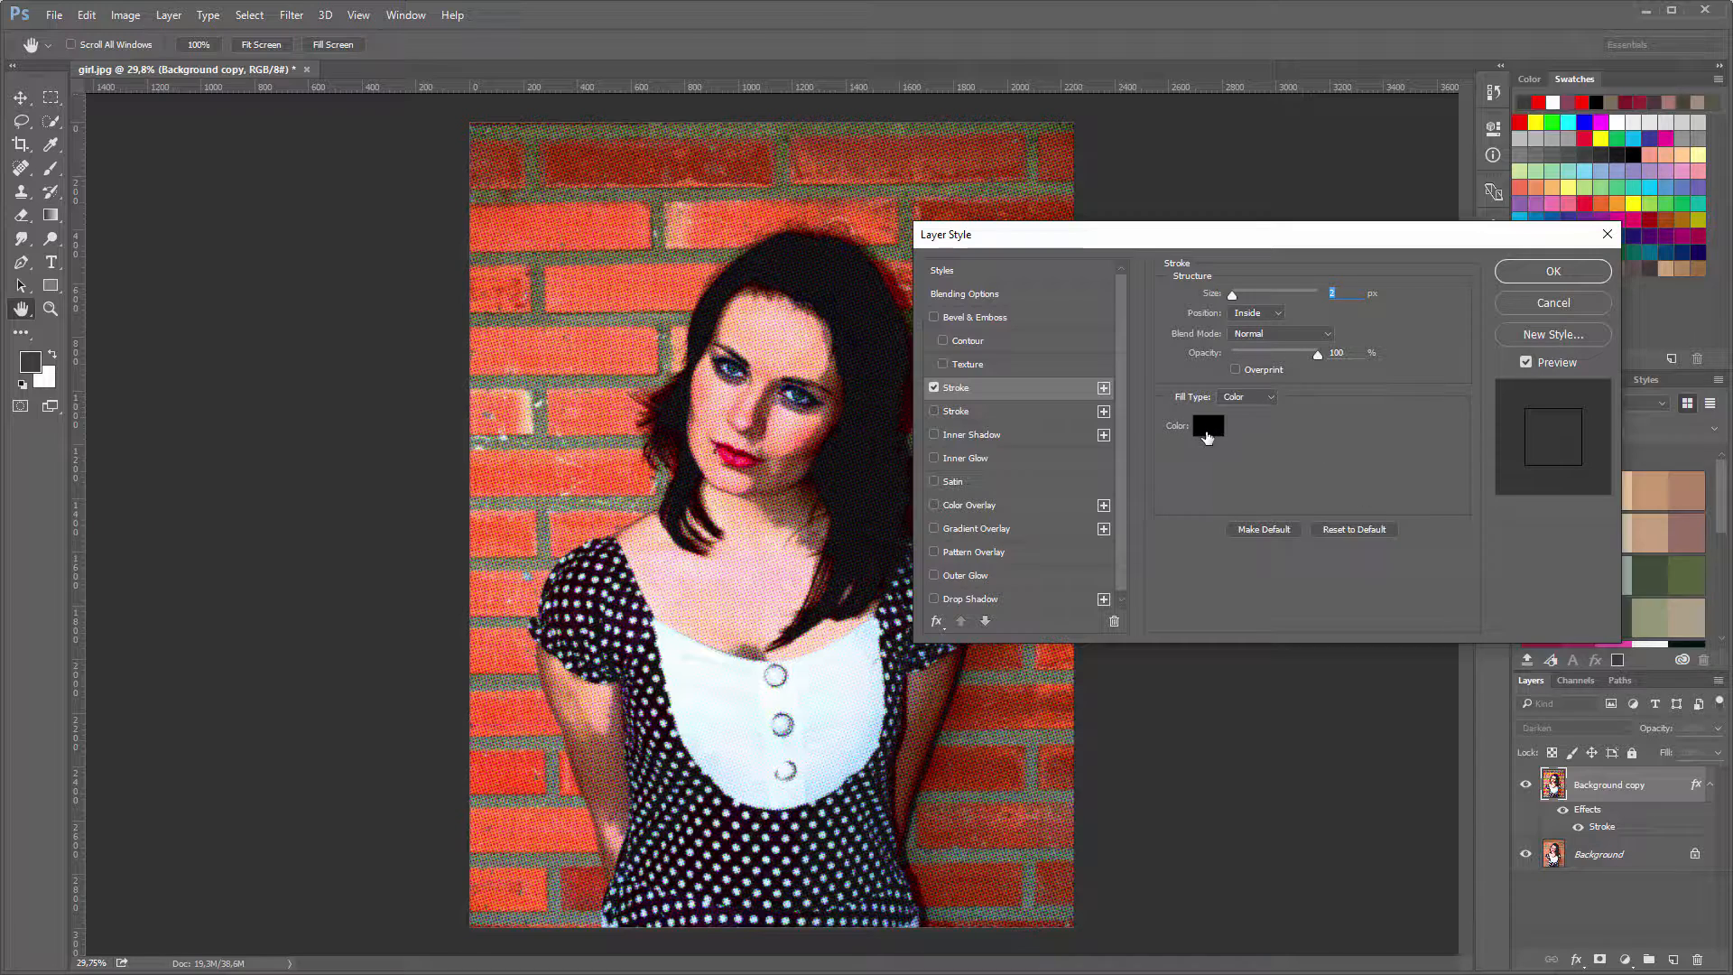
left_click(1207, 433)
left_click_drag(909, 247, 1139, 246)
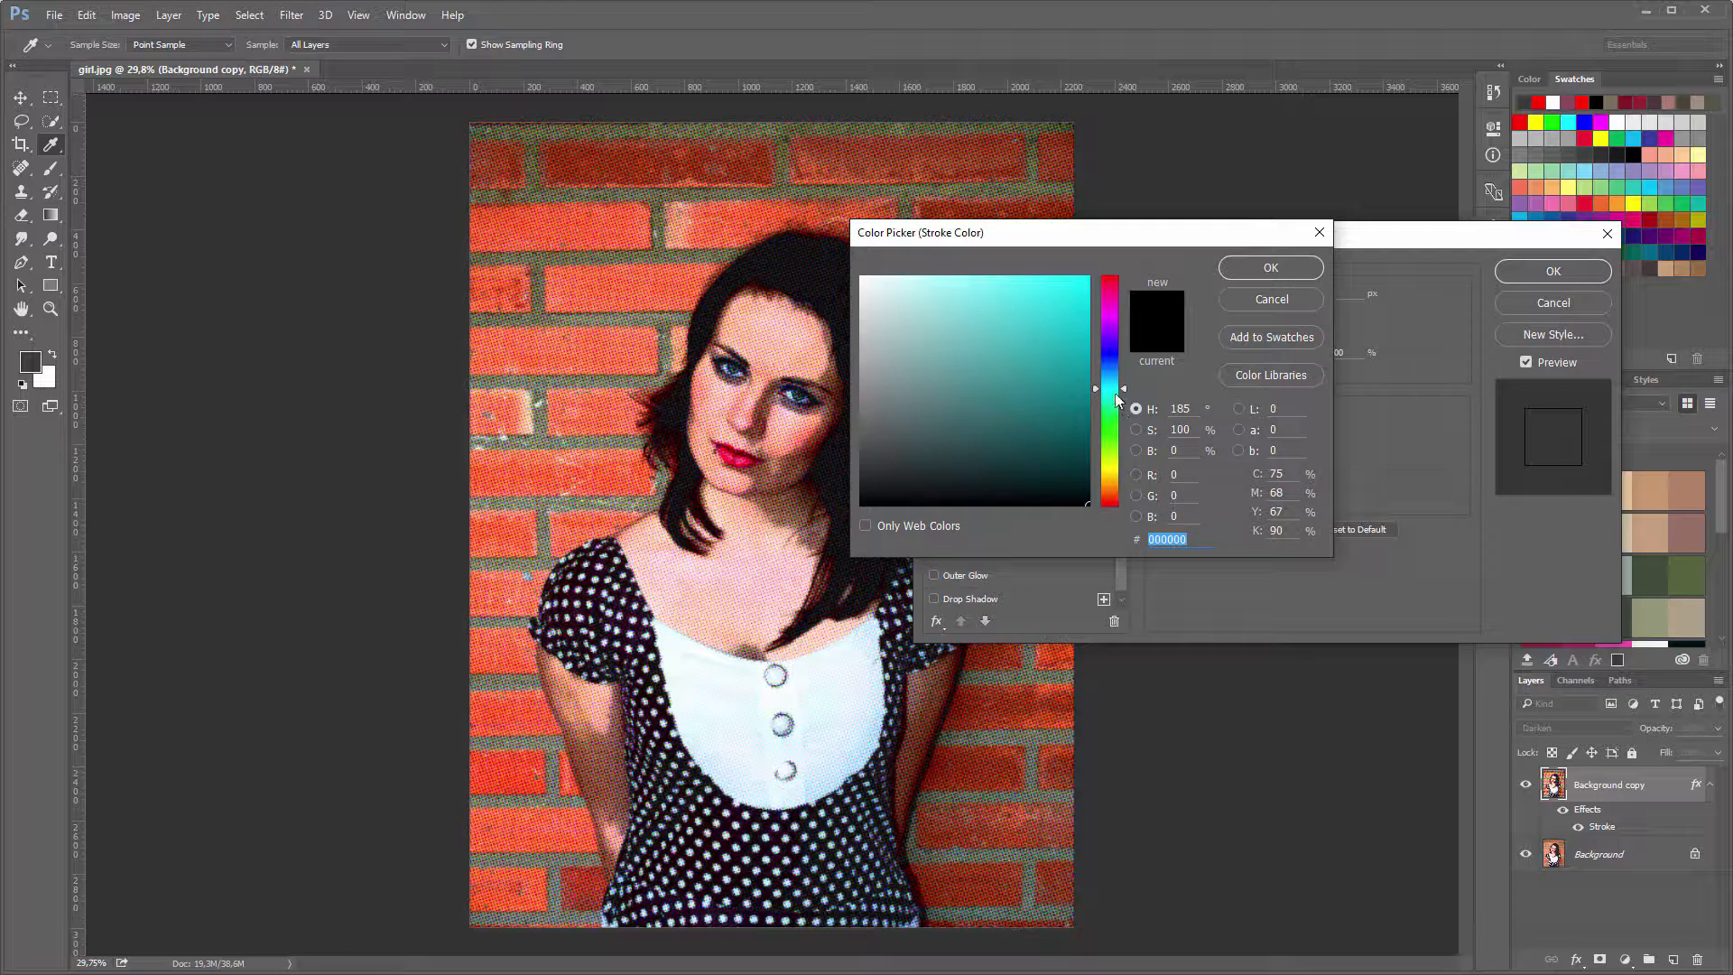
left_click_drag(1116, 395, 1116, 478)
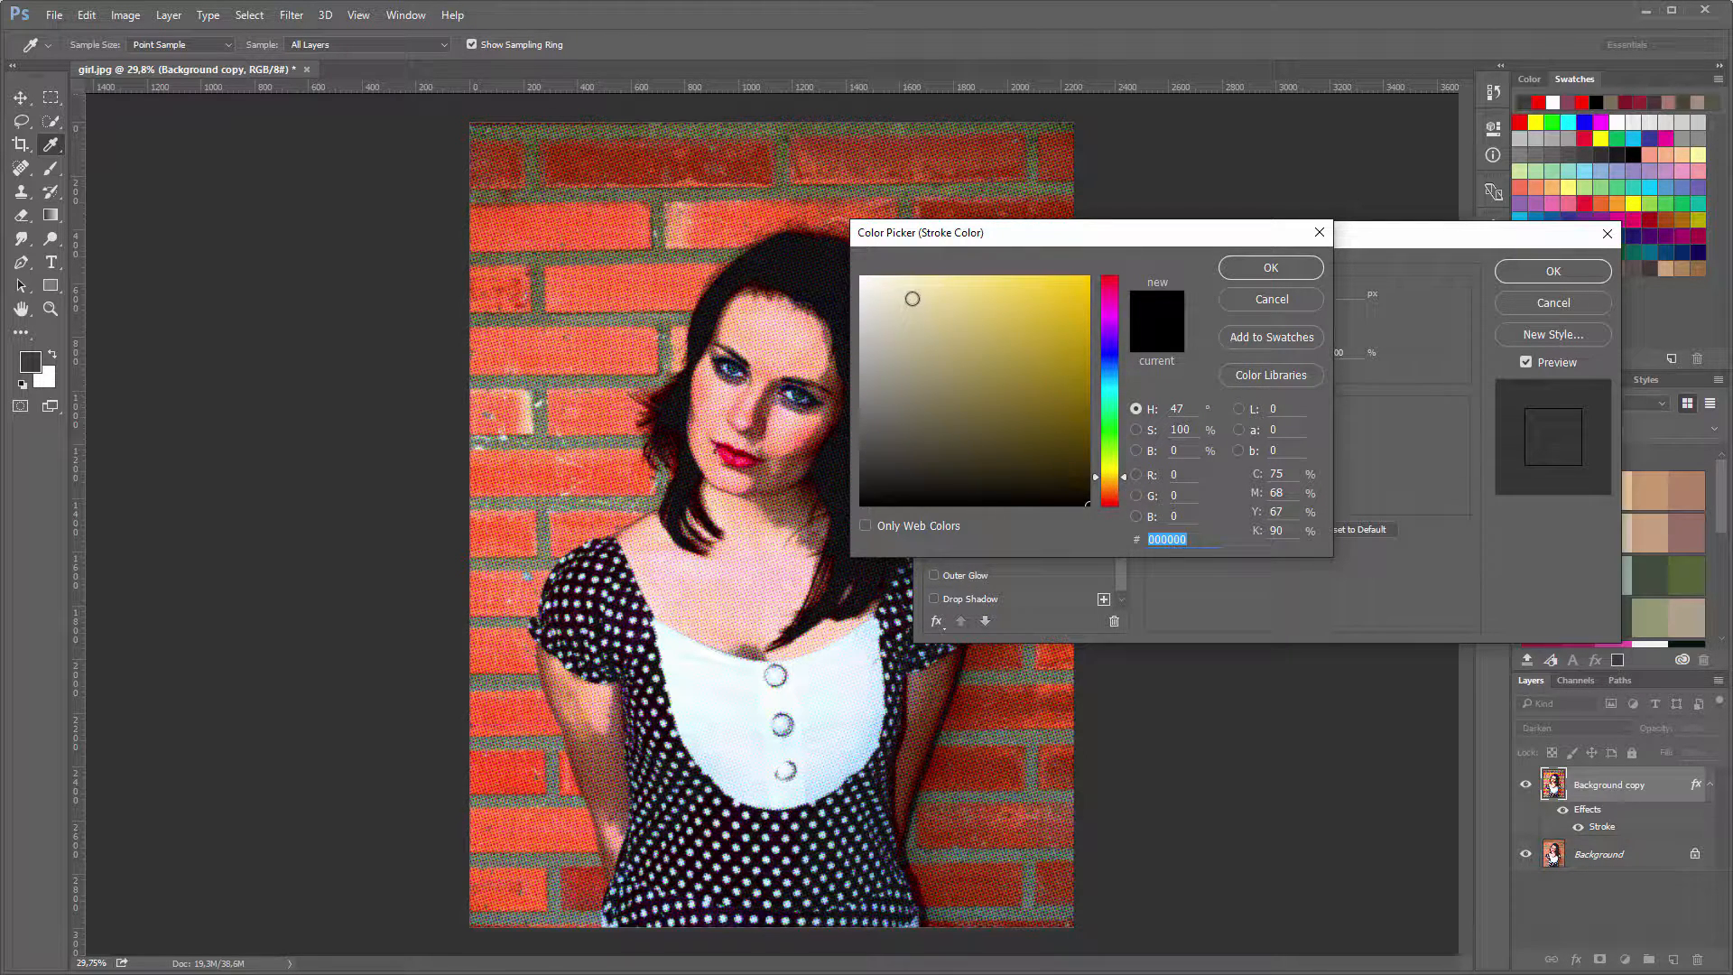
left_click_drag(912, 294, 914, 260)
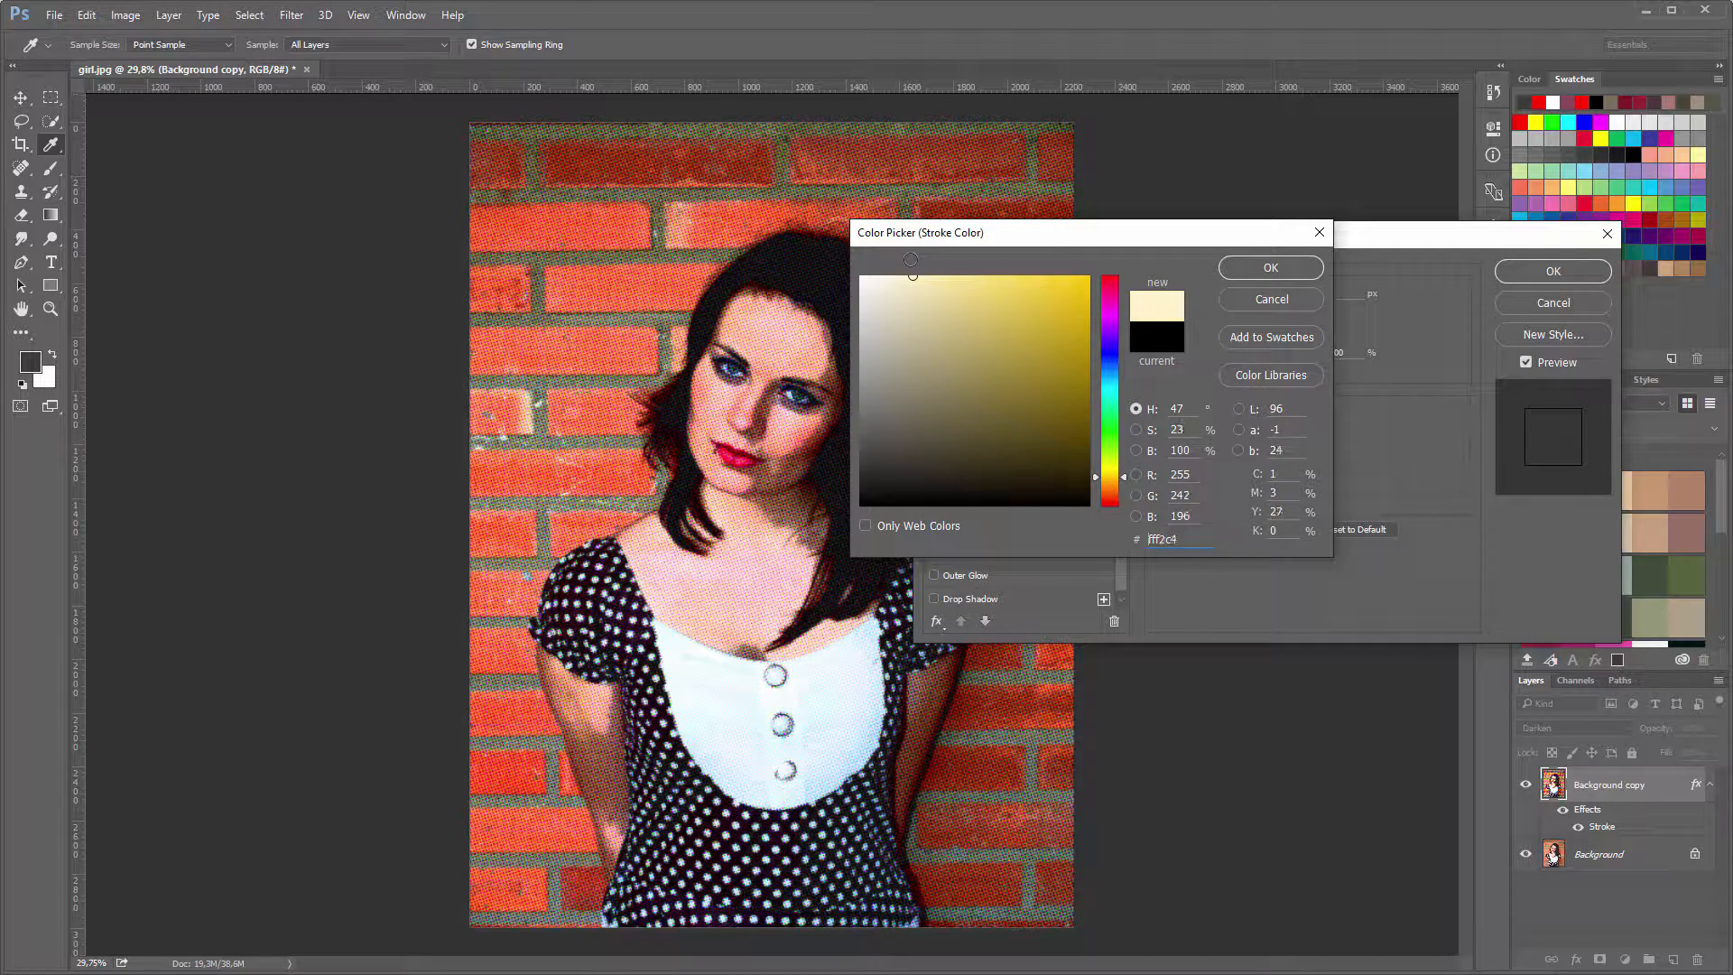
left_click(1270, 268)
left_click_drag(1232, 294, 1269, 305)
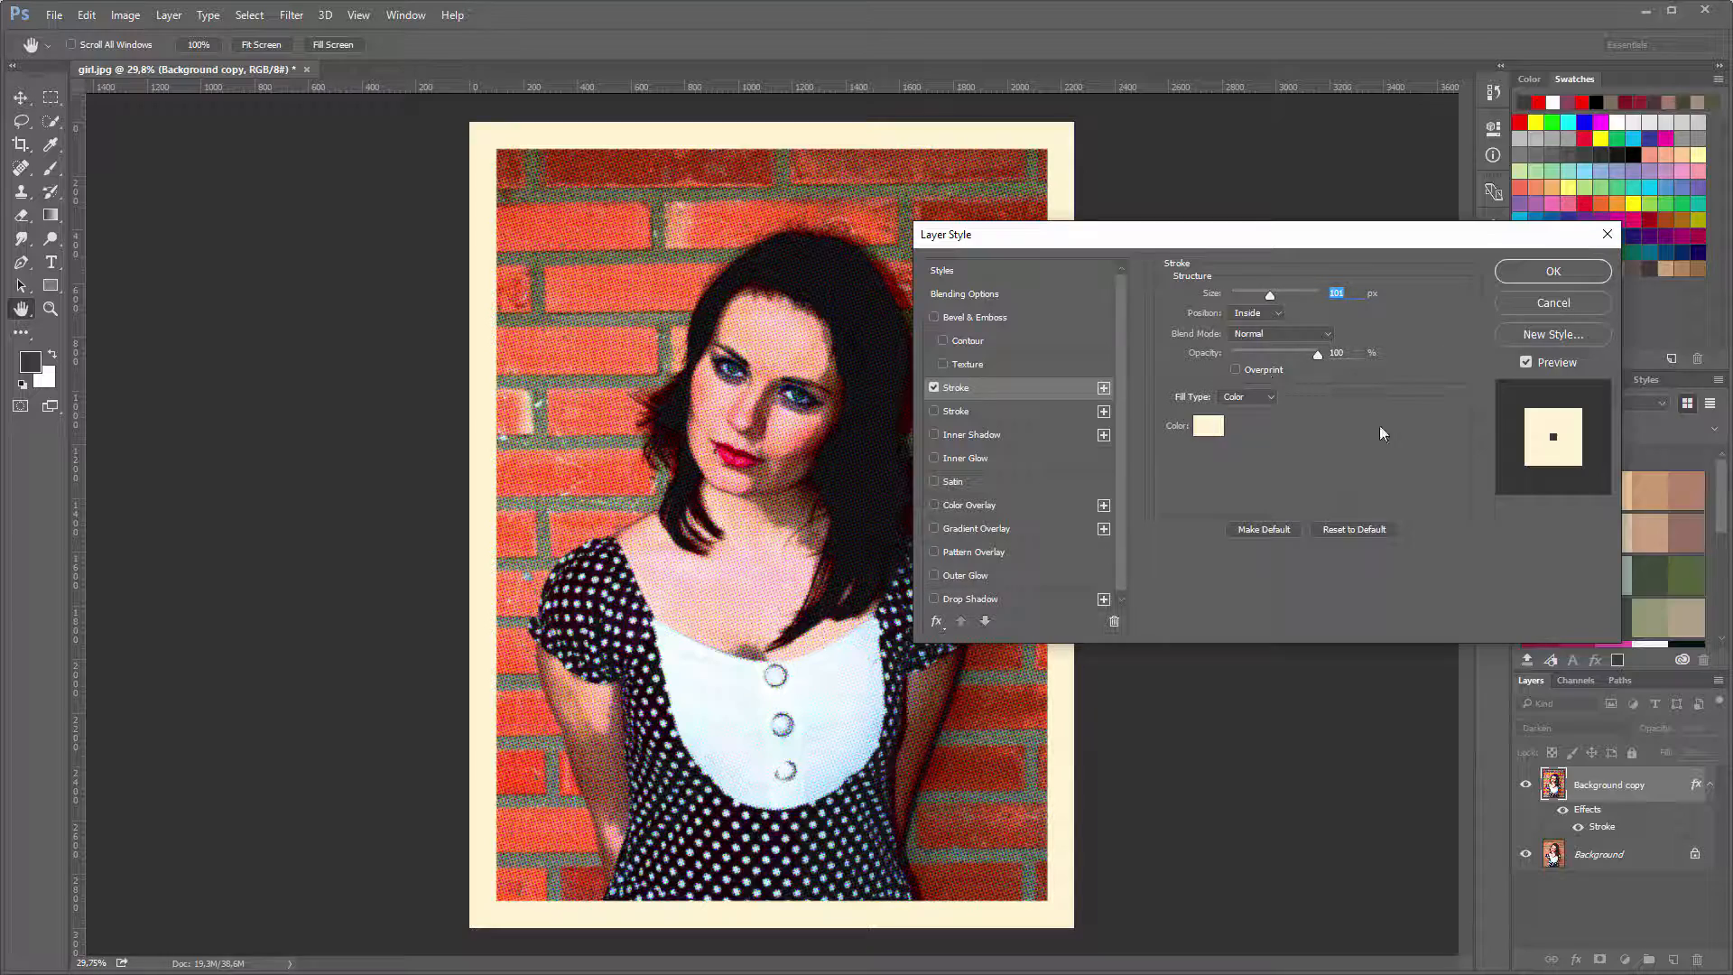
left_click(1549, 272)
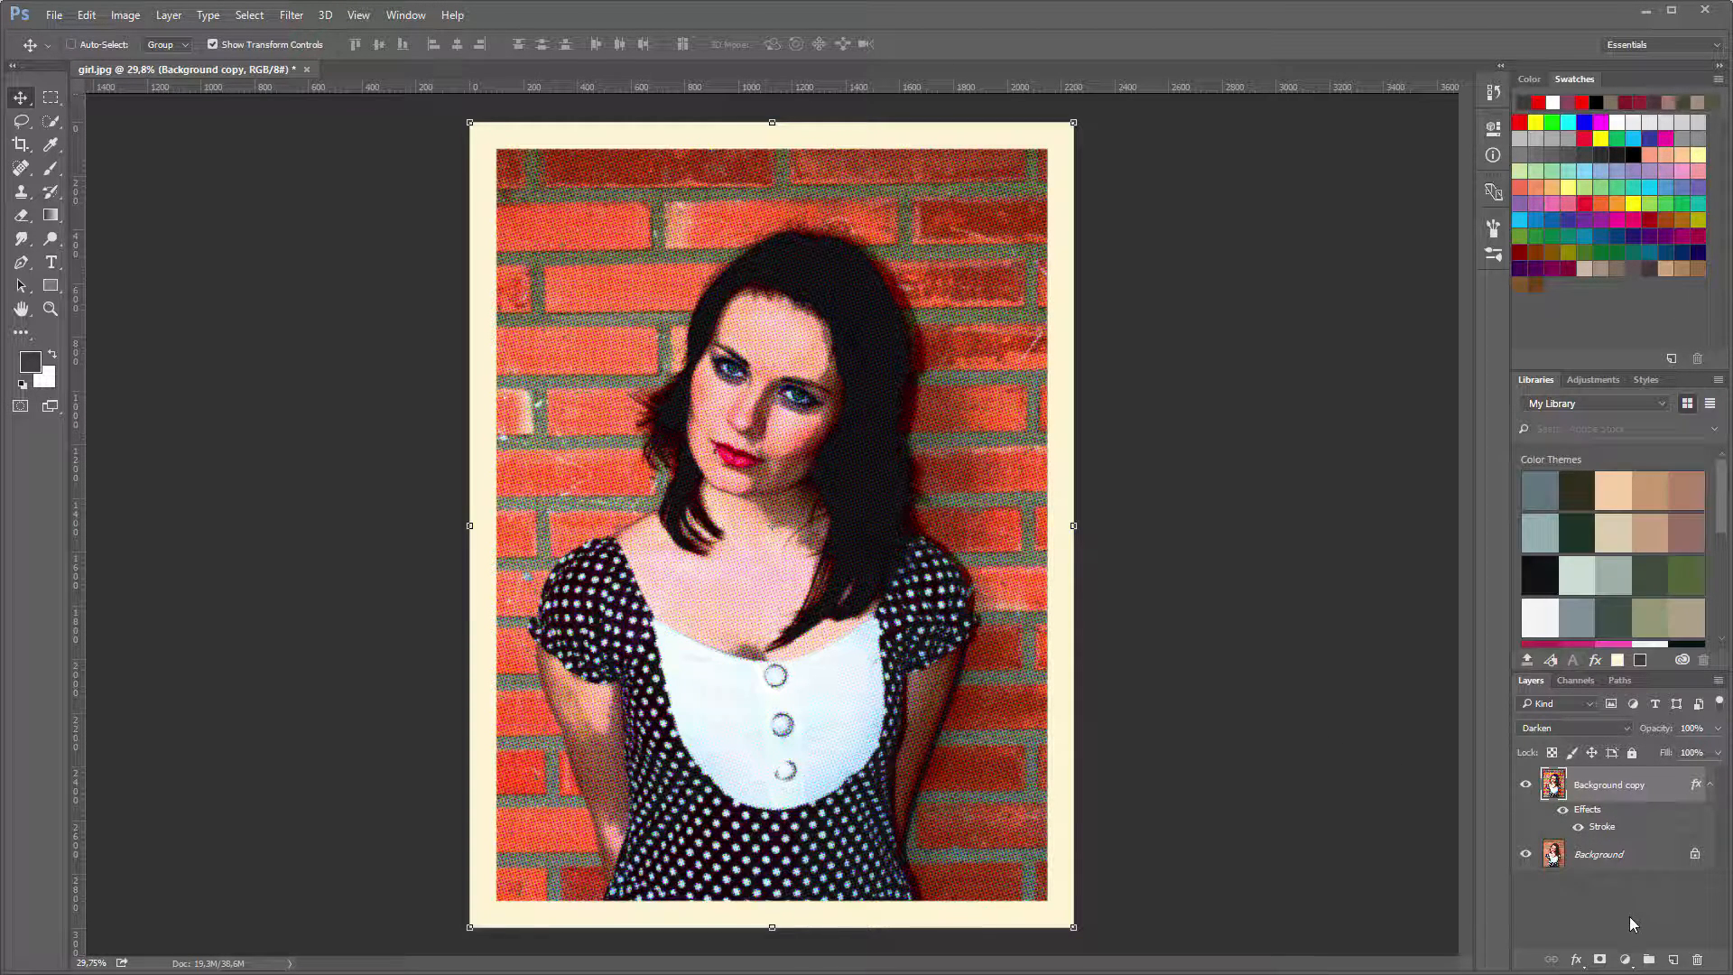
Create a new top layer and outline a spiky starburst selection over the bricks in the photo's upper-left area with the Polygonal Lasso Tool
left_click(1672, 959)
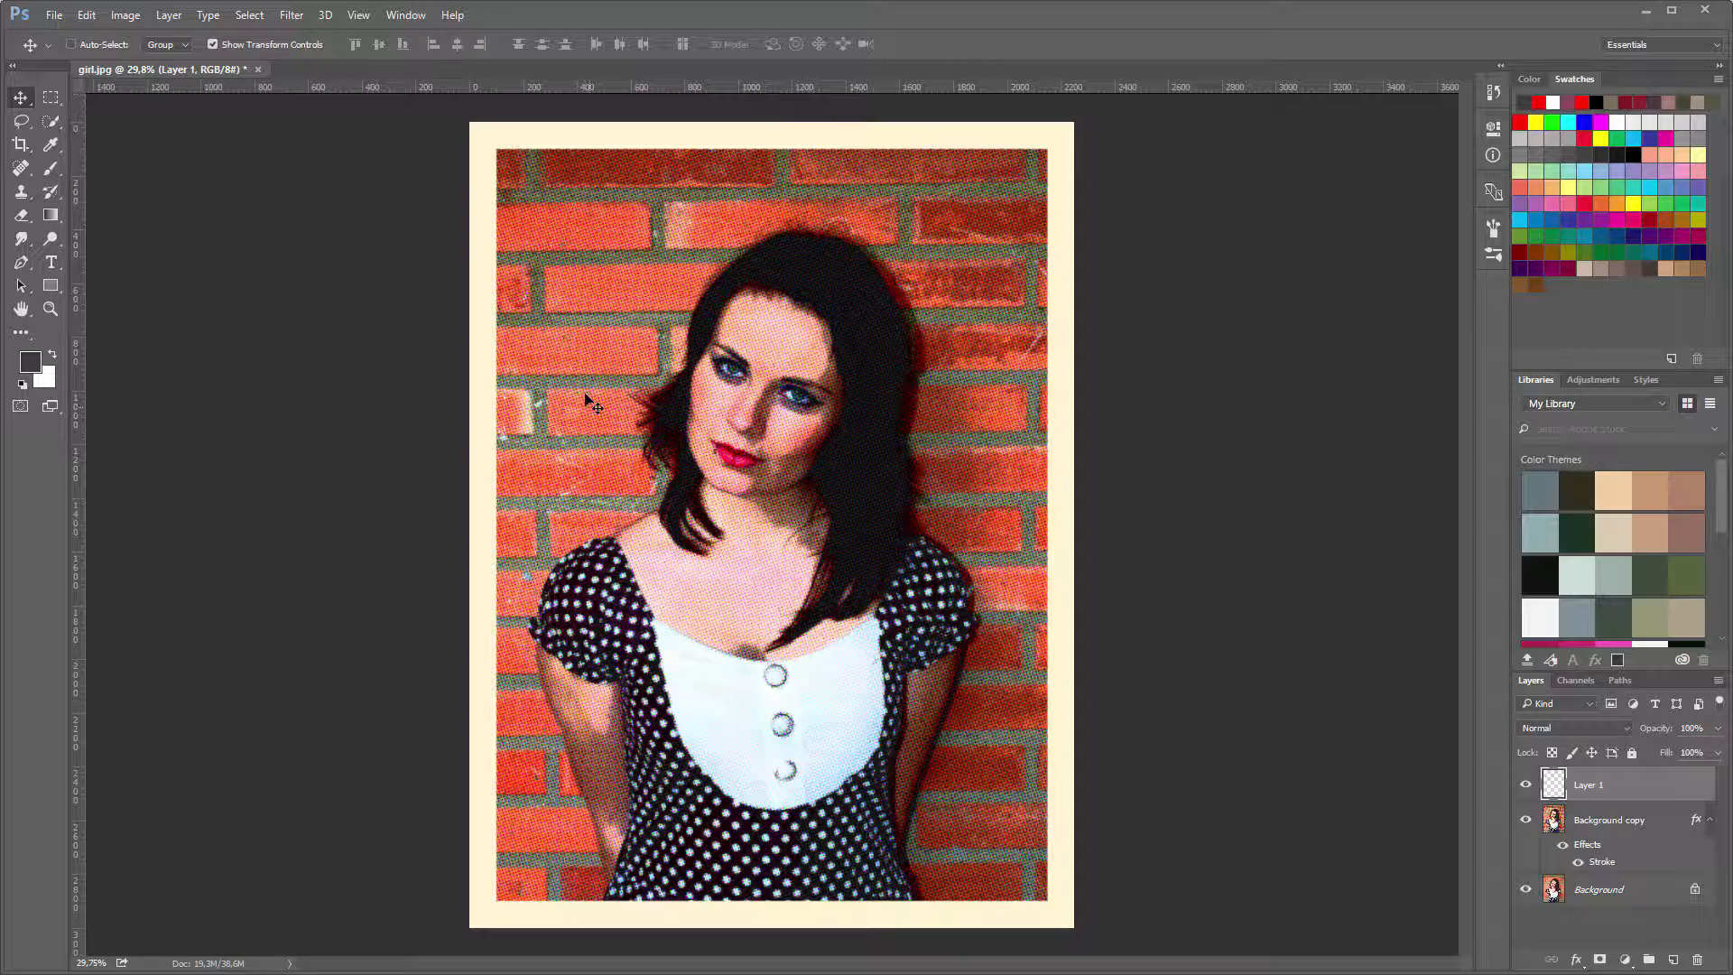
left_click(26, 122)
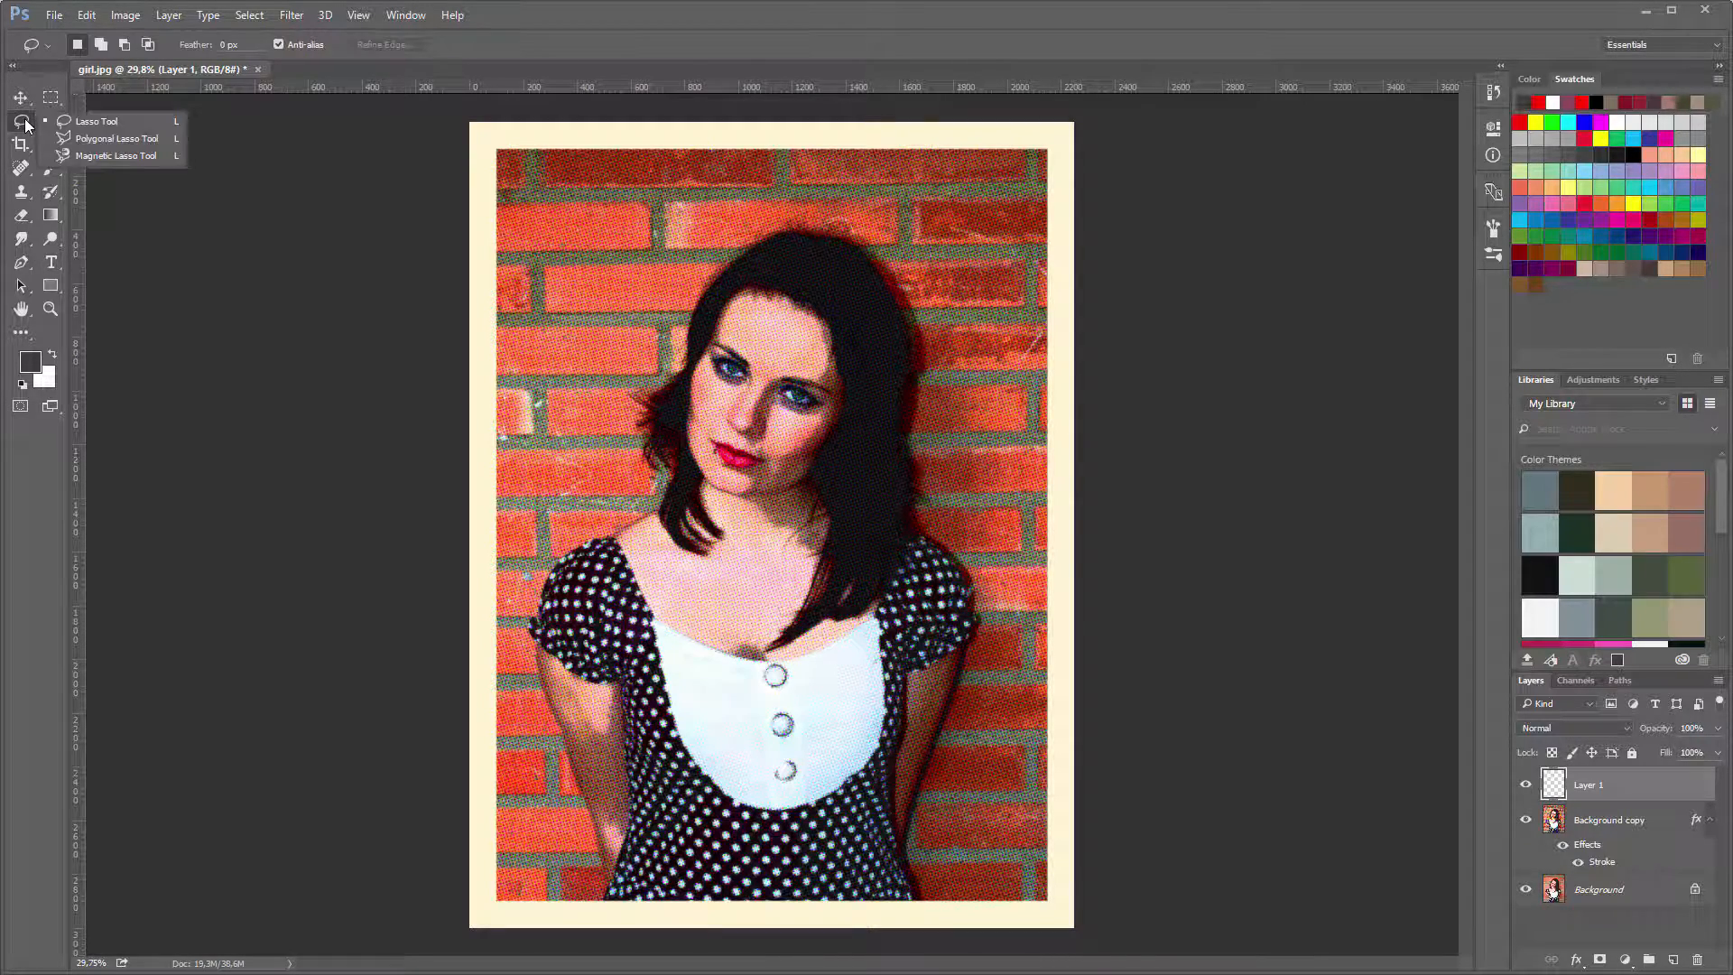
left_click(148, 143)
scroll(509, 196, "up", 5)
scroll(805, 322, "down", 4)
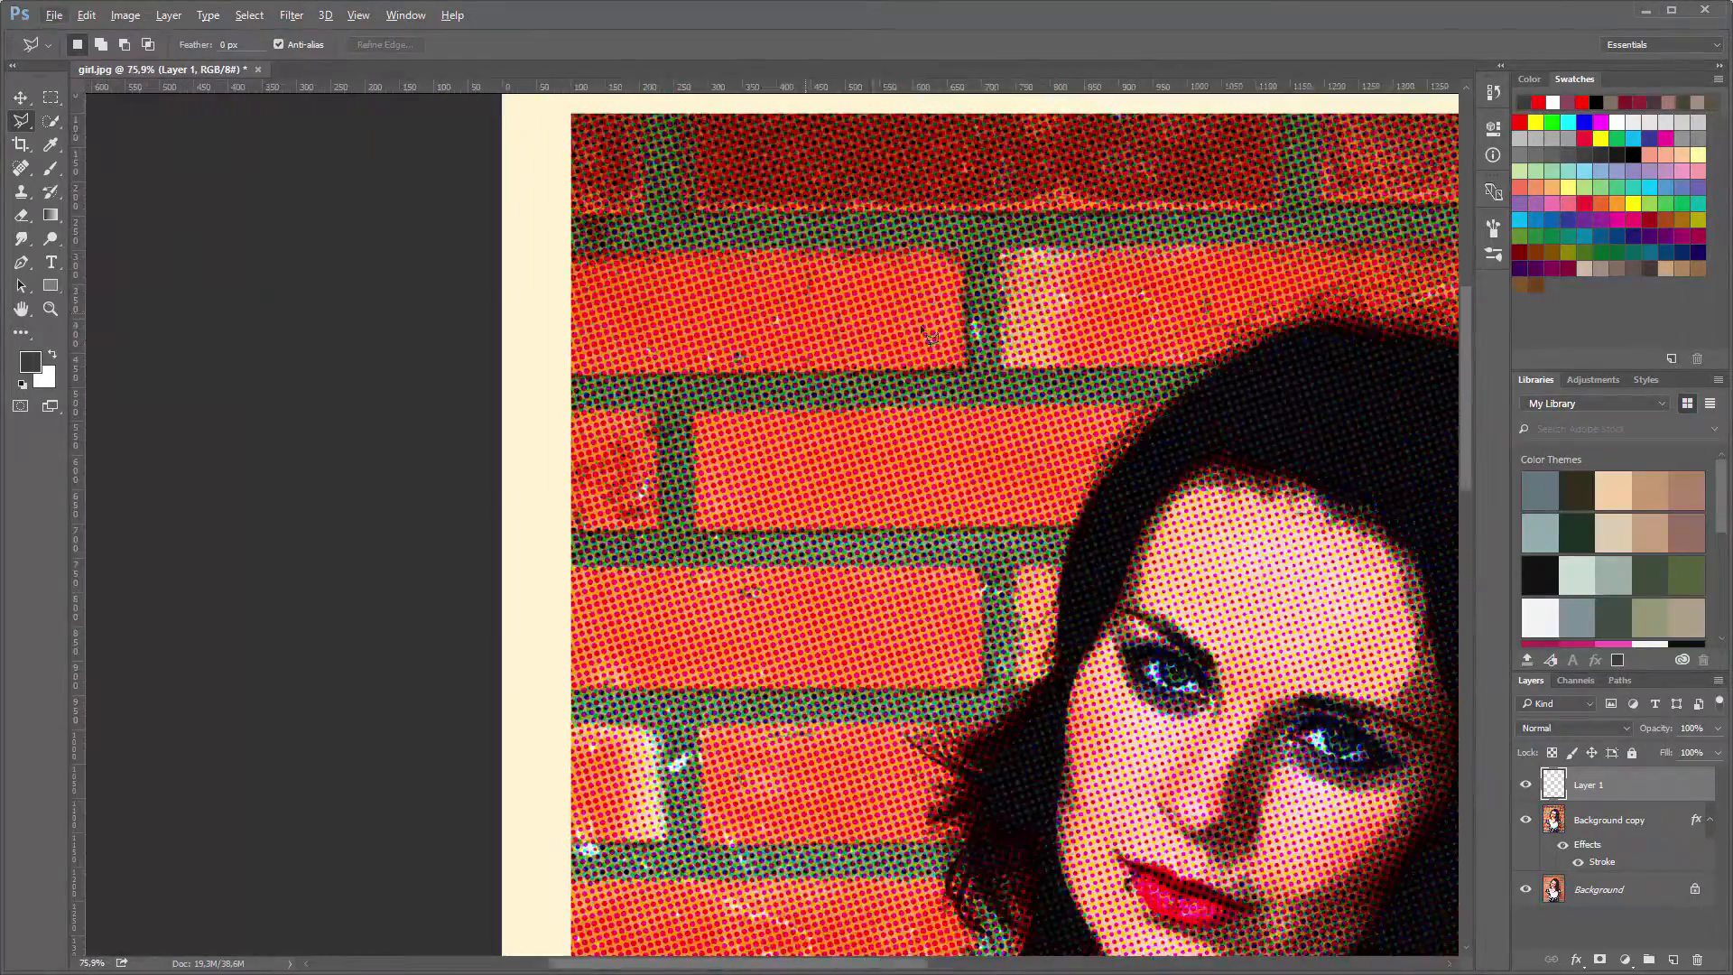
left_click_drag(824, 341, 632, 415)
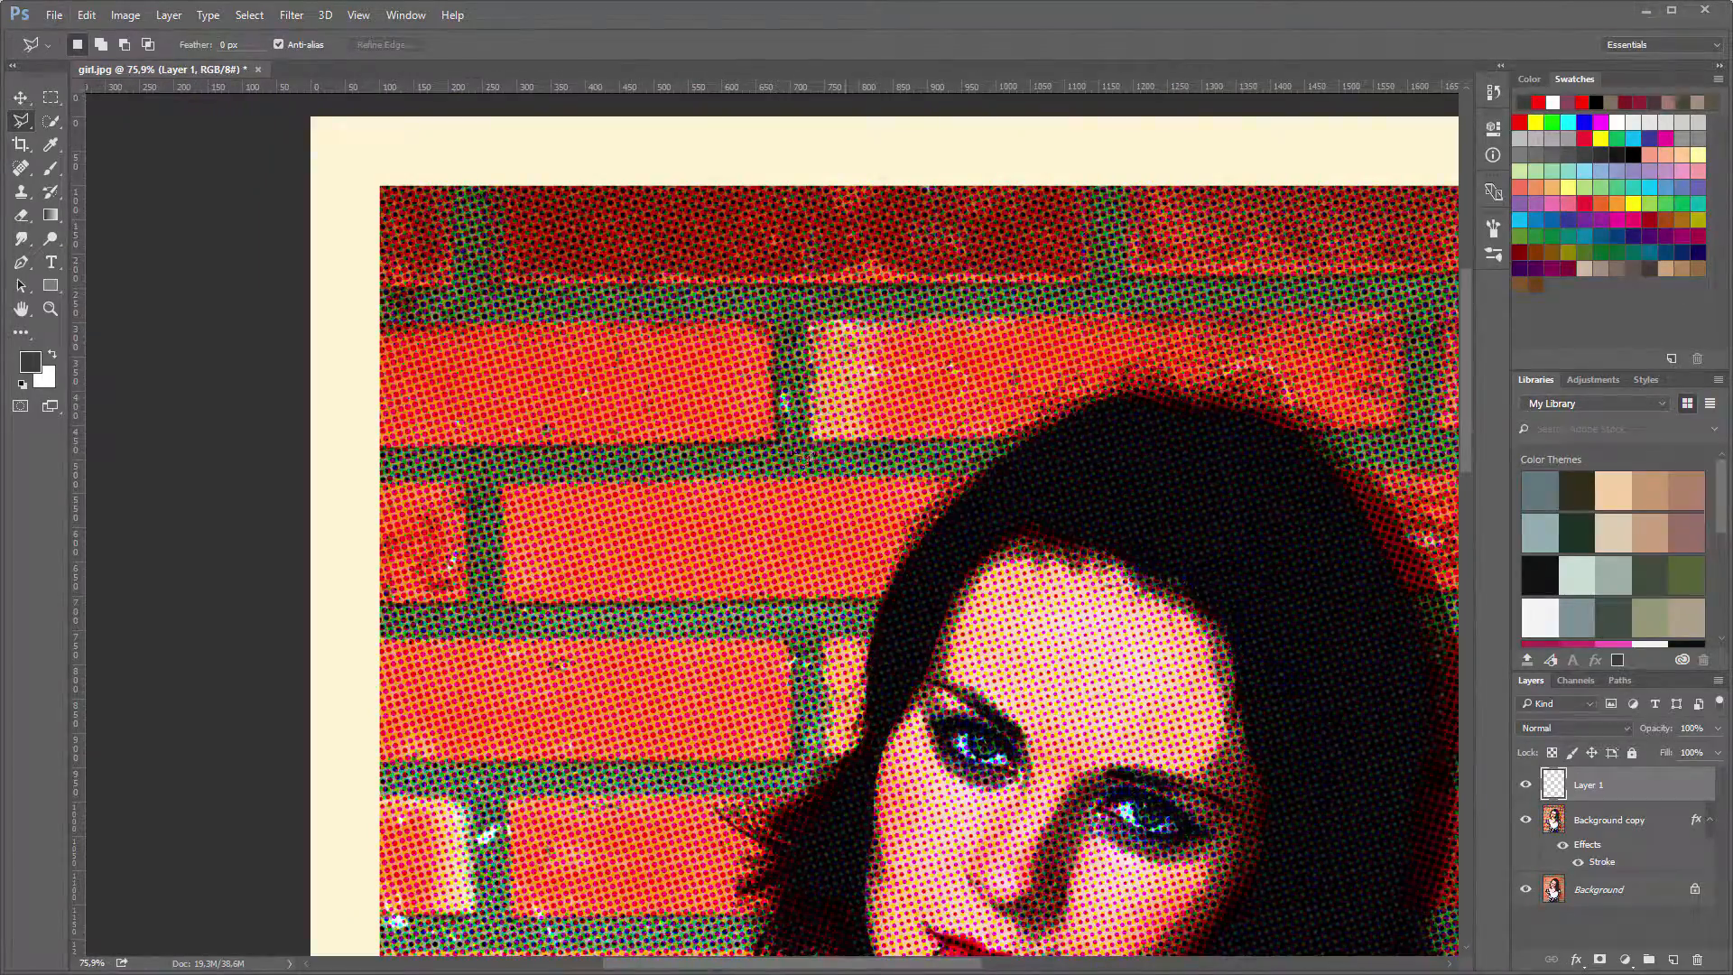
left_click(487, 373)
left_click(523, 255)
left_click(546, 356)
left_click(609, 256)
left_click(615, 354)
left_click(711, 283)
left_click(703, 371)
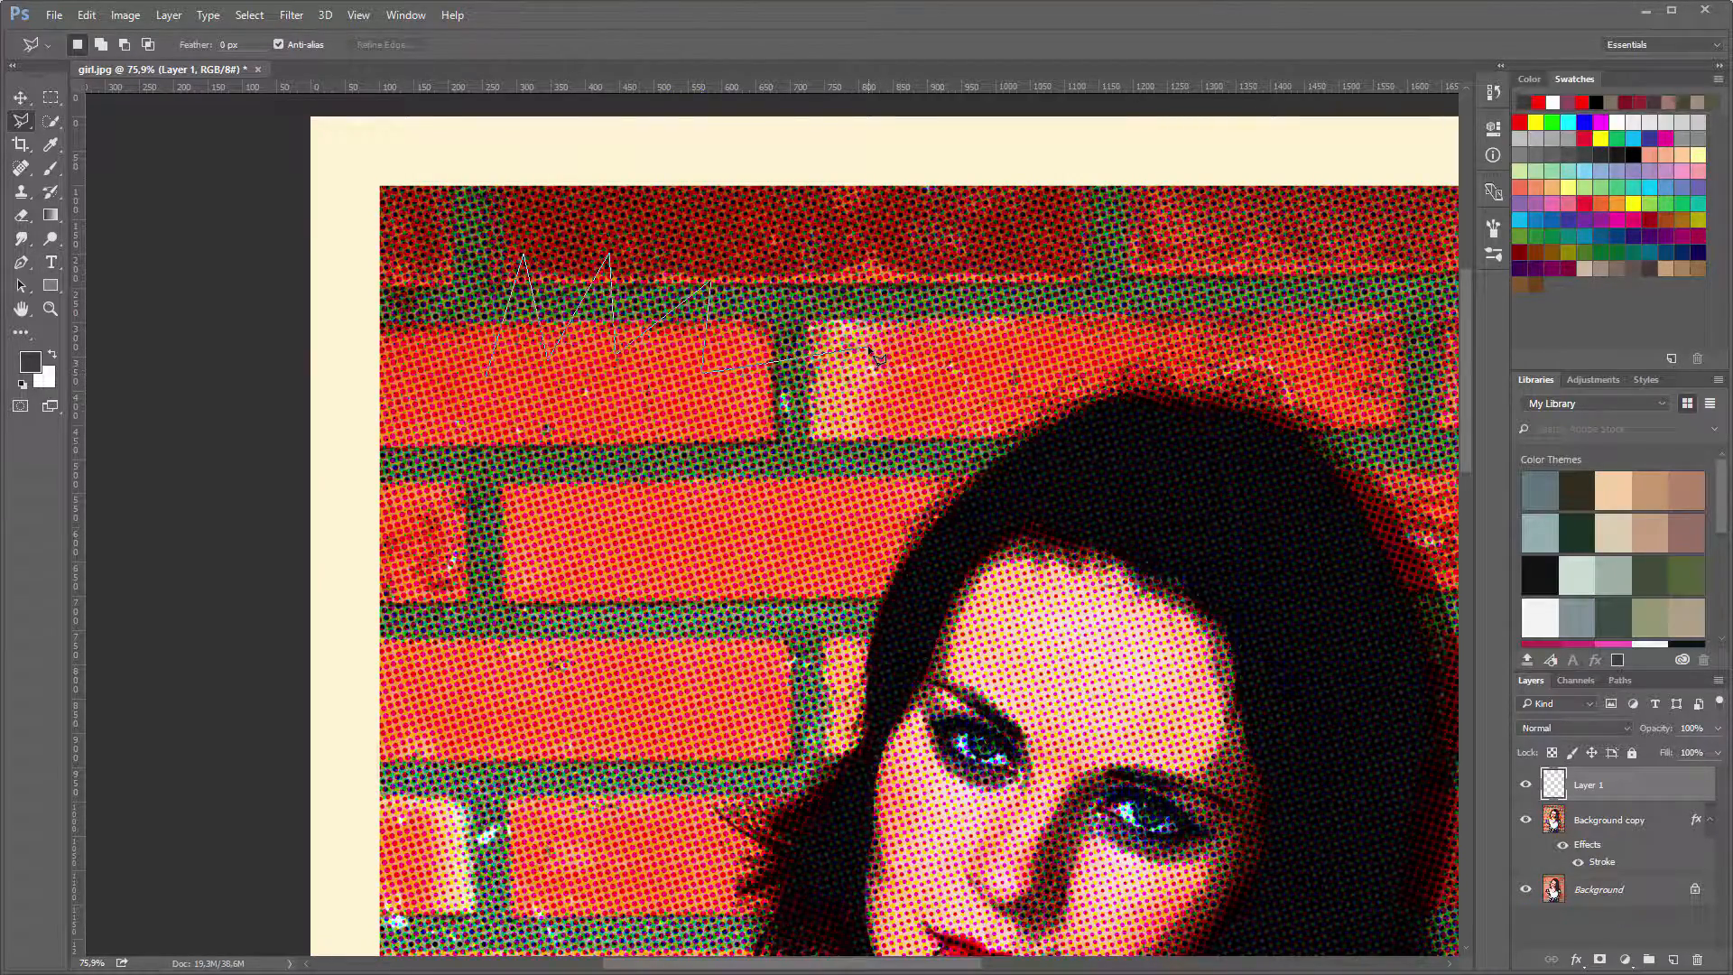
left_click(864, 346)
left_click(736, 404)
left_click(891, 470)
left_click(745, 457)
left_click(771, 608)
left_click(690, 494)
left_click(700, 621)
left_click(638, 510)
left_click(614, 619)
left_click(574, 508)
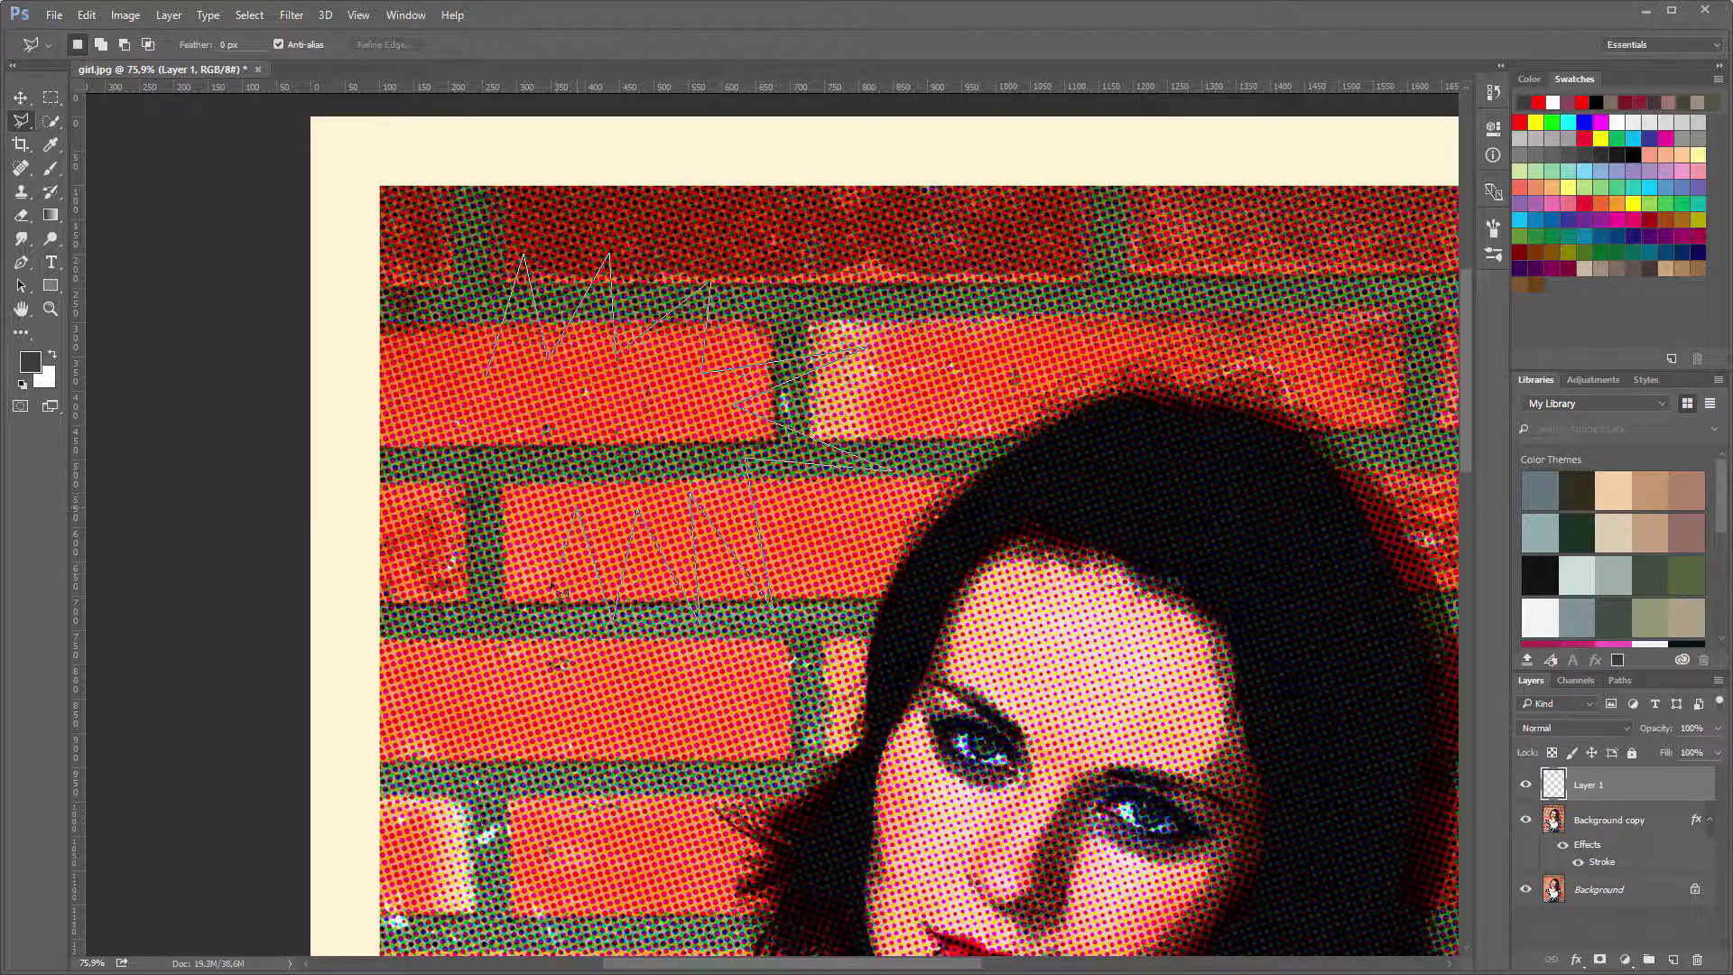
left_click(529, 610)
left_click(522, 504)
left_click(452, 574)
left_click(487, 472)
left_click(406, 498)
left_click(394, 375)
left_click(487, 371)
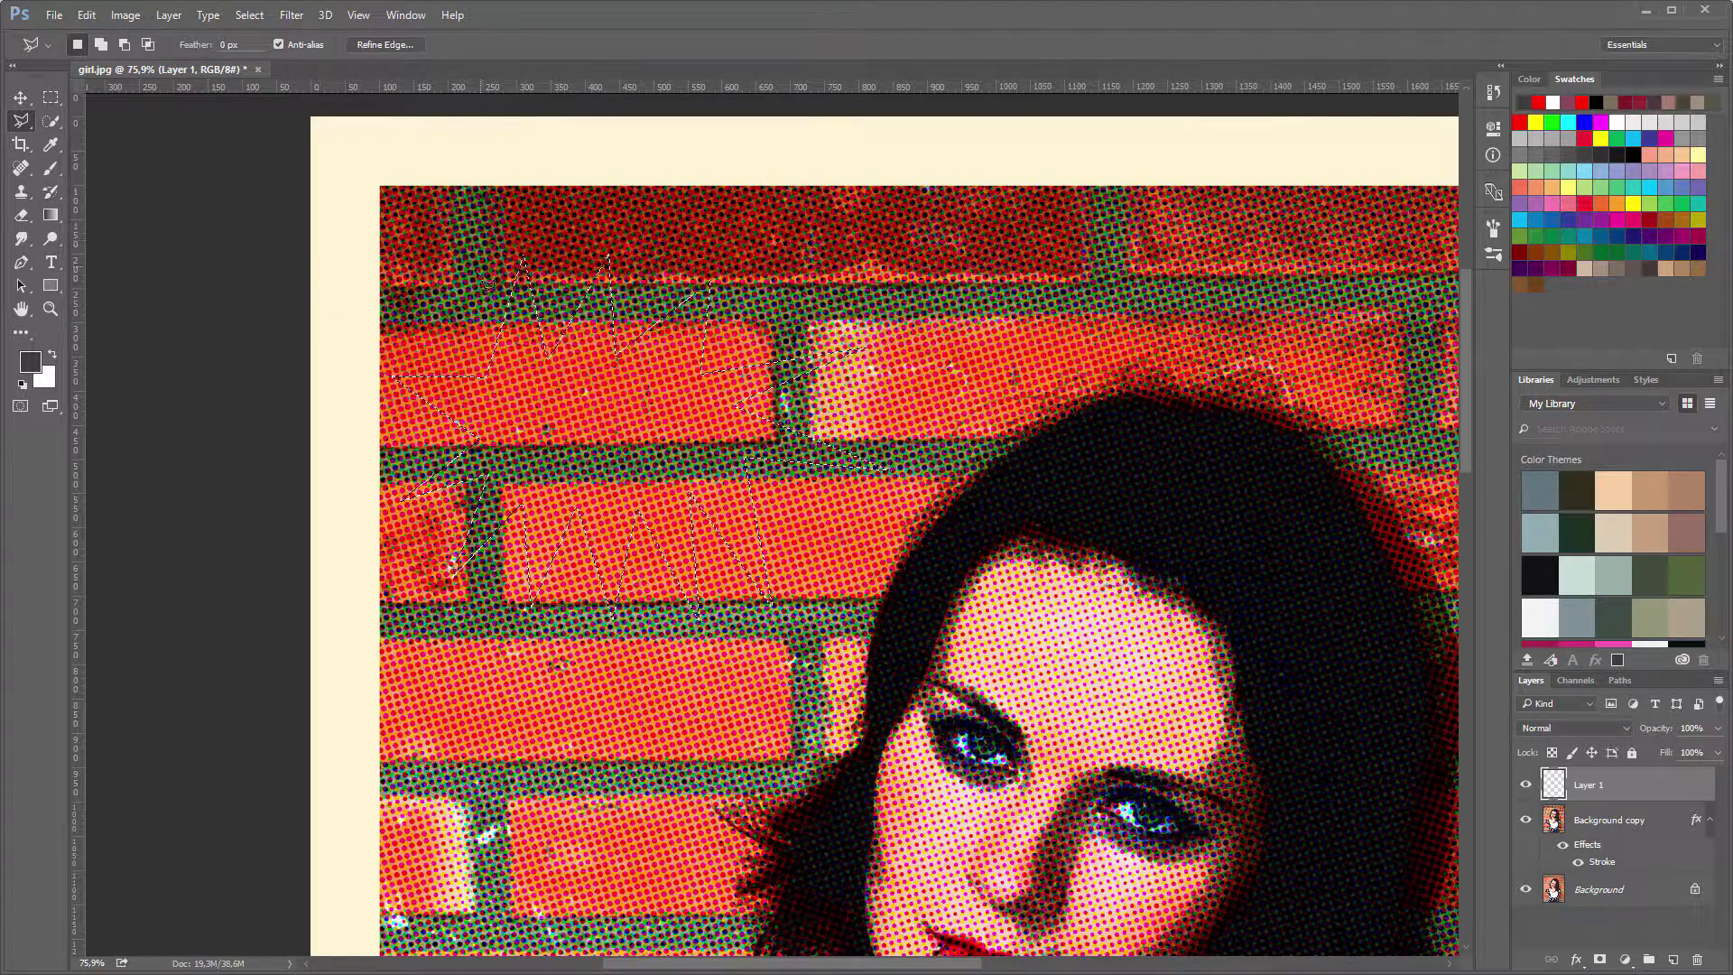
Fill the starburst selection on the new layer with yellow #ffde00 using the Brush tool, and clear the selection
left_click(51, 168)
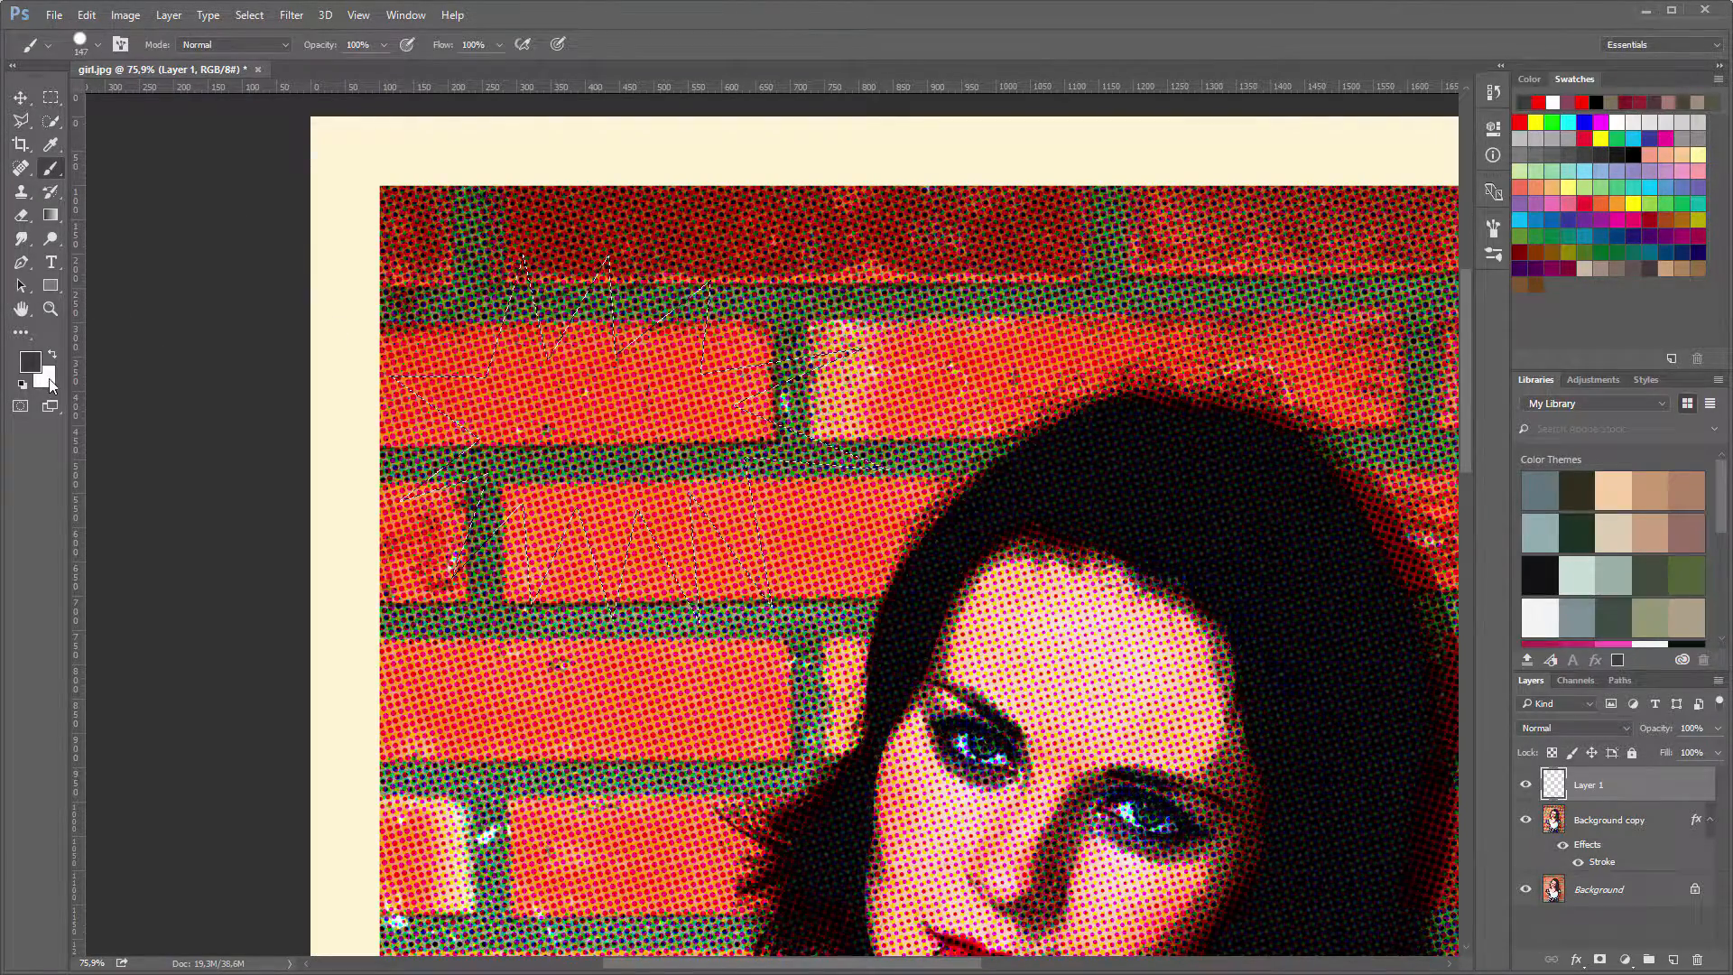
left_click(29, 361)
left_click(1119, 488)
left_click_drag(1119, 492, 1119, 473)
left_click(1036, 366)
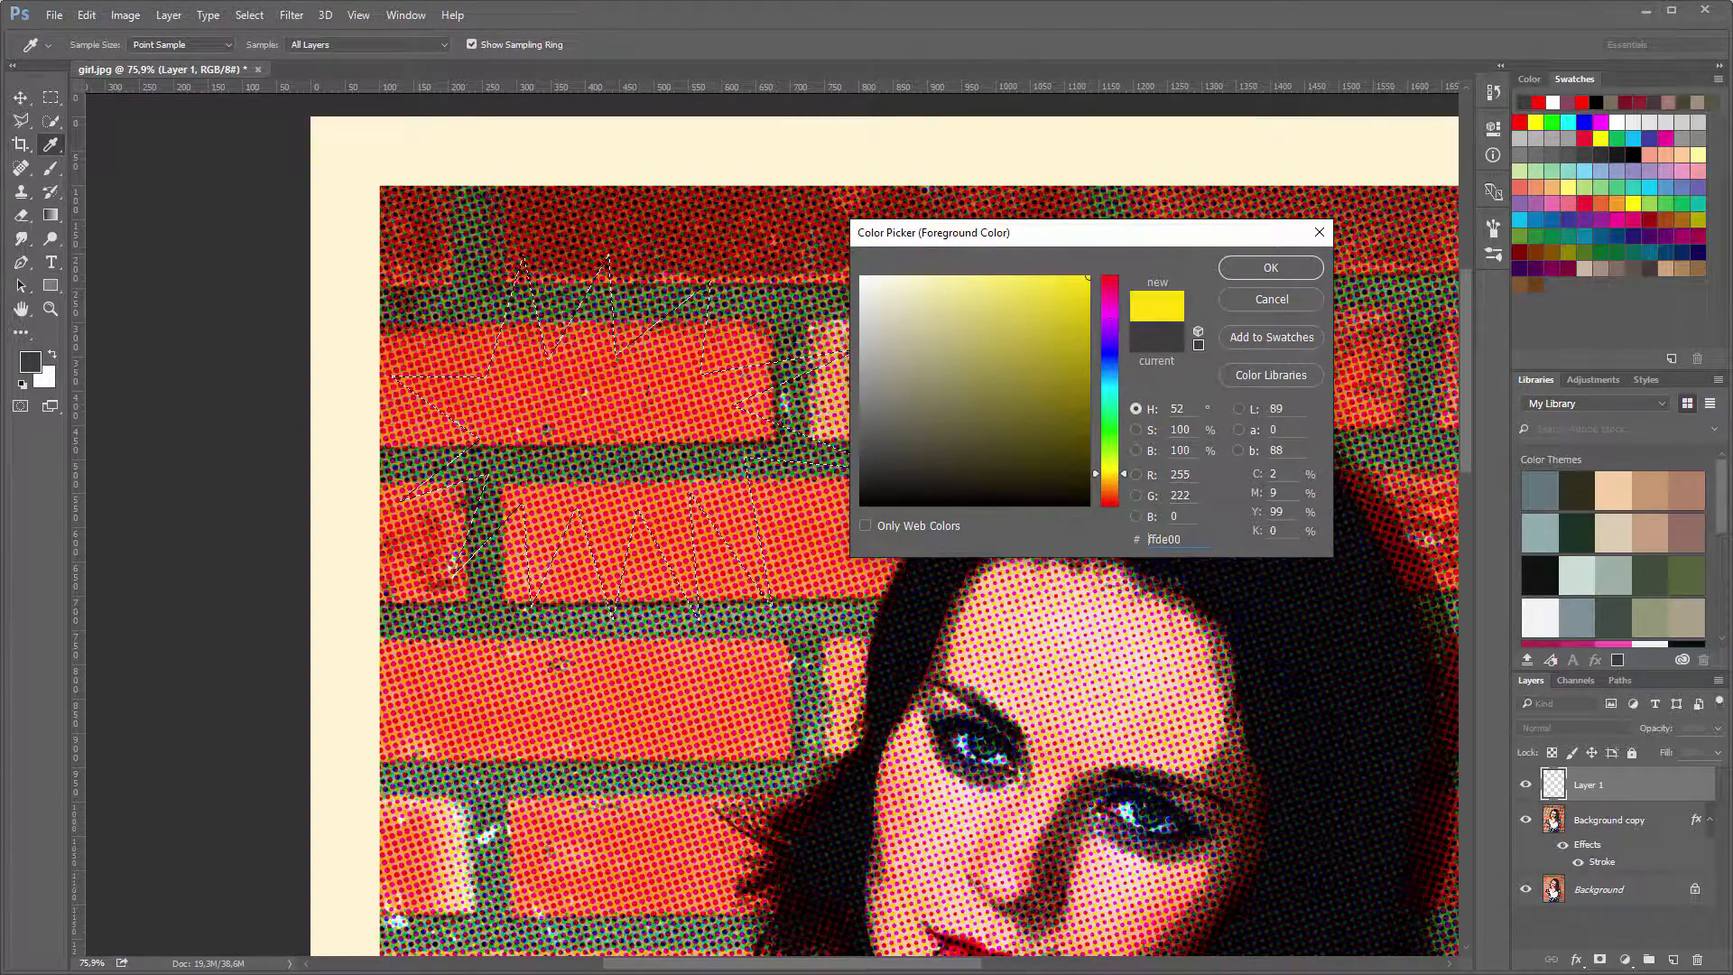
left_click(1270, 268)
mouse_move(631, 325)
left_mouse_down()
mouse_move(582, 377)
mouse_move(424, 460)
mouse_move(632, 492)
mouse_move(740, 425)
mouse_move(582, 621)
left_mouse_up()
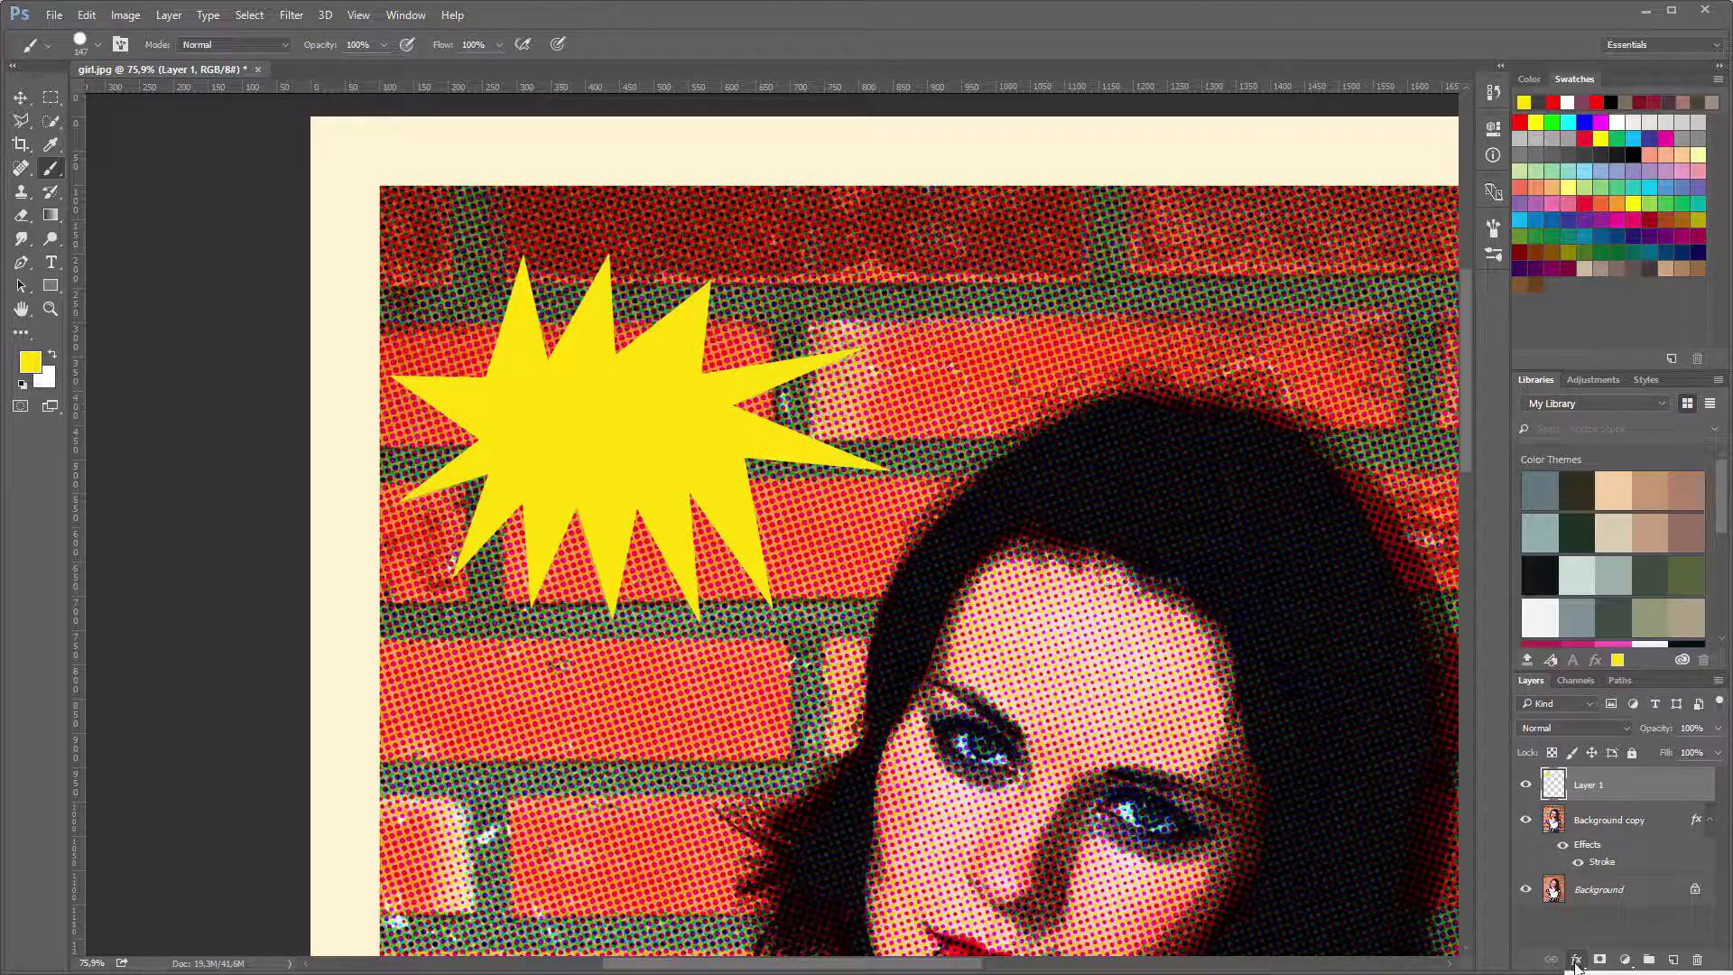
Add a 9 px inside stroke in dark red #960000 to the starburst layer
left_click(1604, 974)
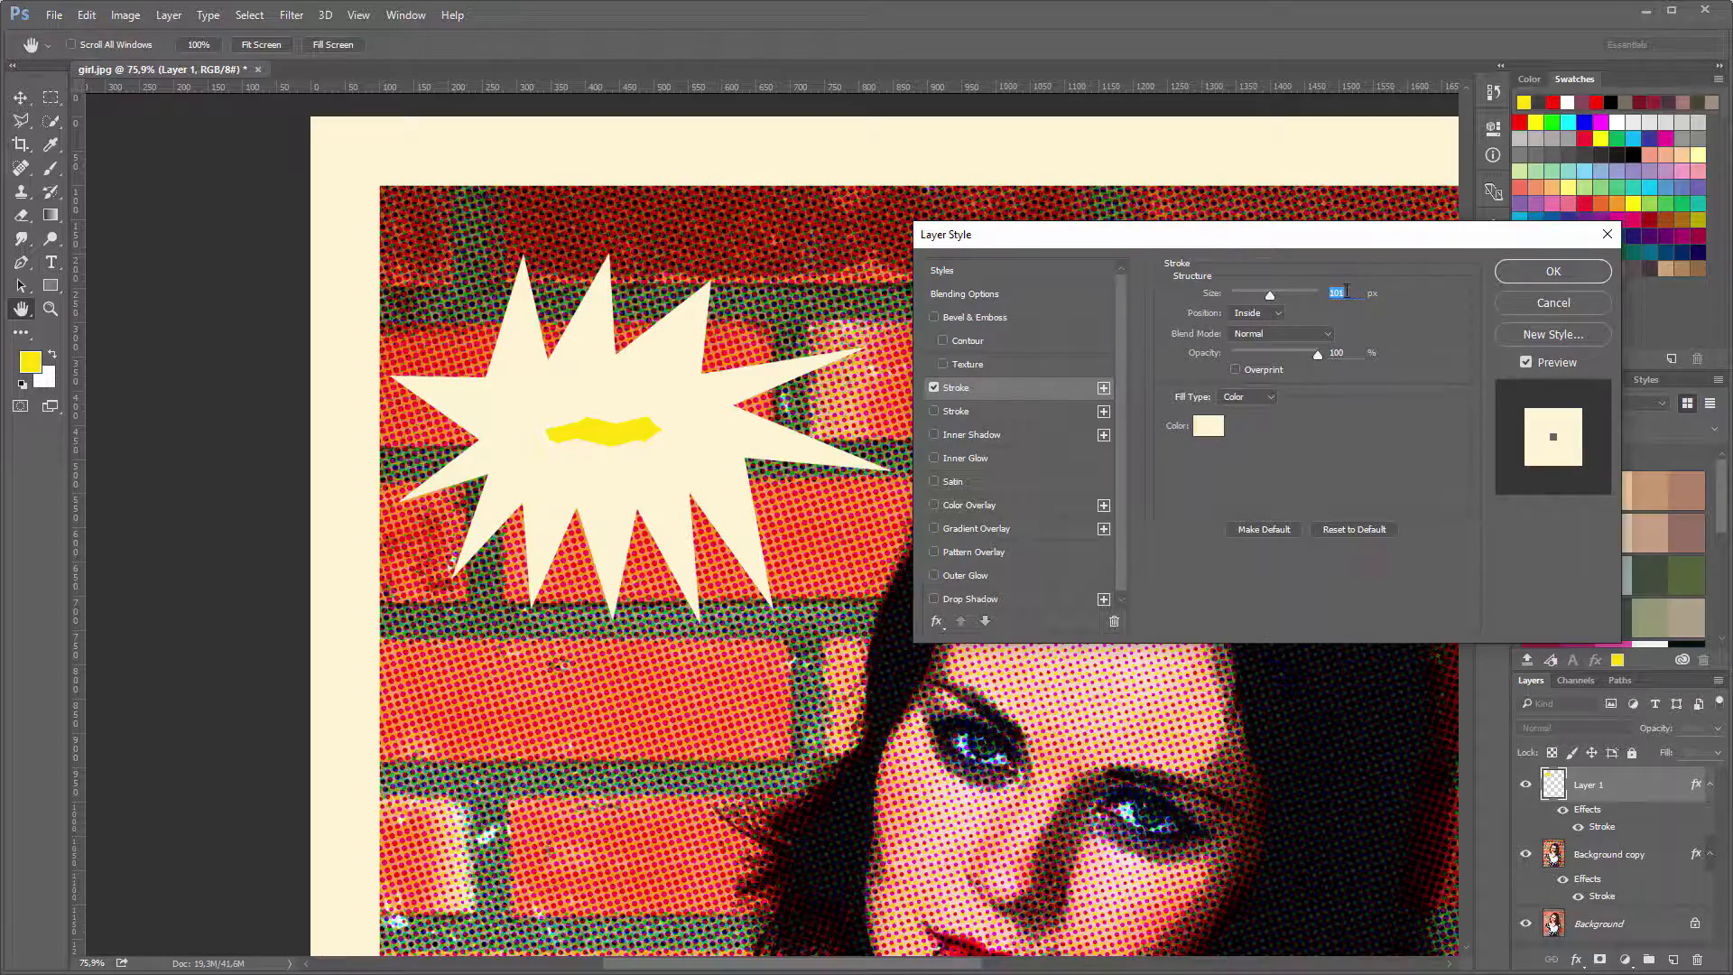
left_click_drag(1270, 291, 1240, 293)
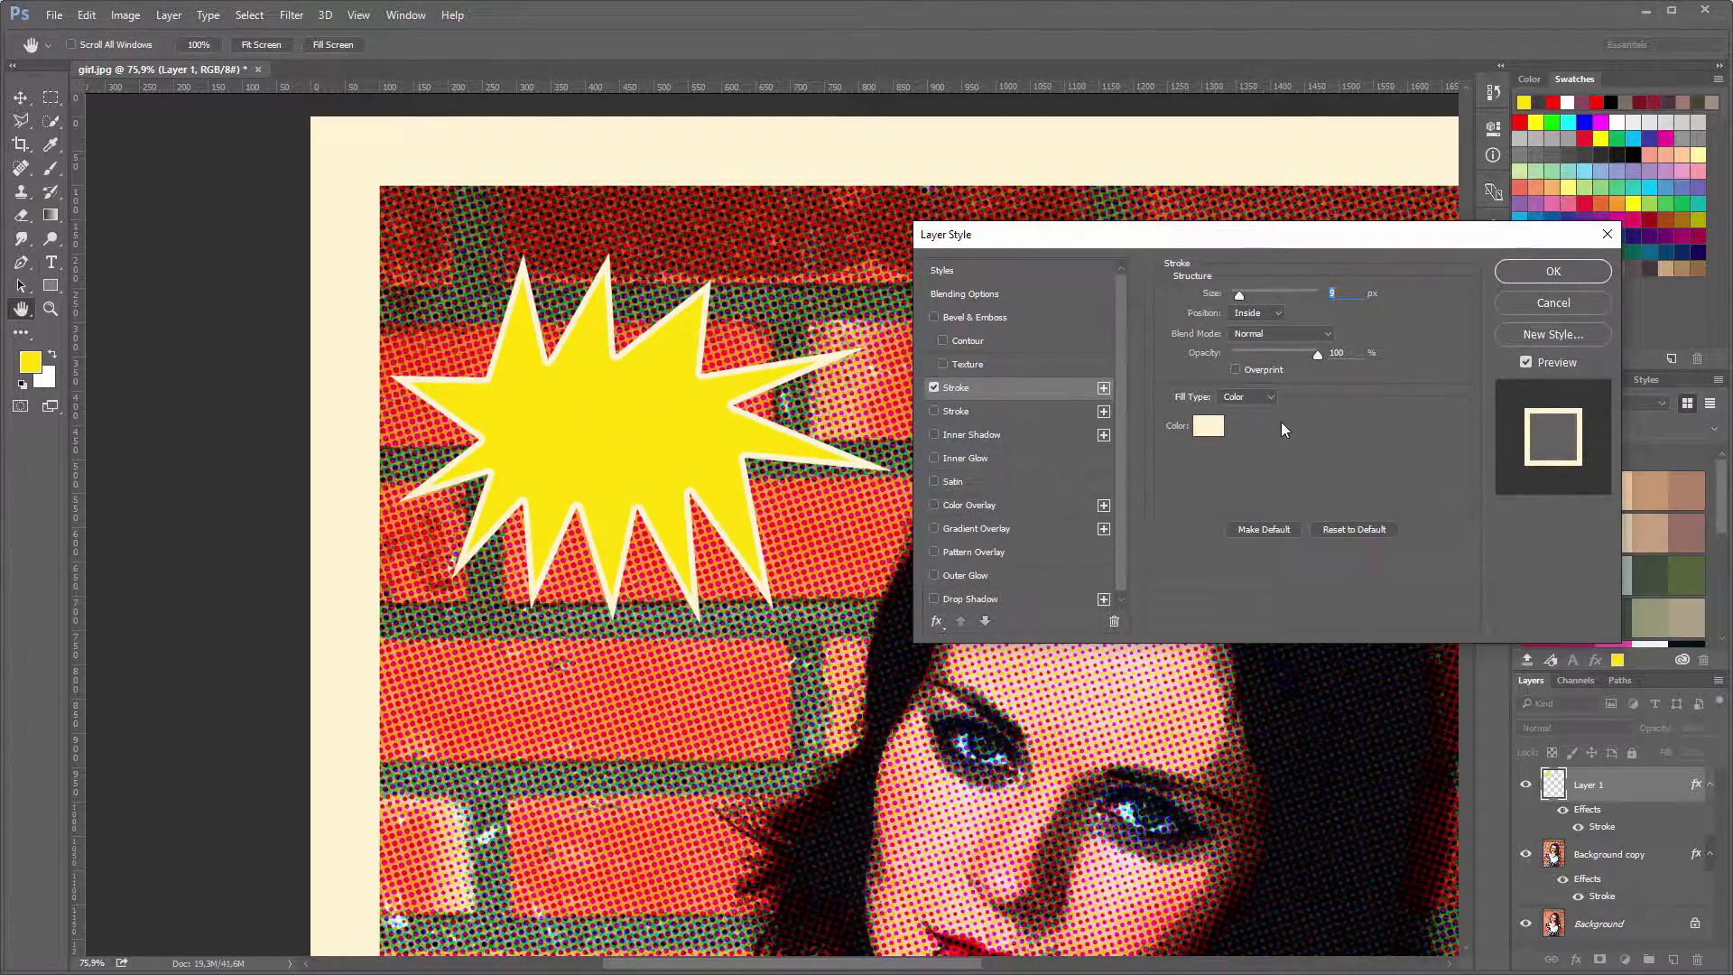
left_click(1211, 427)
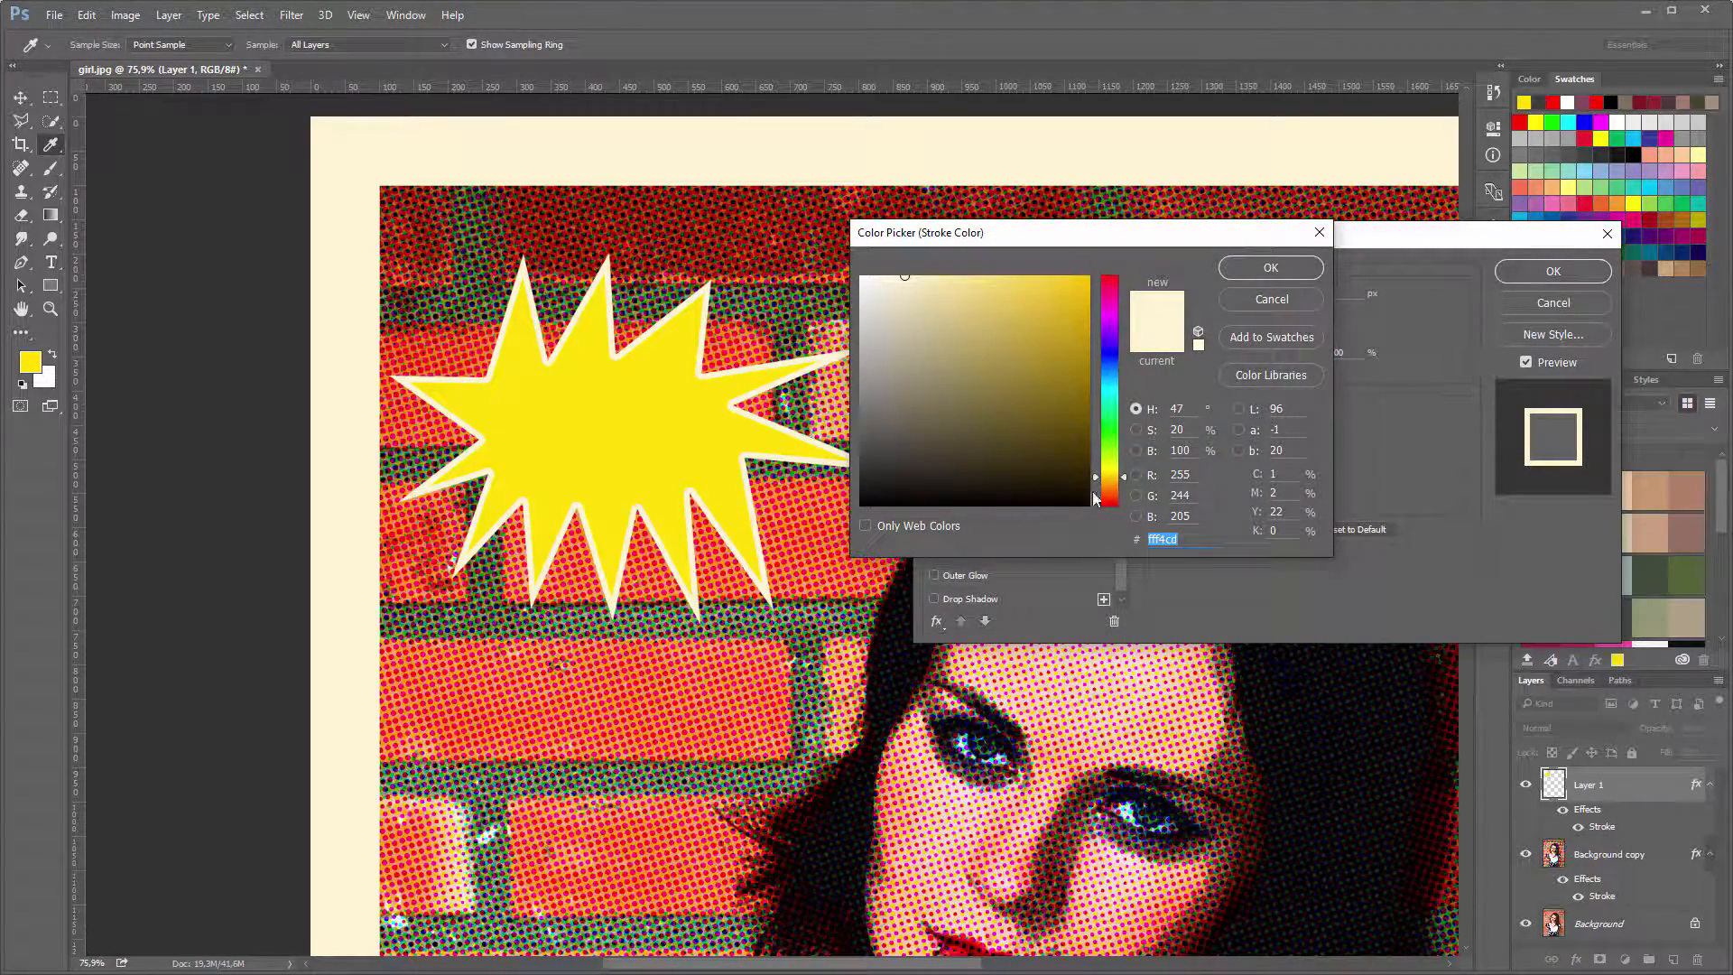
left_click_drag(1117, 487, 1118, 509)
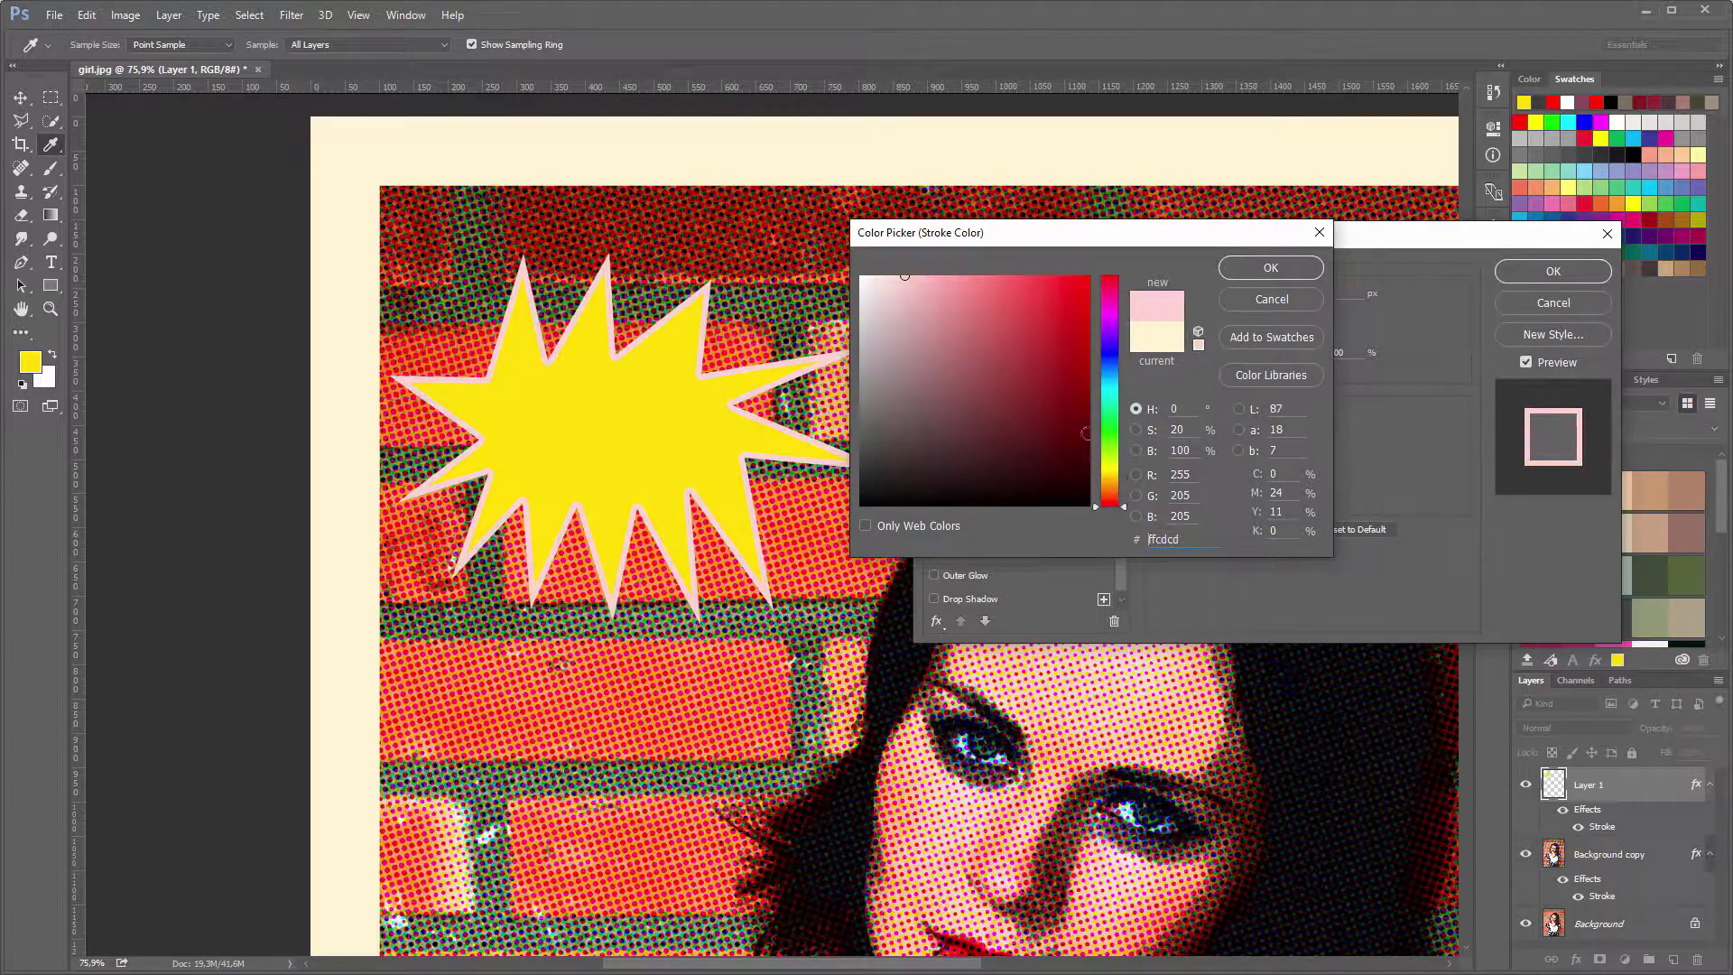
left_click(1088, 370)
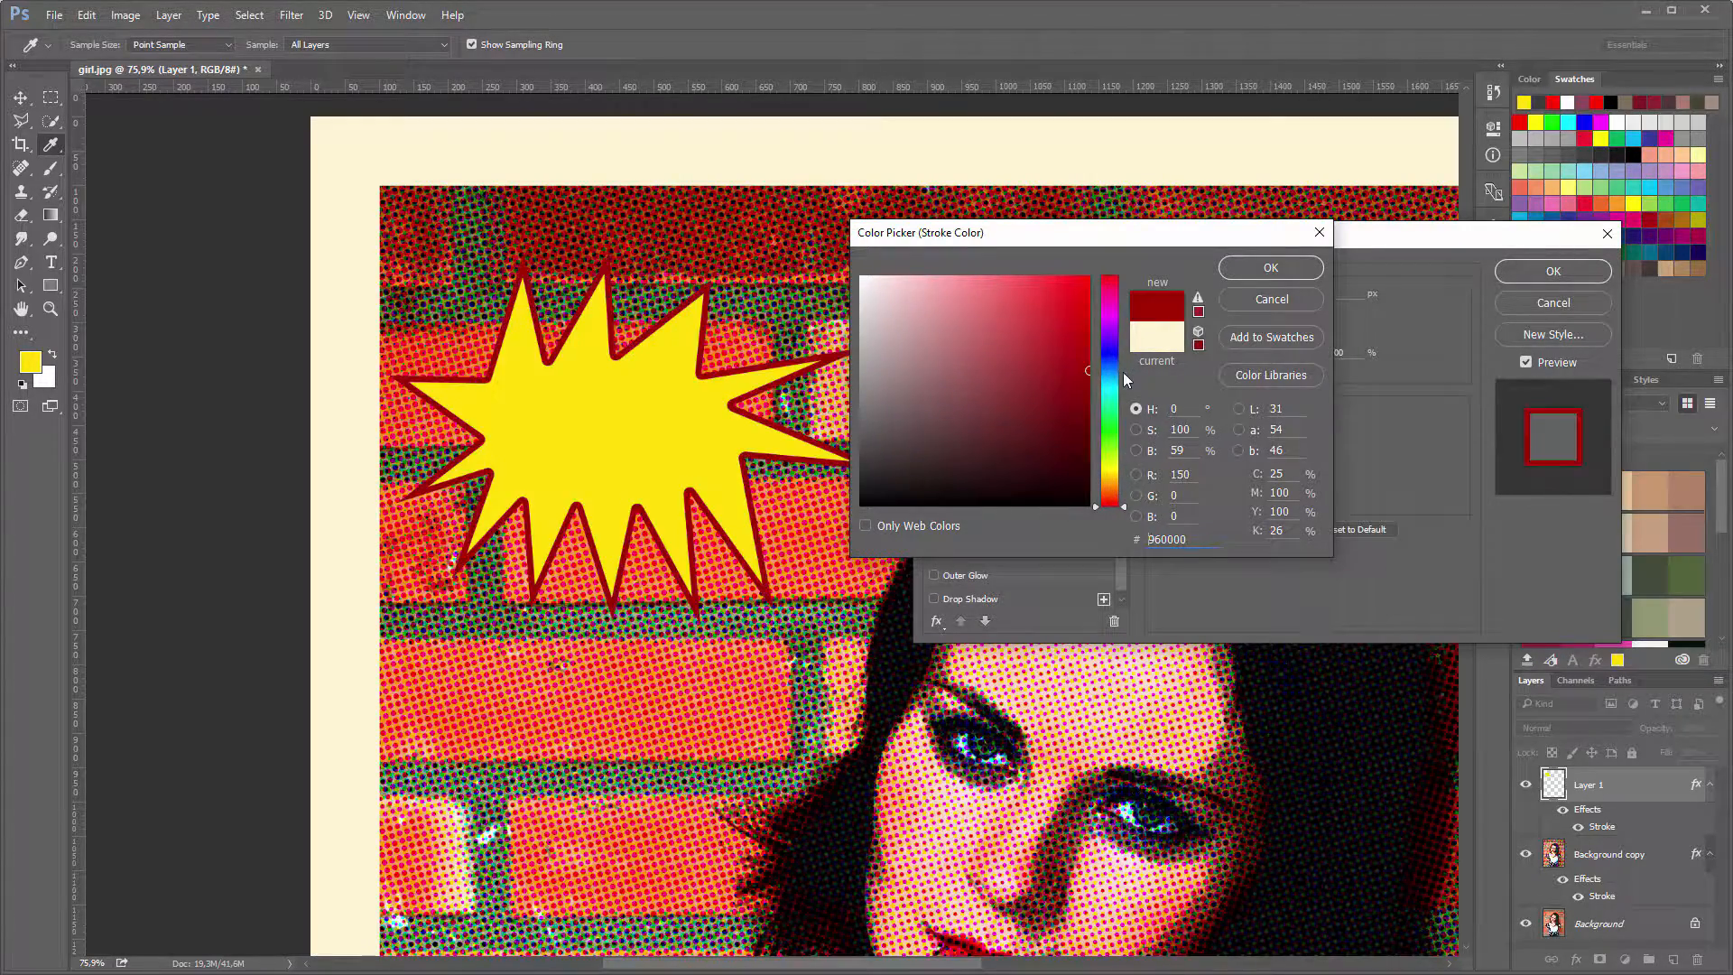
left_click(1271, 271)
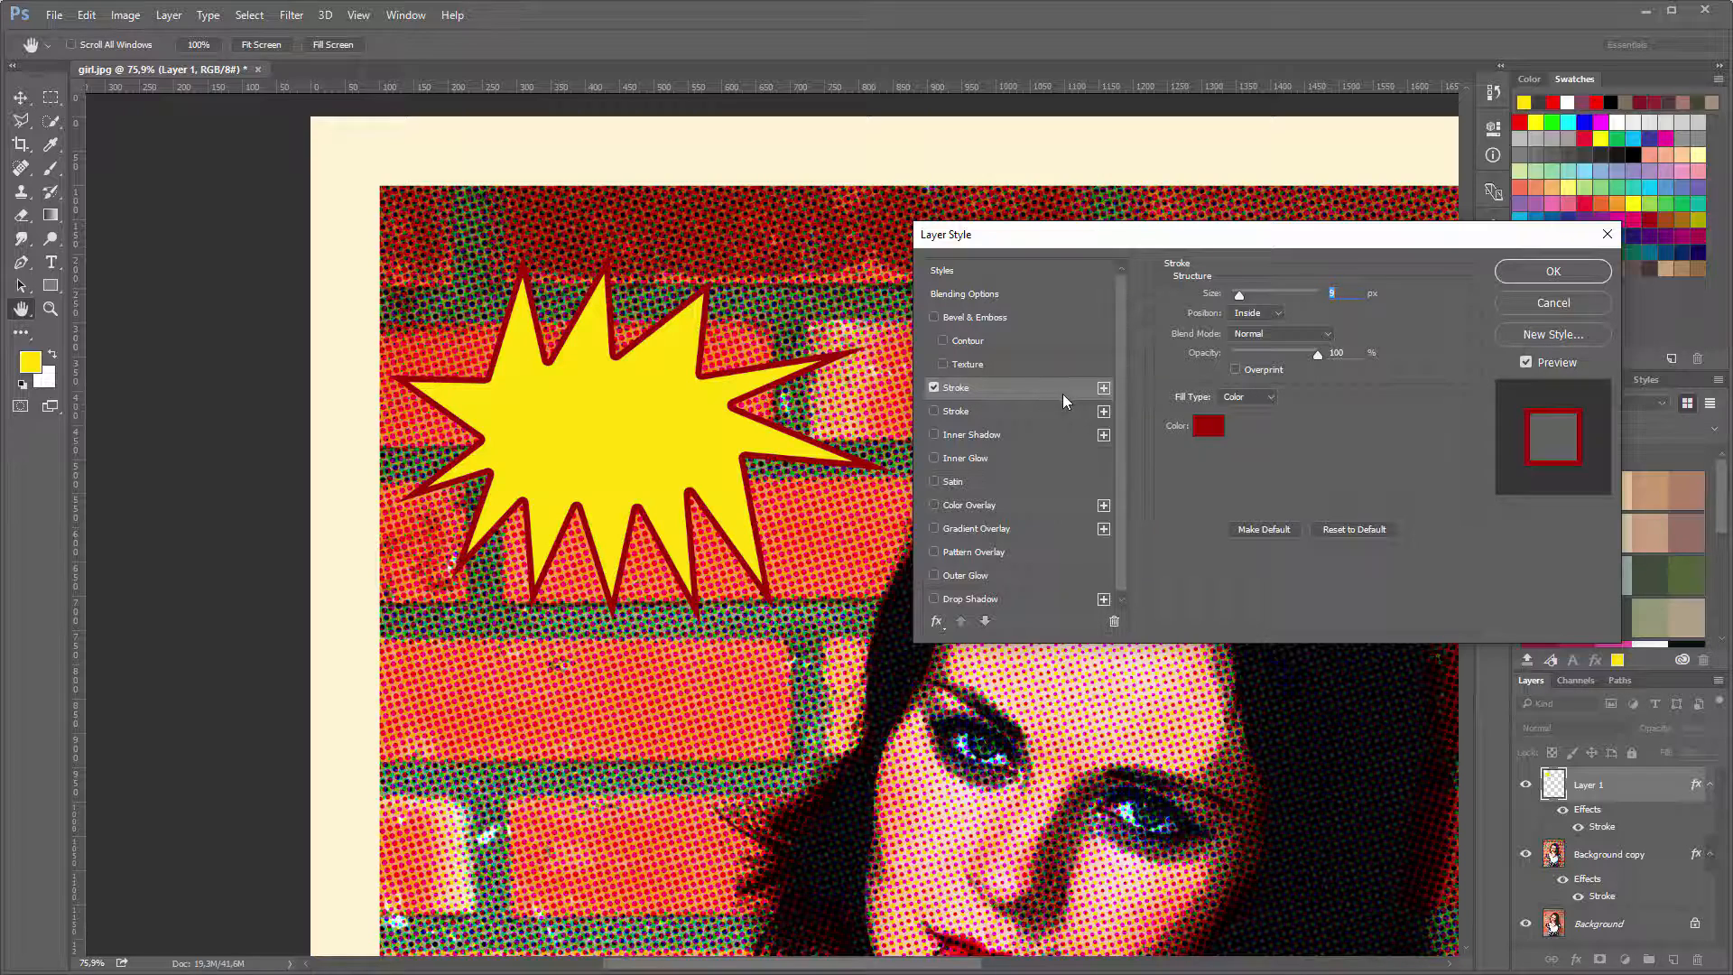
Add a second inside stroke to the starburst in black #000000 at 3 px and apply the layer style
left_click(1103, 389)
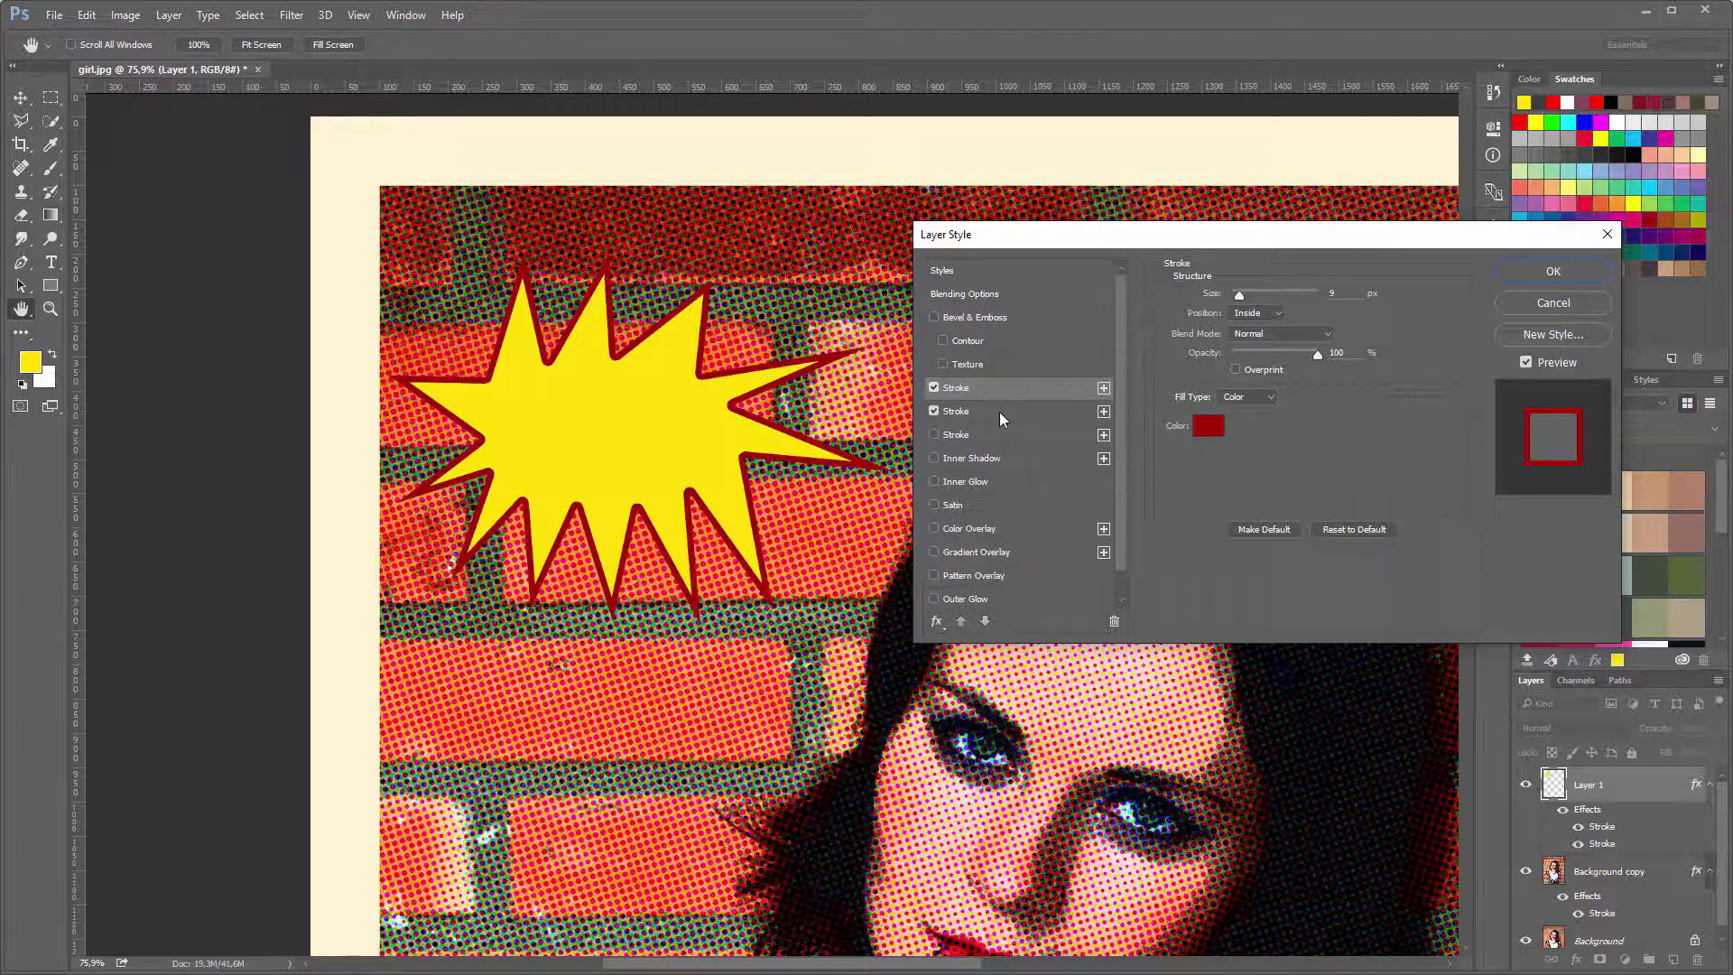
left_click(1218, 431)
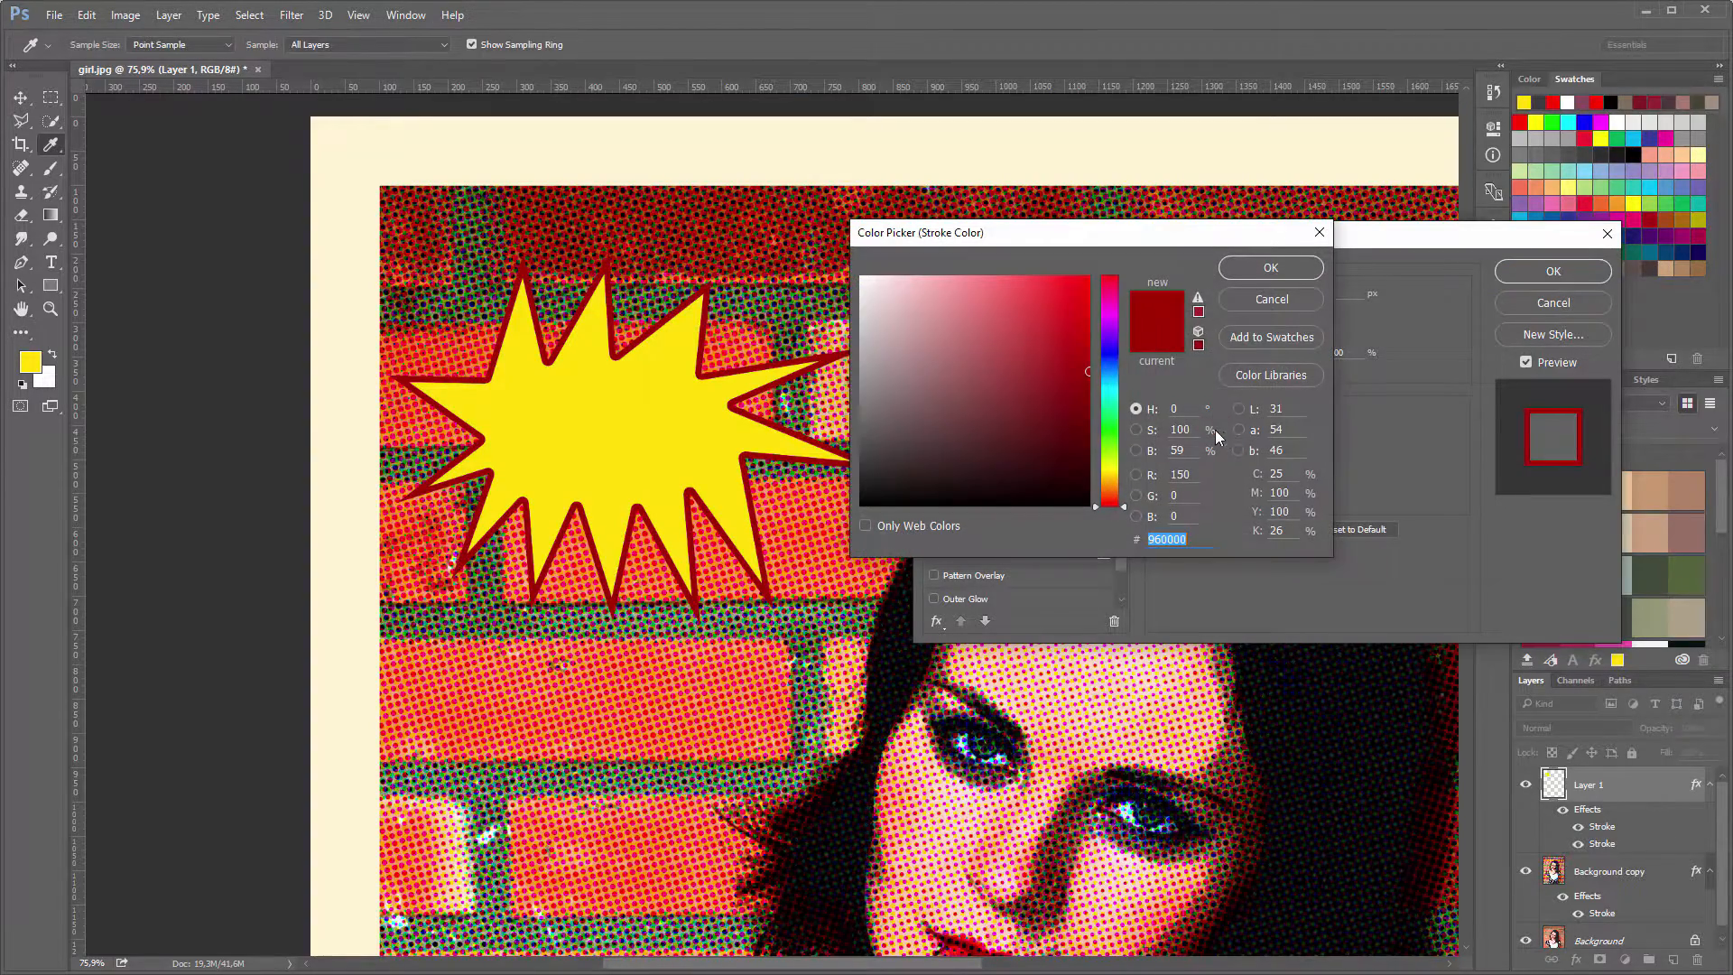
type("000000")
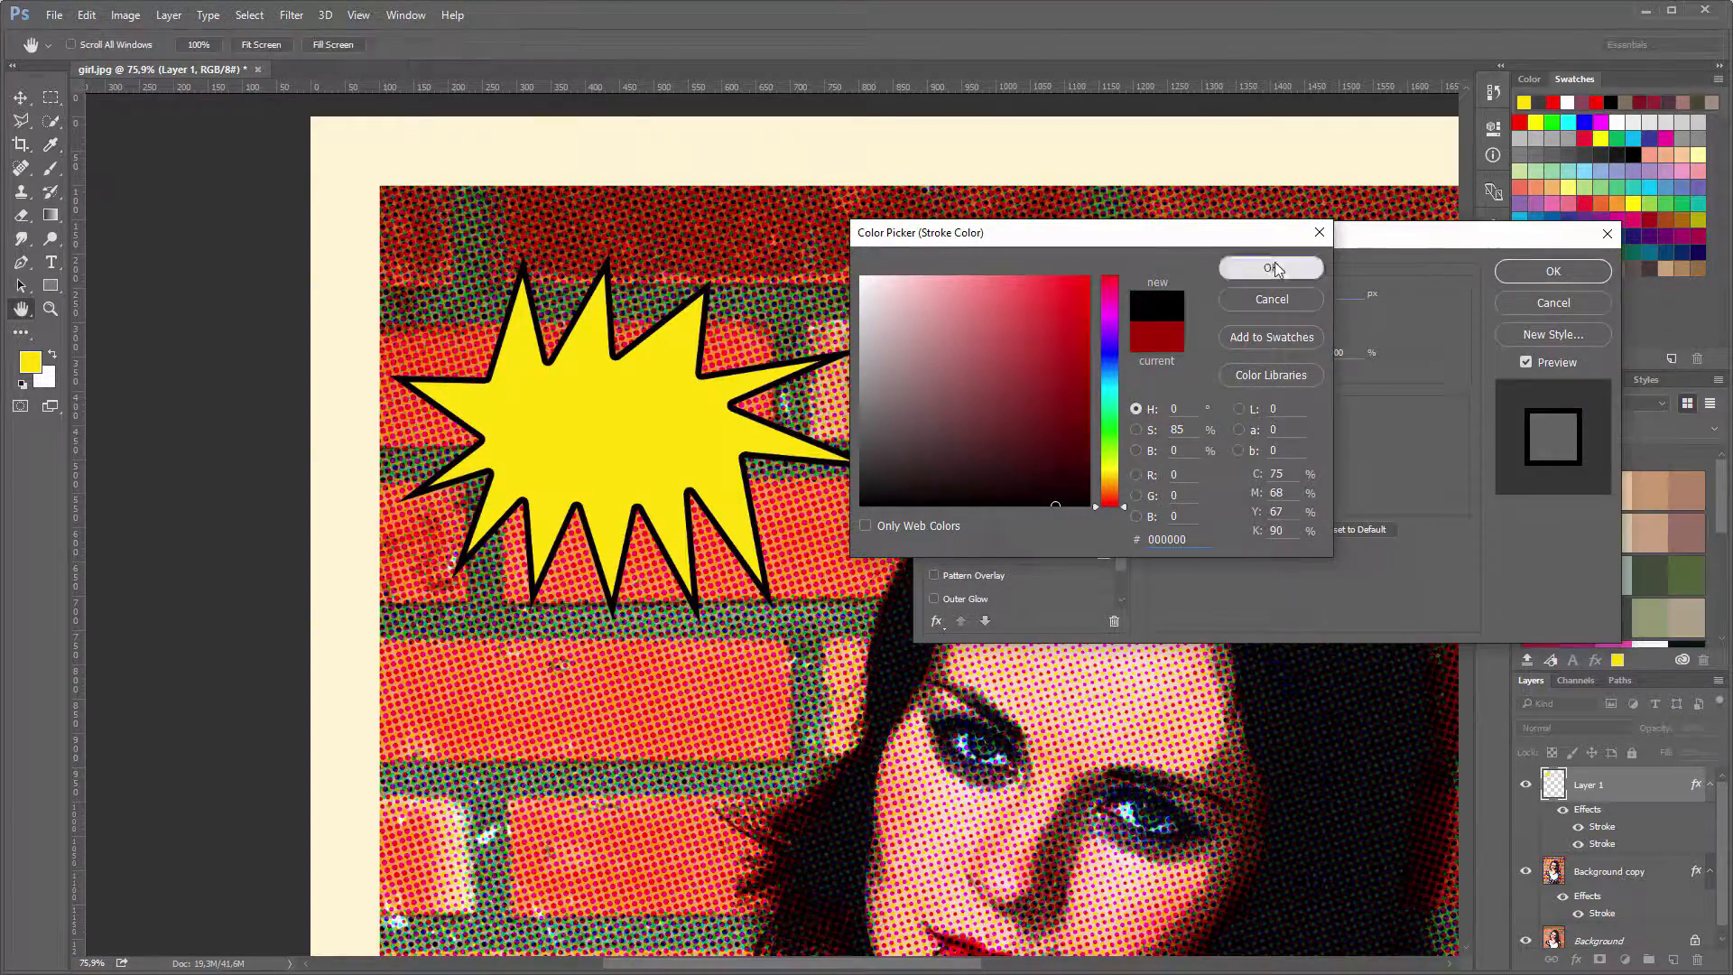
left_click(1270, 268)
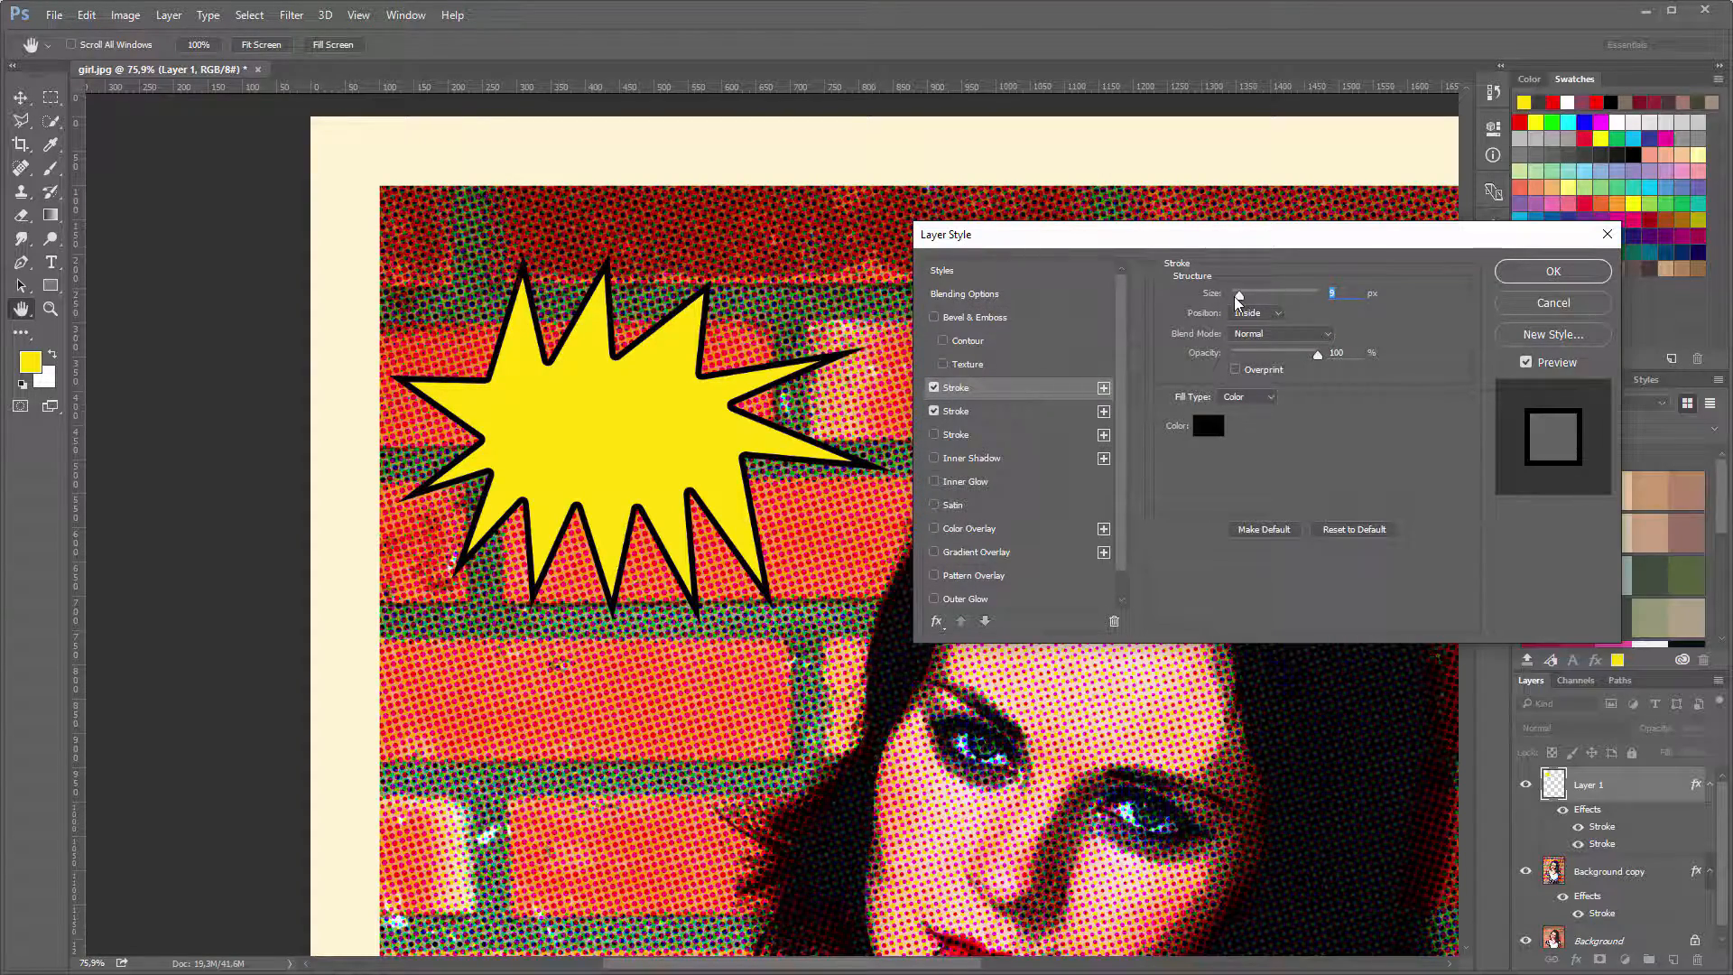
left_click_drag(1238, 300, 1234, 303)
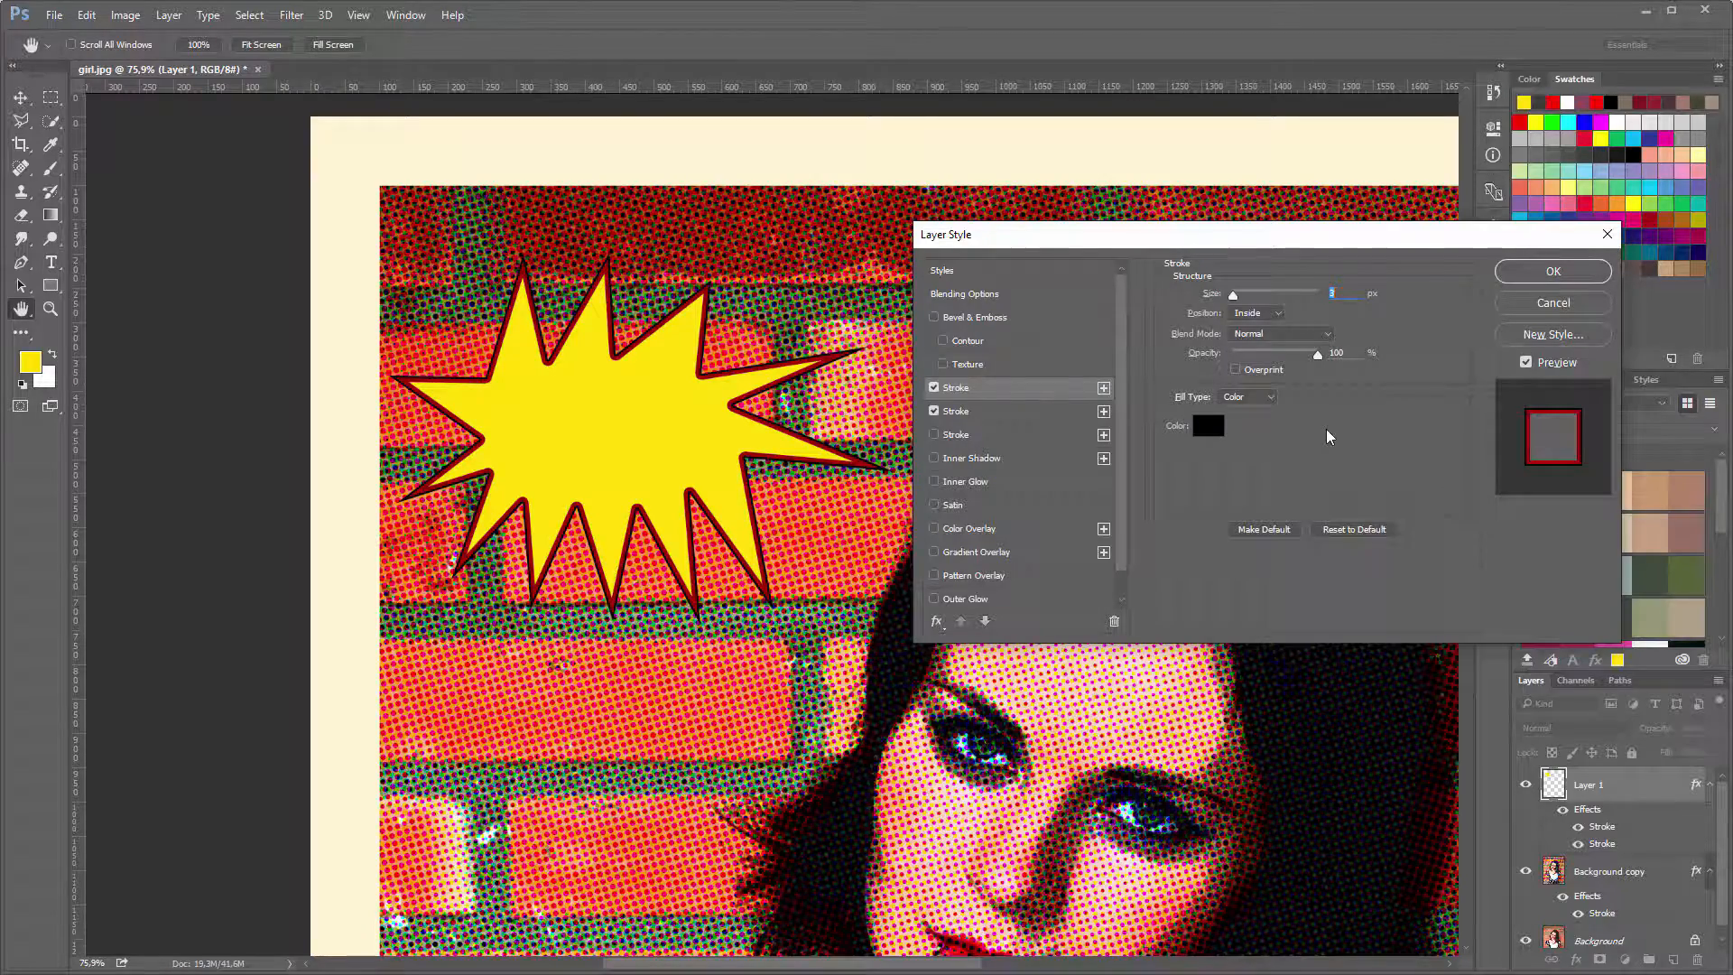
left_click(1554, 271)
key("b")
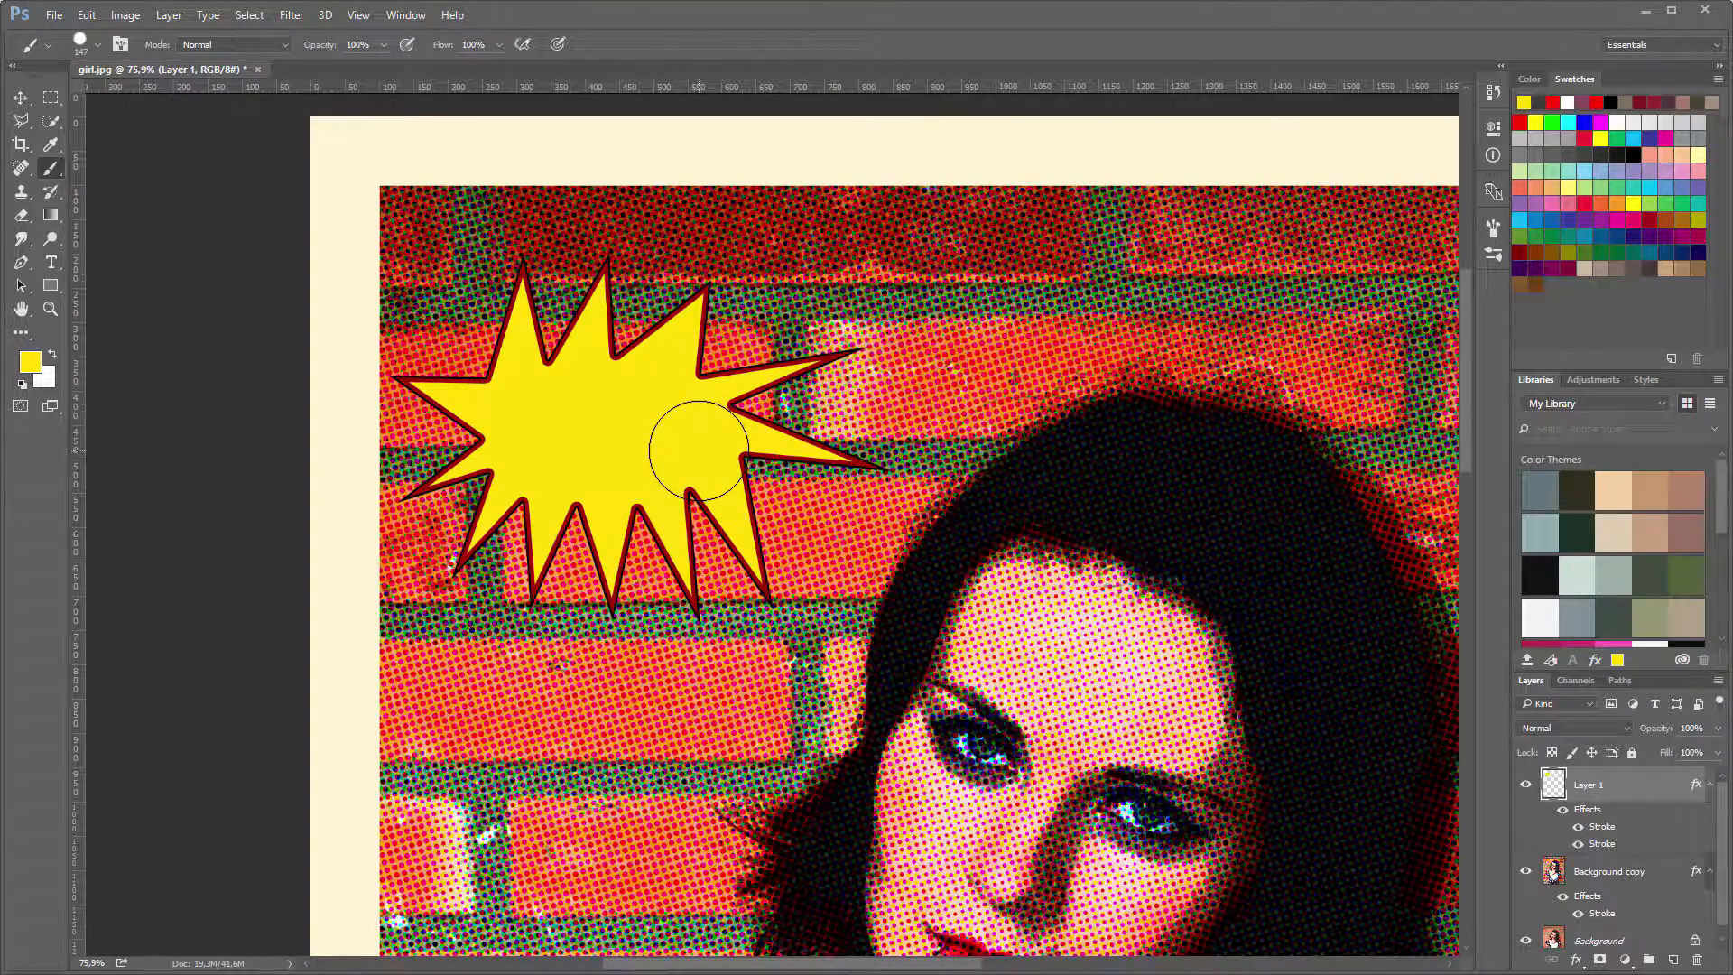
Draw a text box across the middle of the yellow starburst and enter BOOM
left_click(54, 263)
left_click_drag(484, 385, 749, 470)
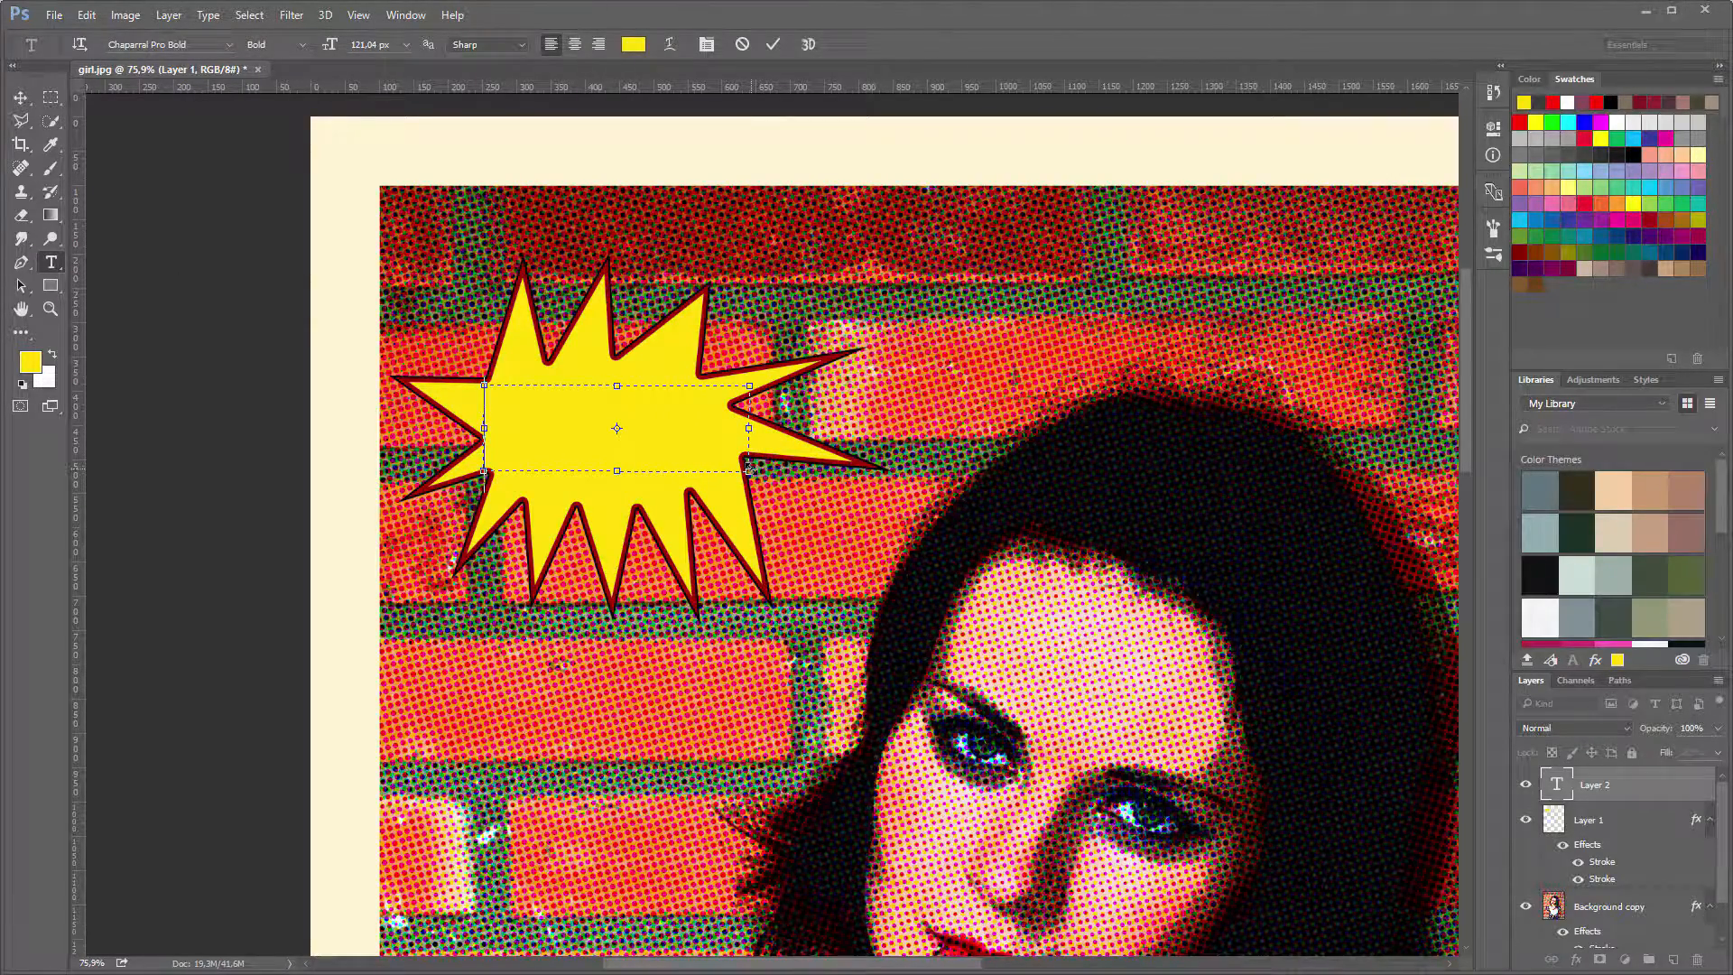
type("BOOM")
Change the color of the whole BOOM text to dark red #a00000
key("ctrl+a")
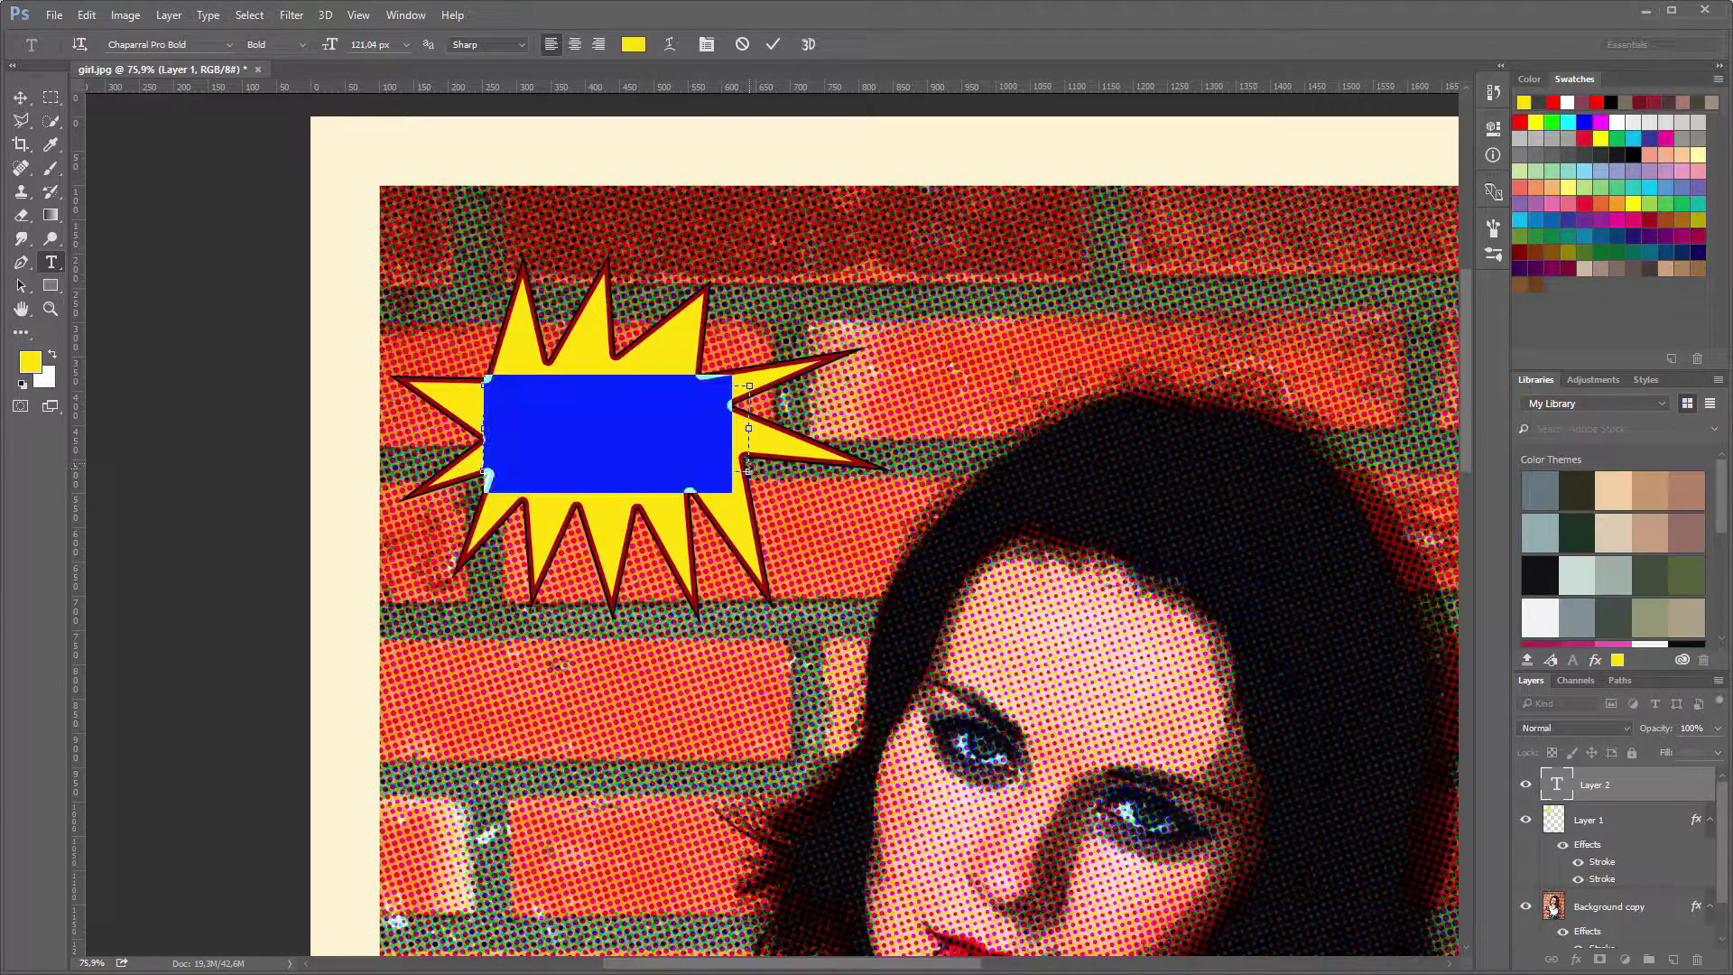
left_click(637, 51)
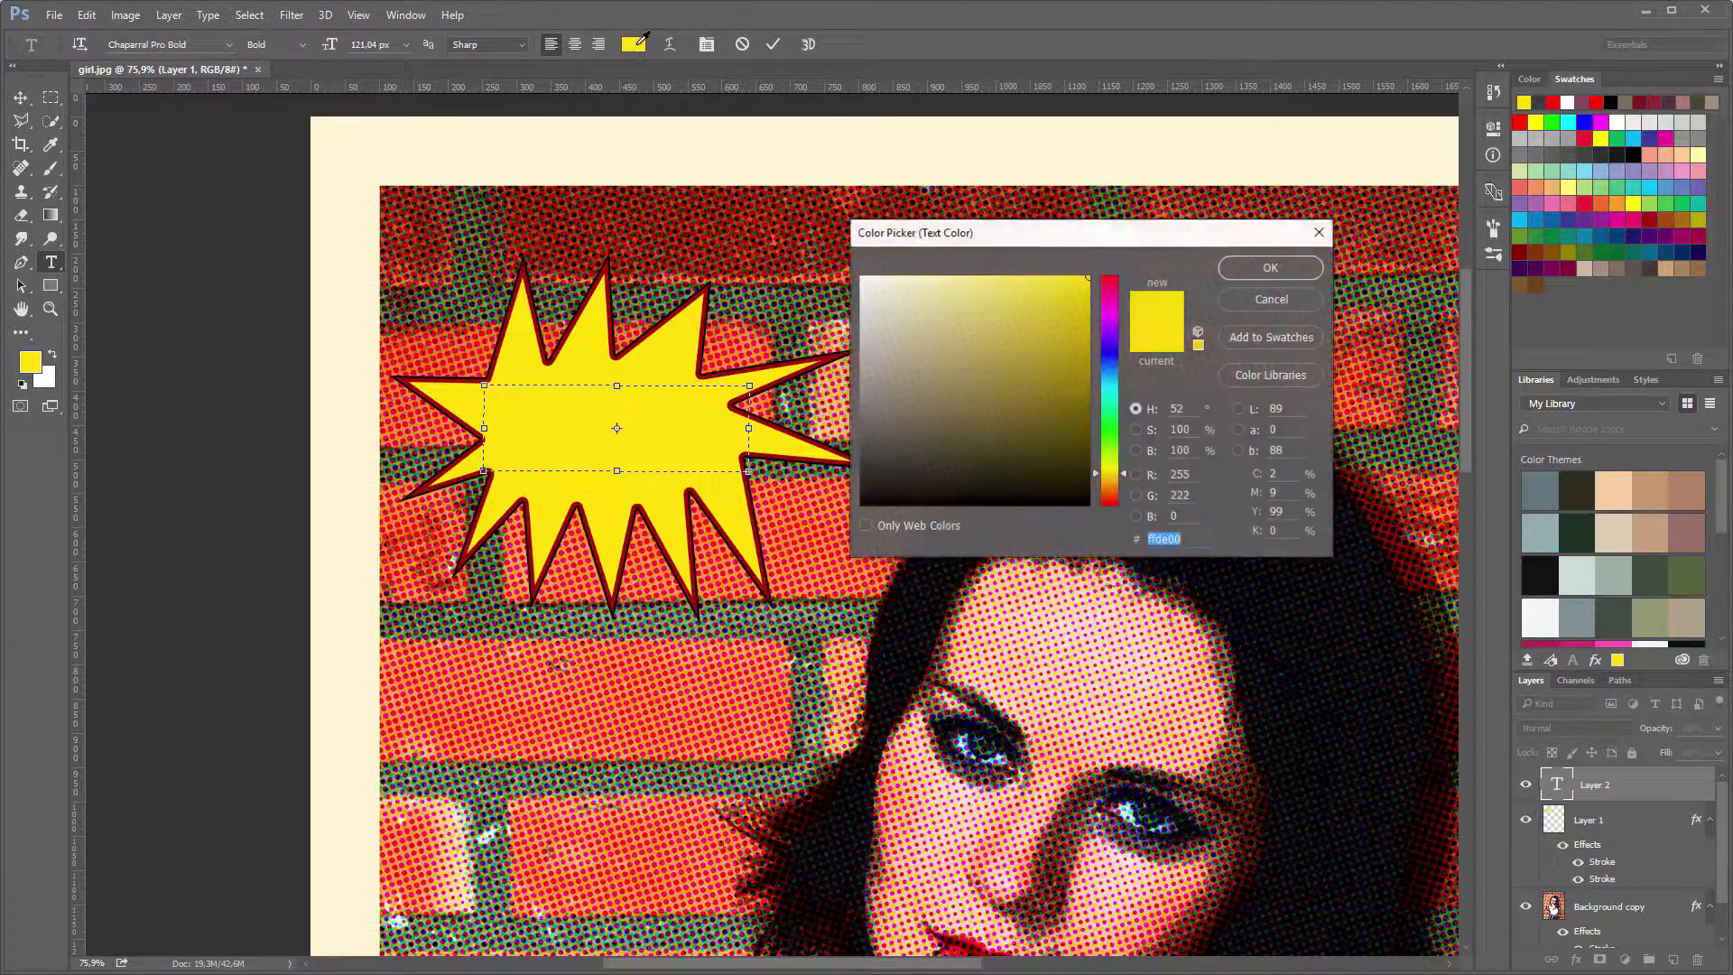
type("fff000")
left_click_drag(1108, 511, 1109, 515)
mouse_move(1070, 361)
left_mouse_down()
mouse_move(1135, 403)
mouse_move(1116, 351)
left_mouse_up()
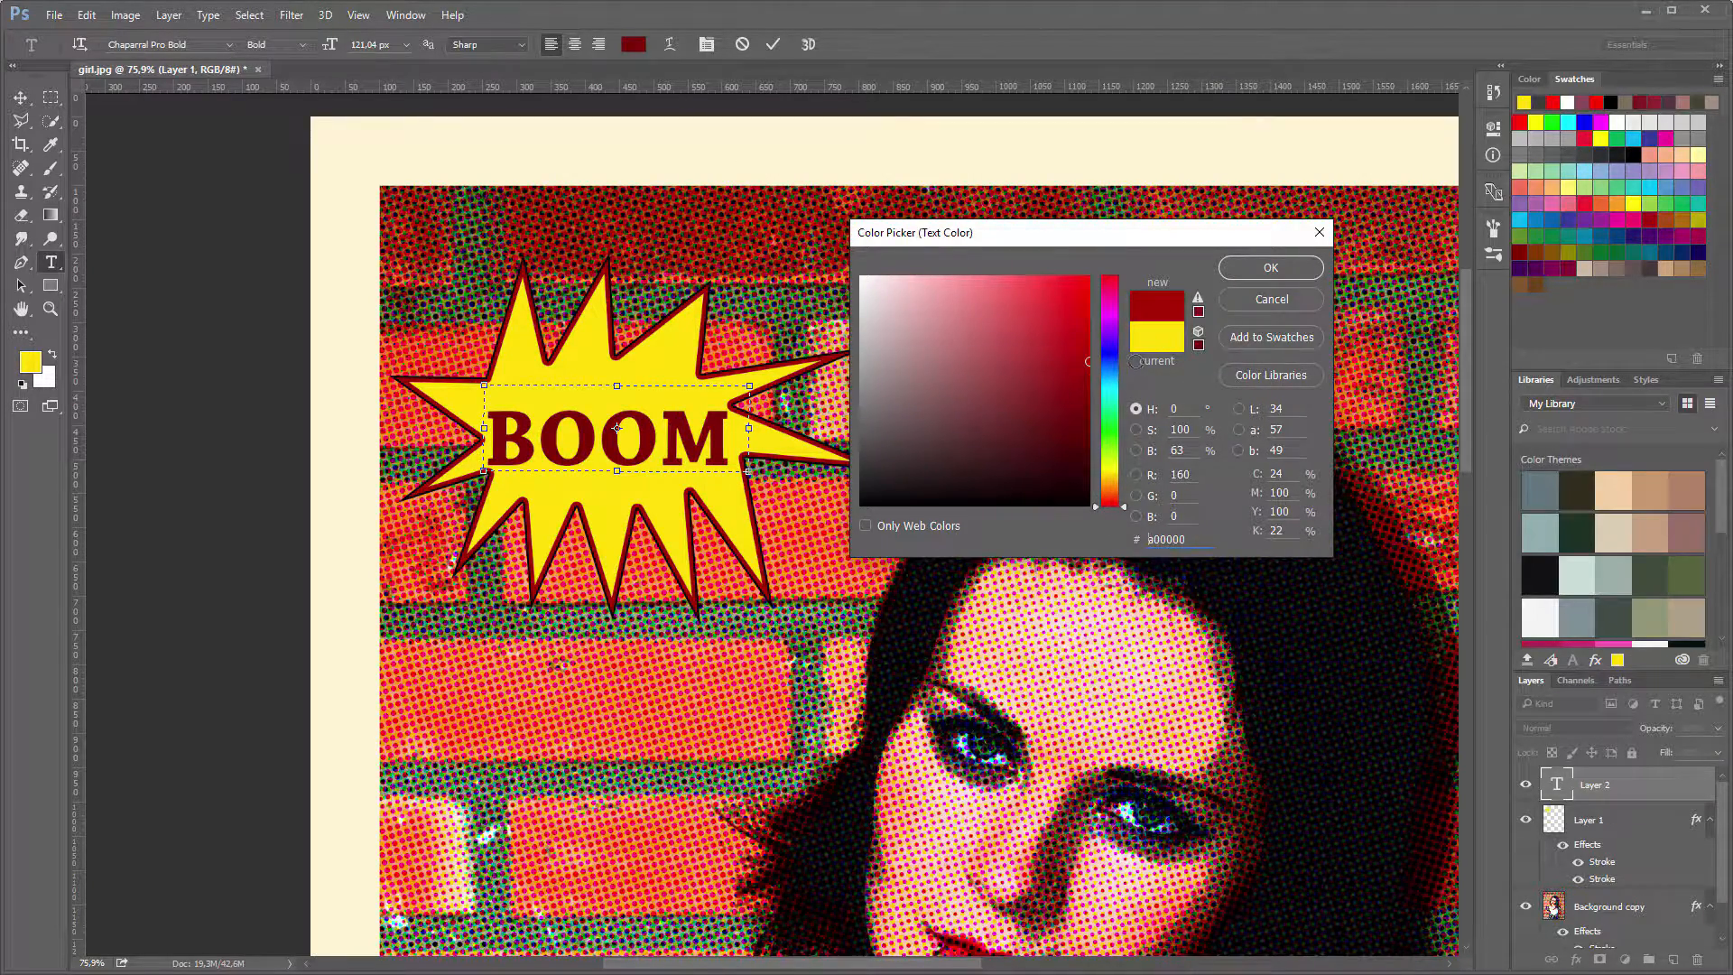
left_click(1268, 269)
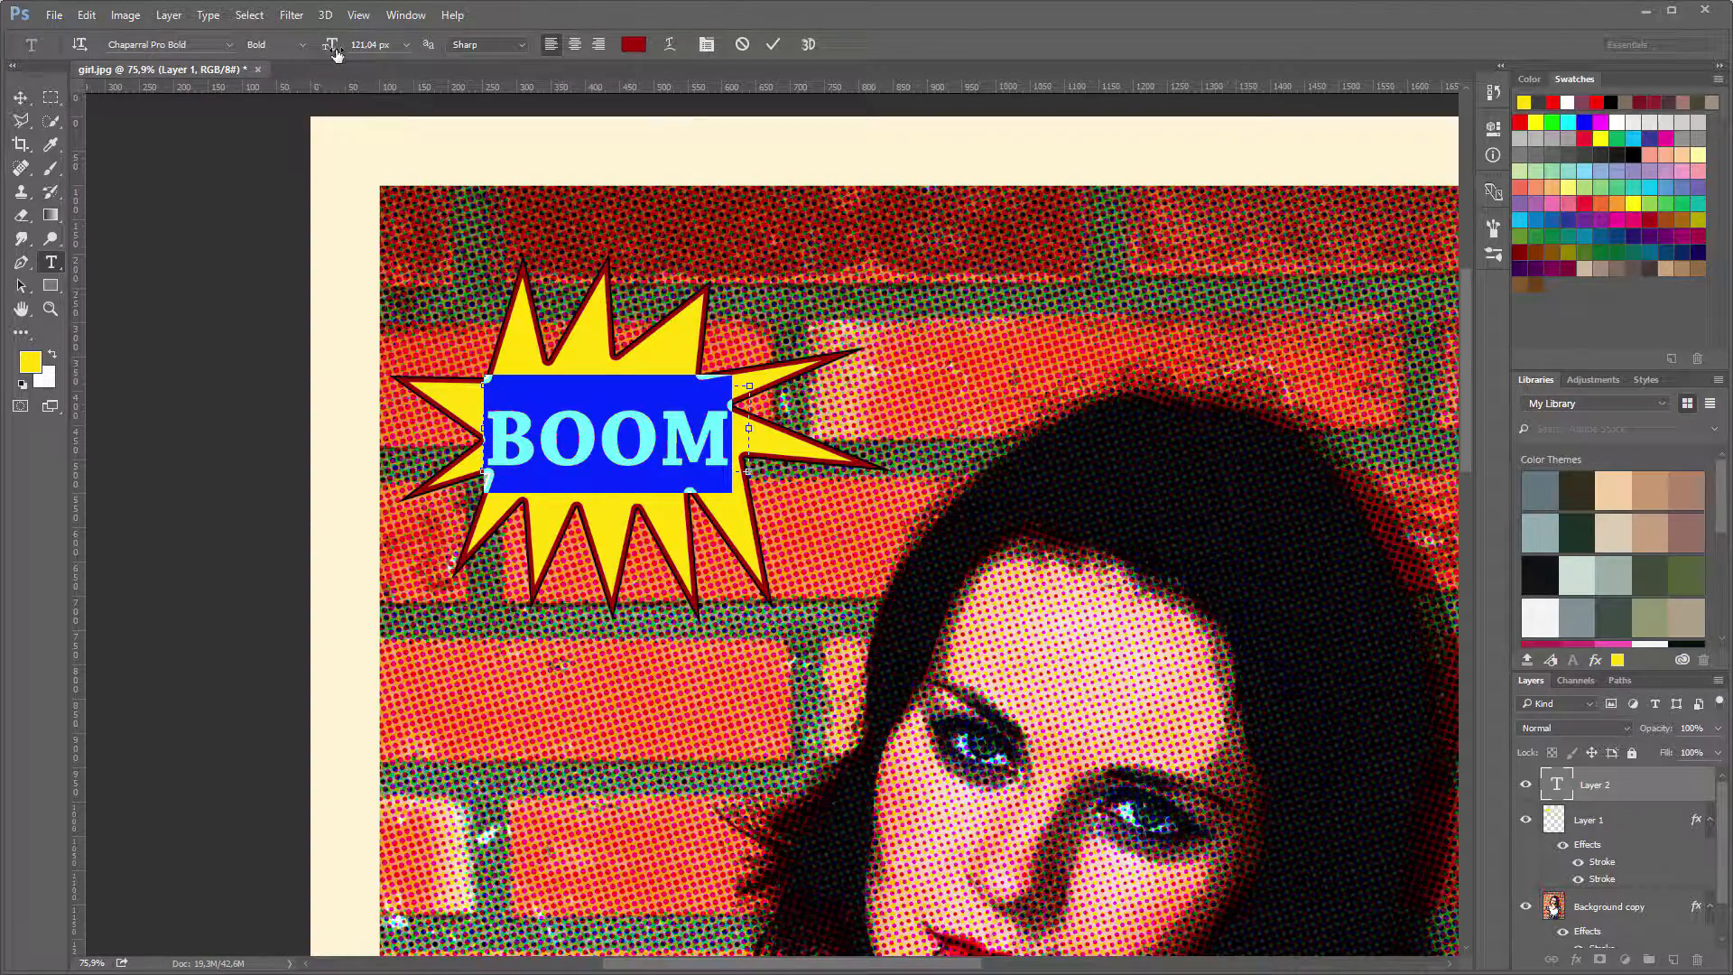
Make the text read BOOM!! at 90.04 px in Comic Sans MS Bold Italic and commit it
mouse_move(336, 54)
left_mouse_down()
mouse_move(301, 54)
mouse_move(323, 55)
left_mouse_up()
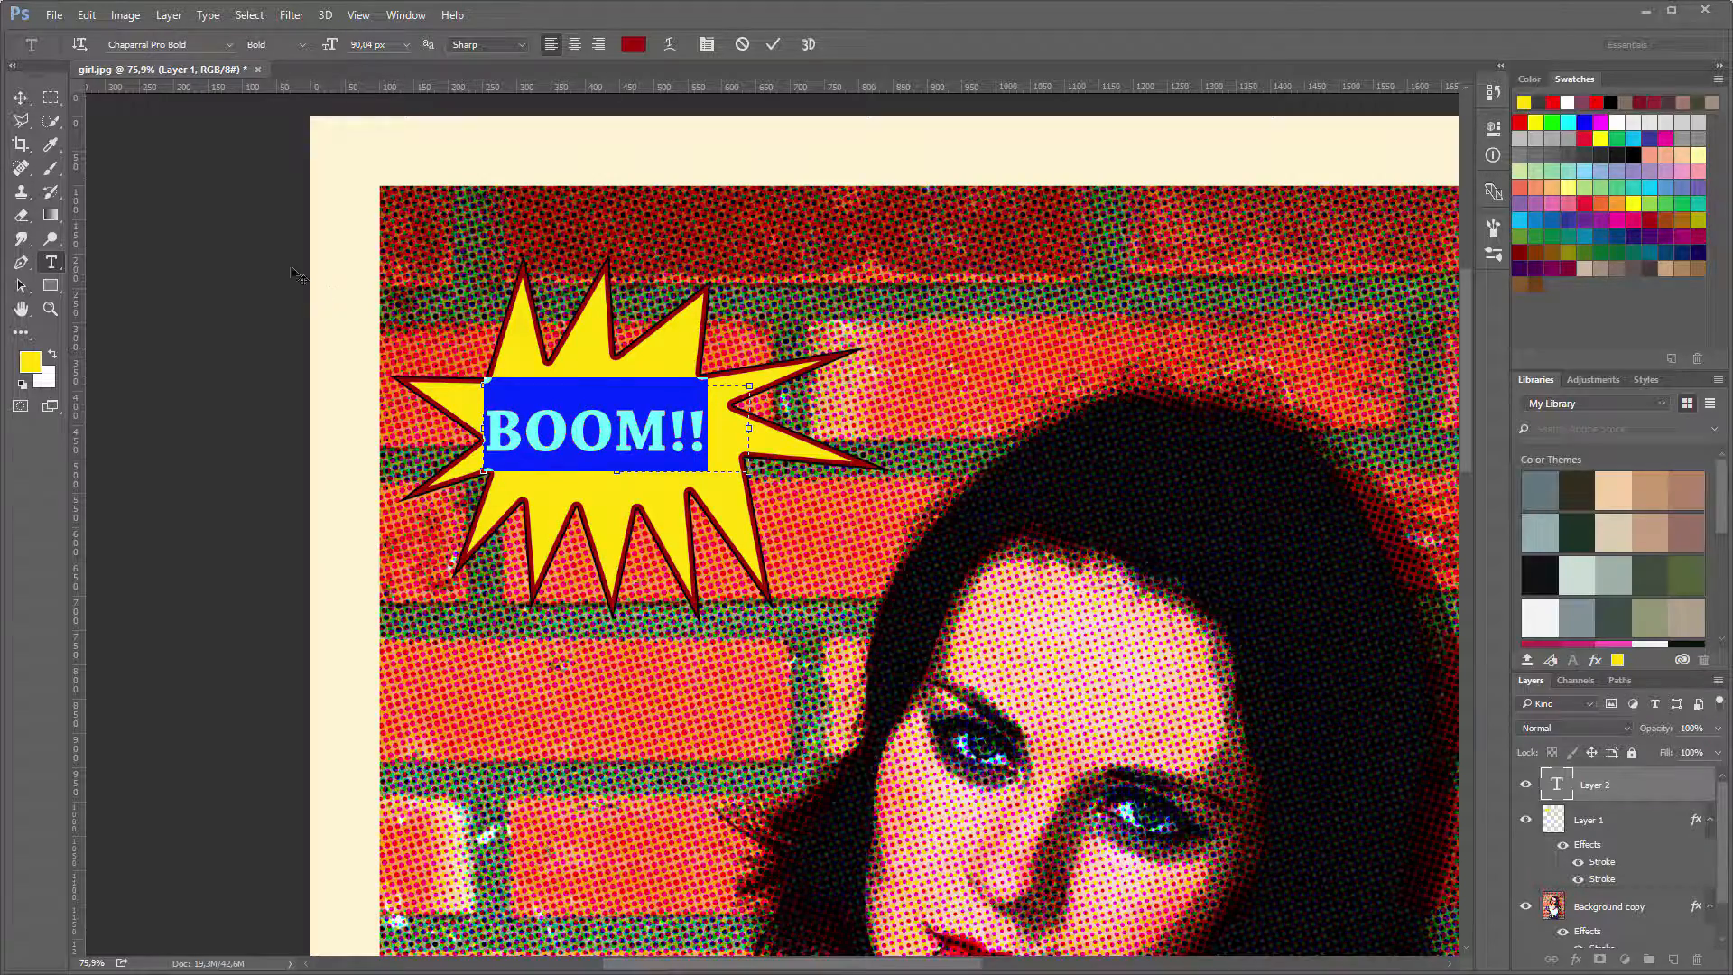
left_click(205, 43)
type("com")
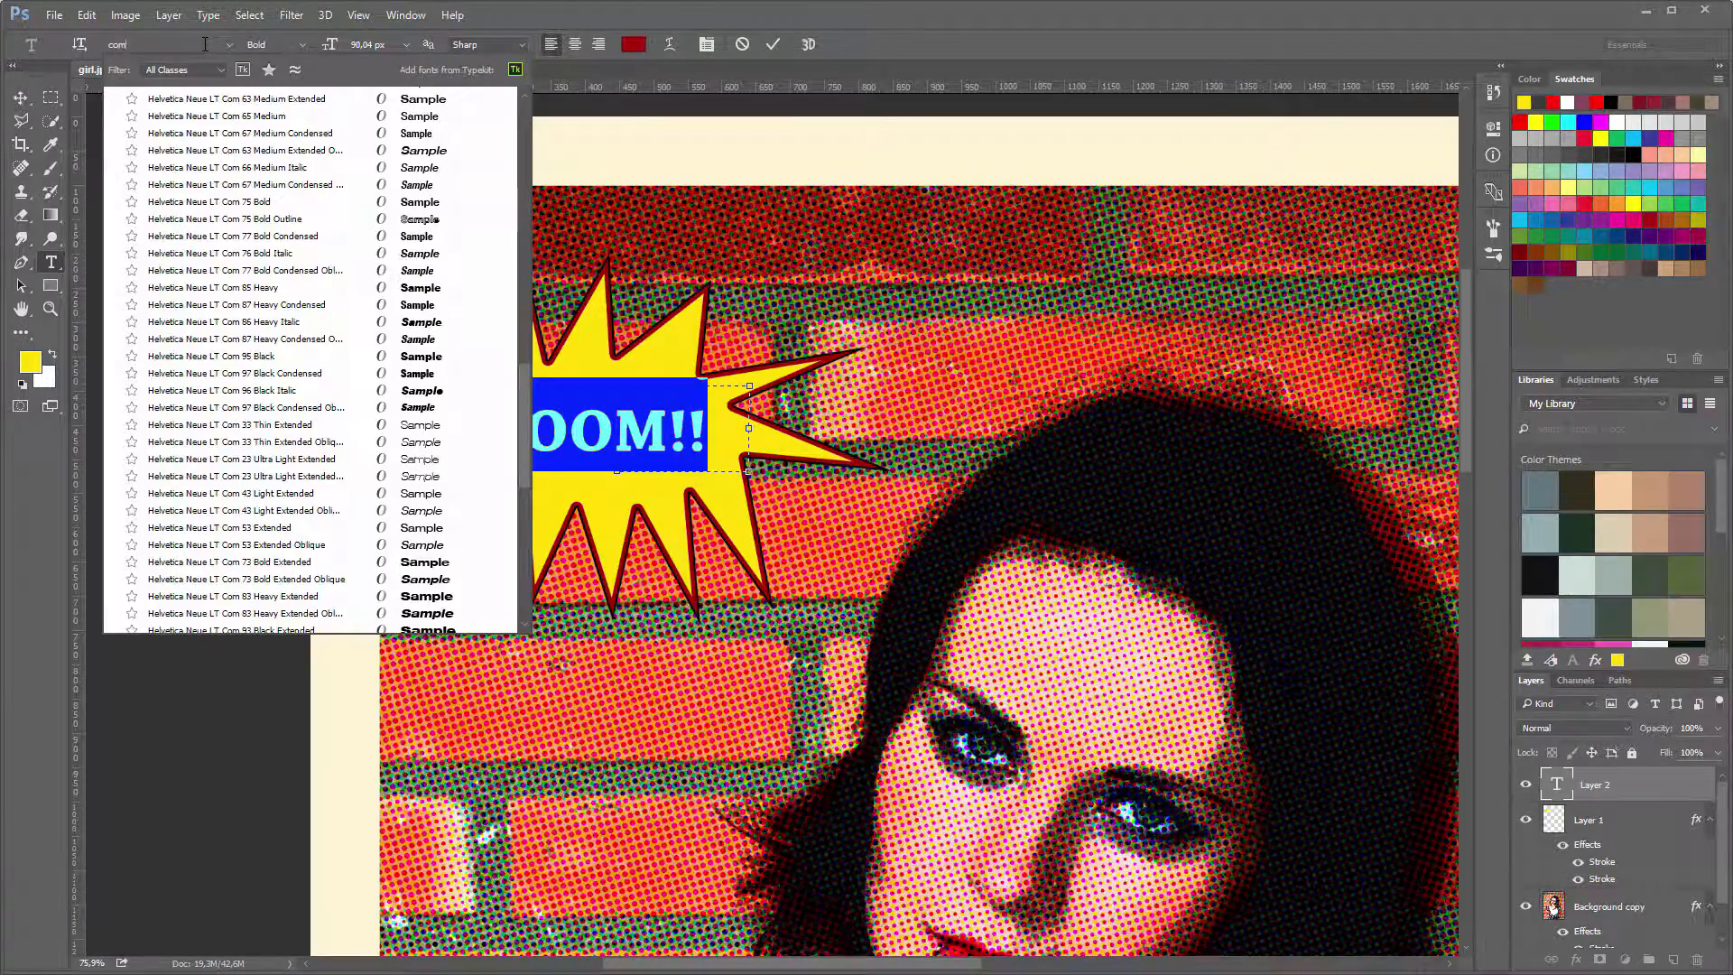
type("ic")
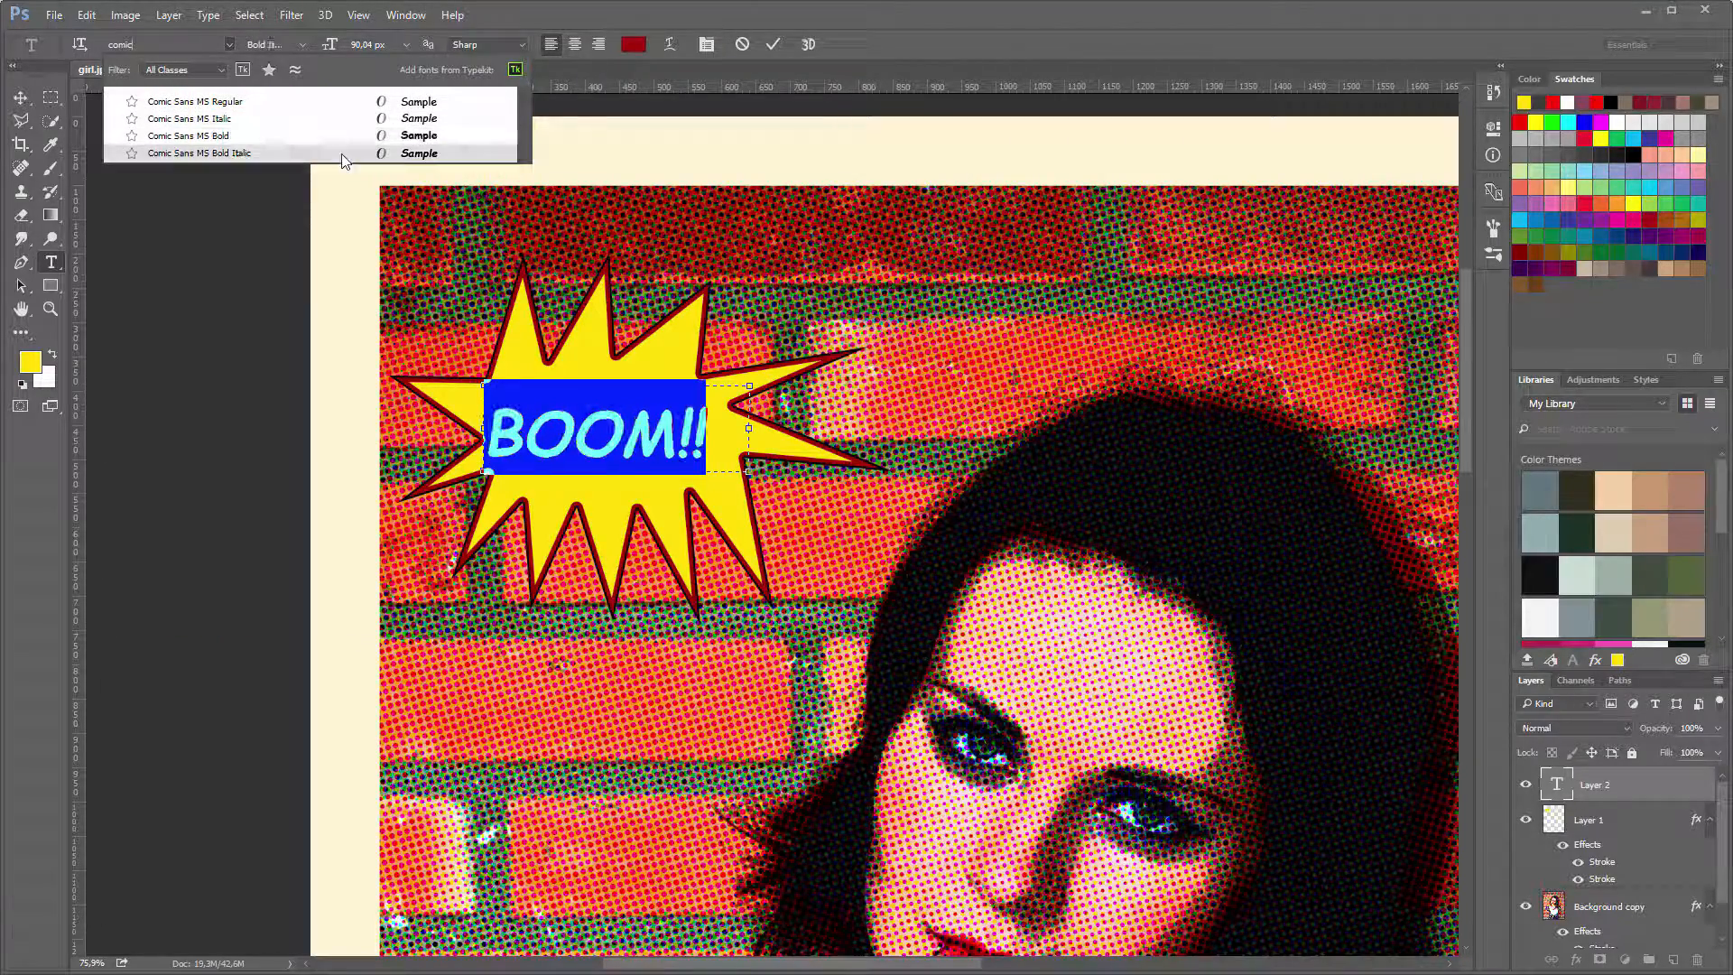
left_click(275, 155)
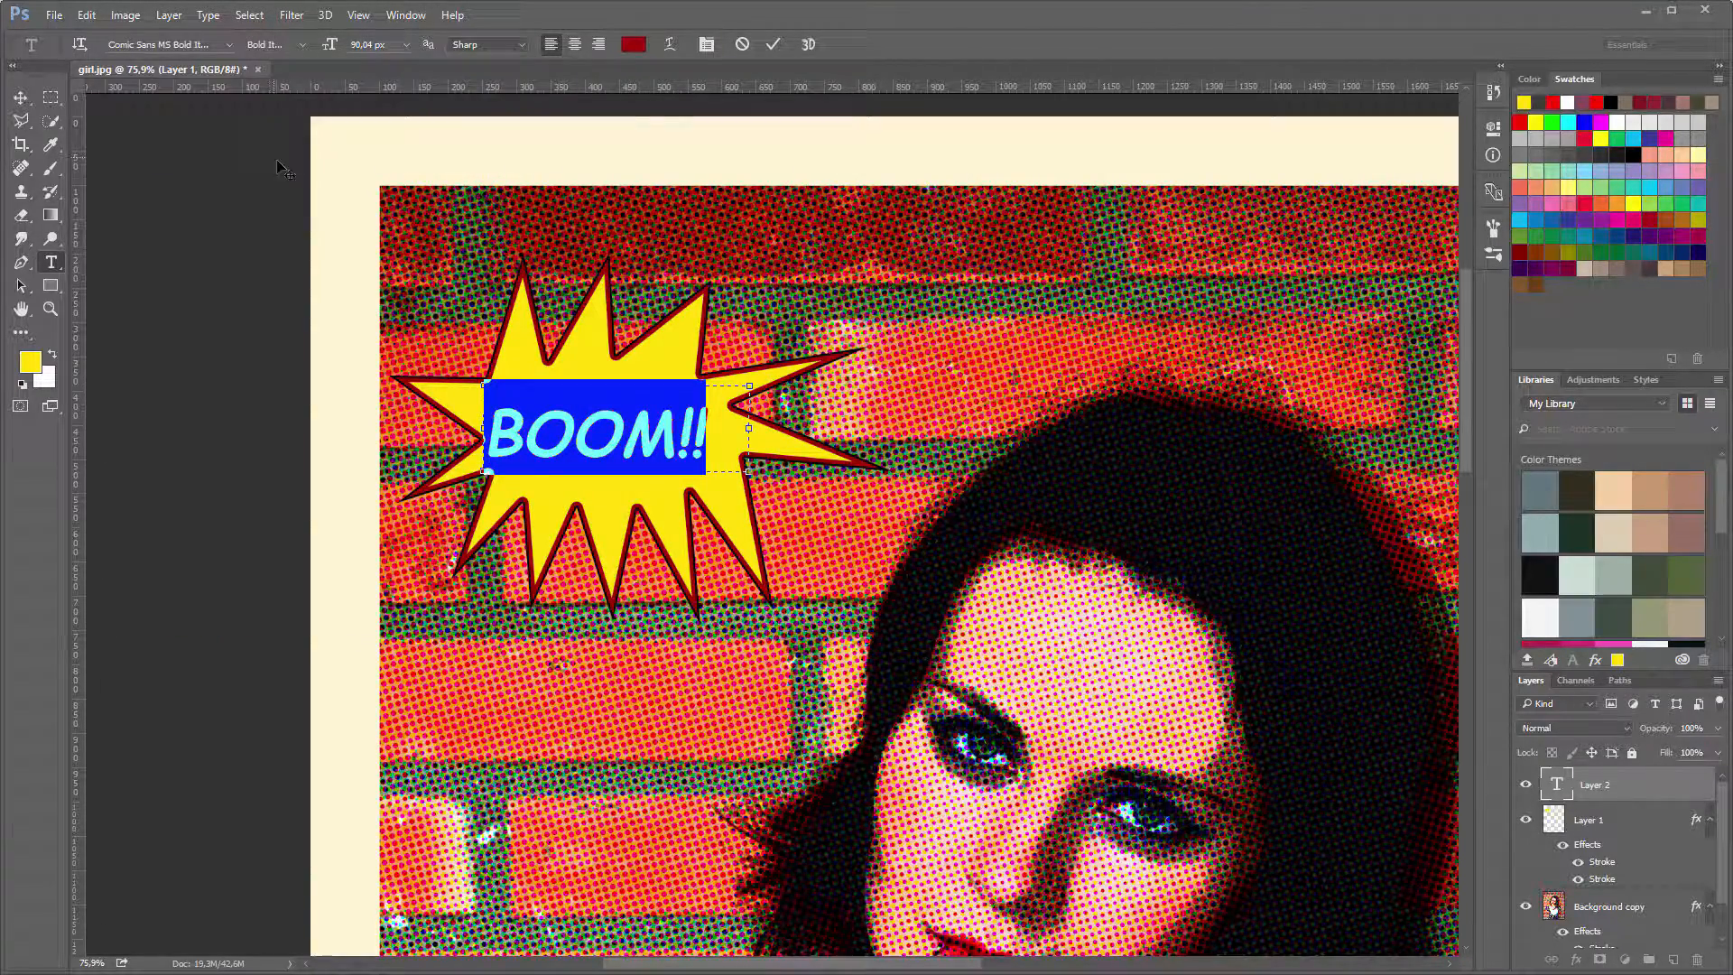
left_click(772, 44)
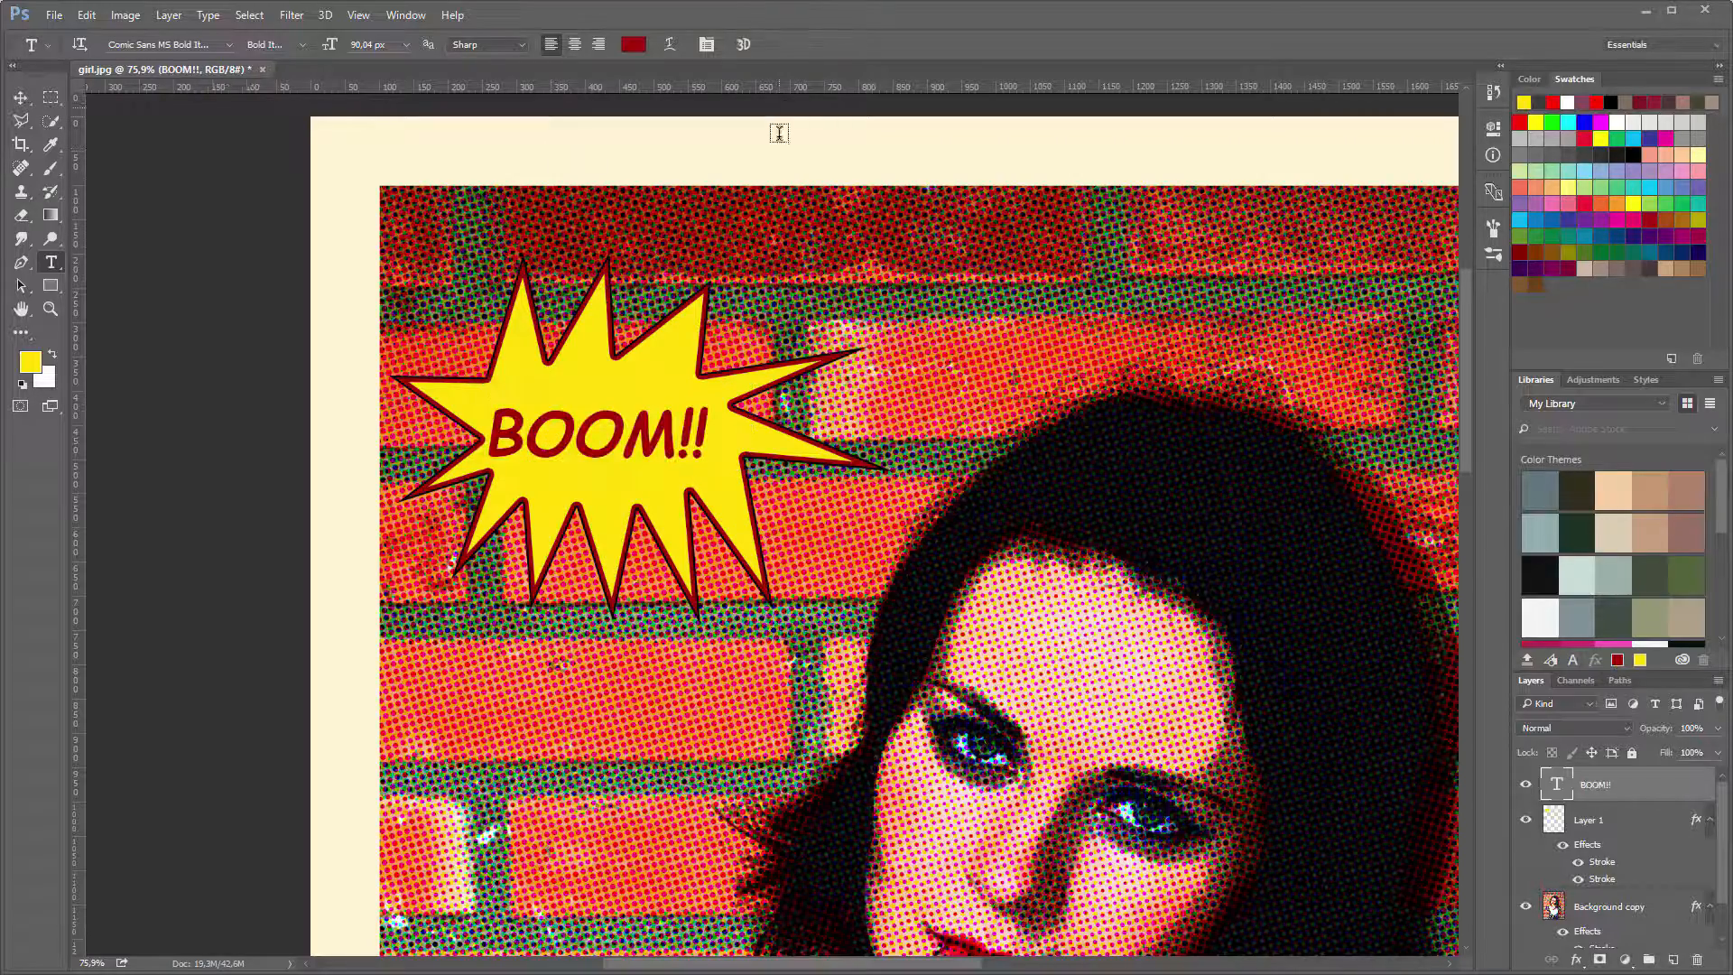
Rotate the BOOM!! text clockwise by about 10.6 degrees and center it inside the starburst
key("v")
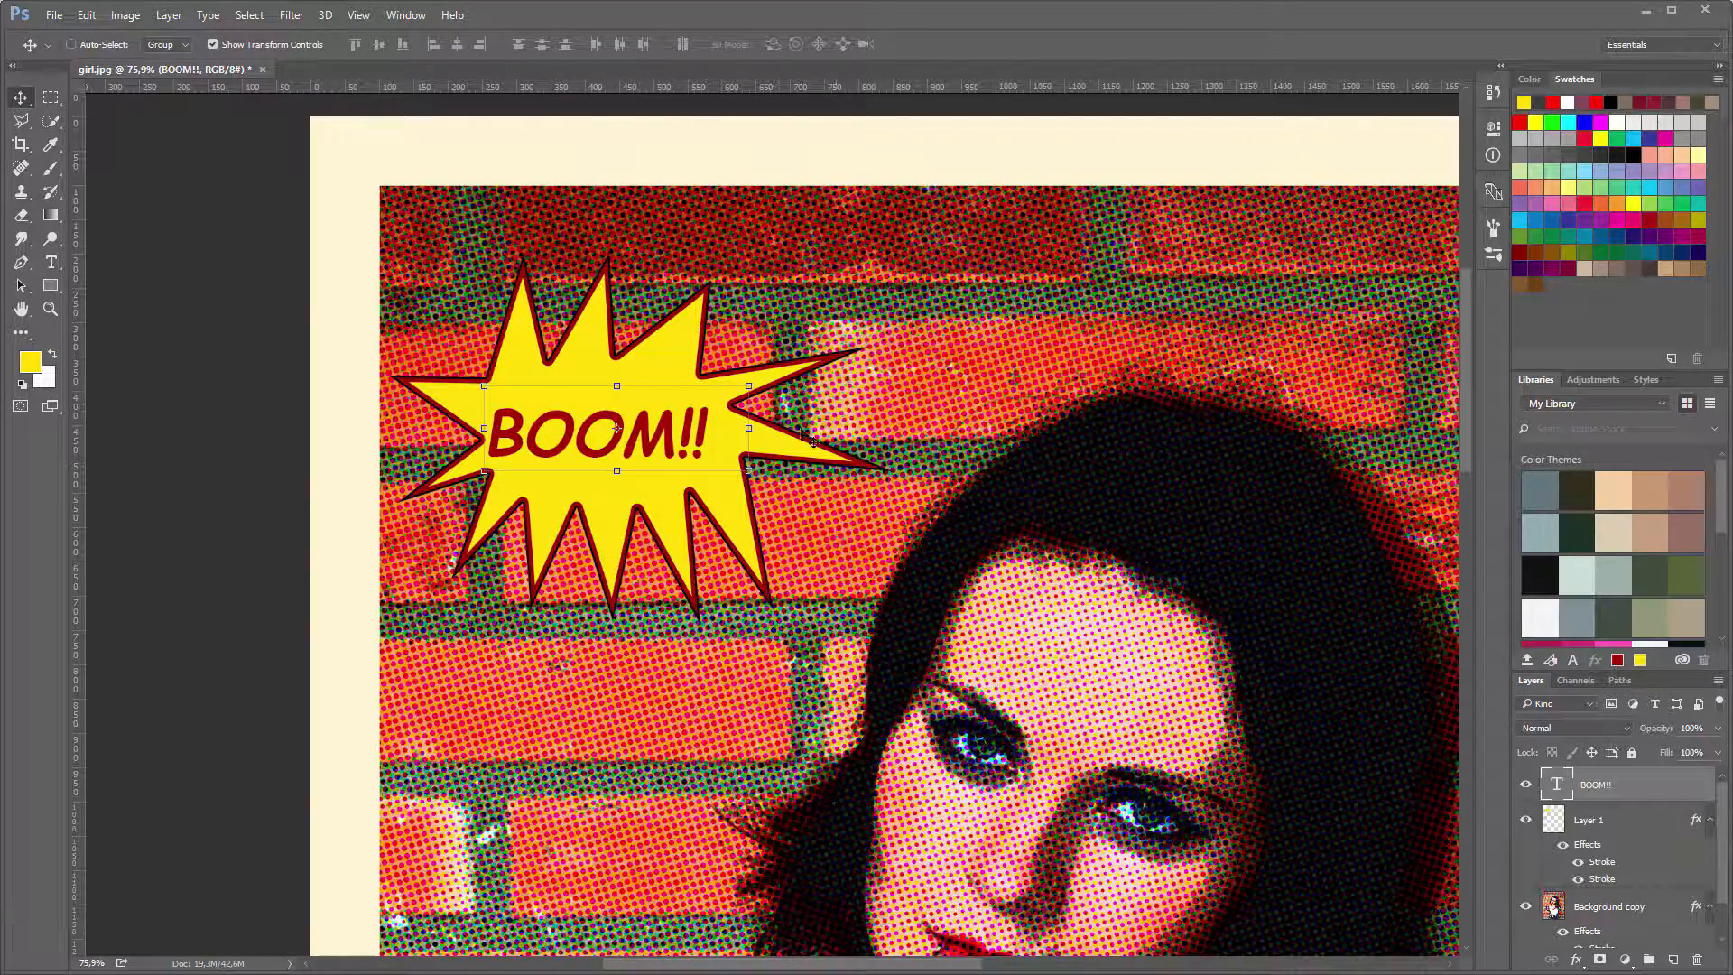
left_click_drag(761, 428, 678, 447)
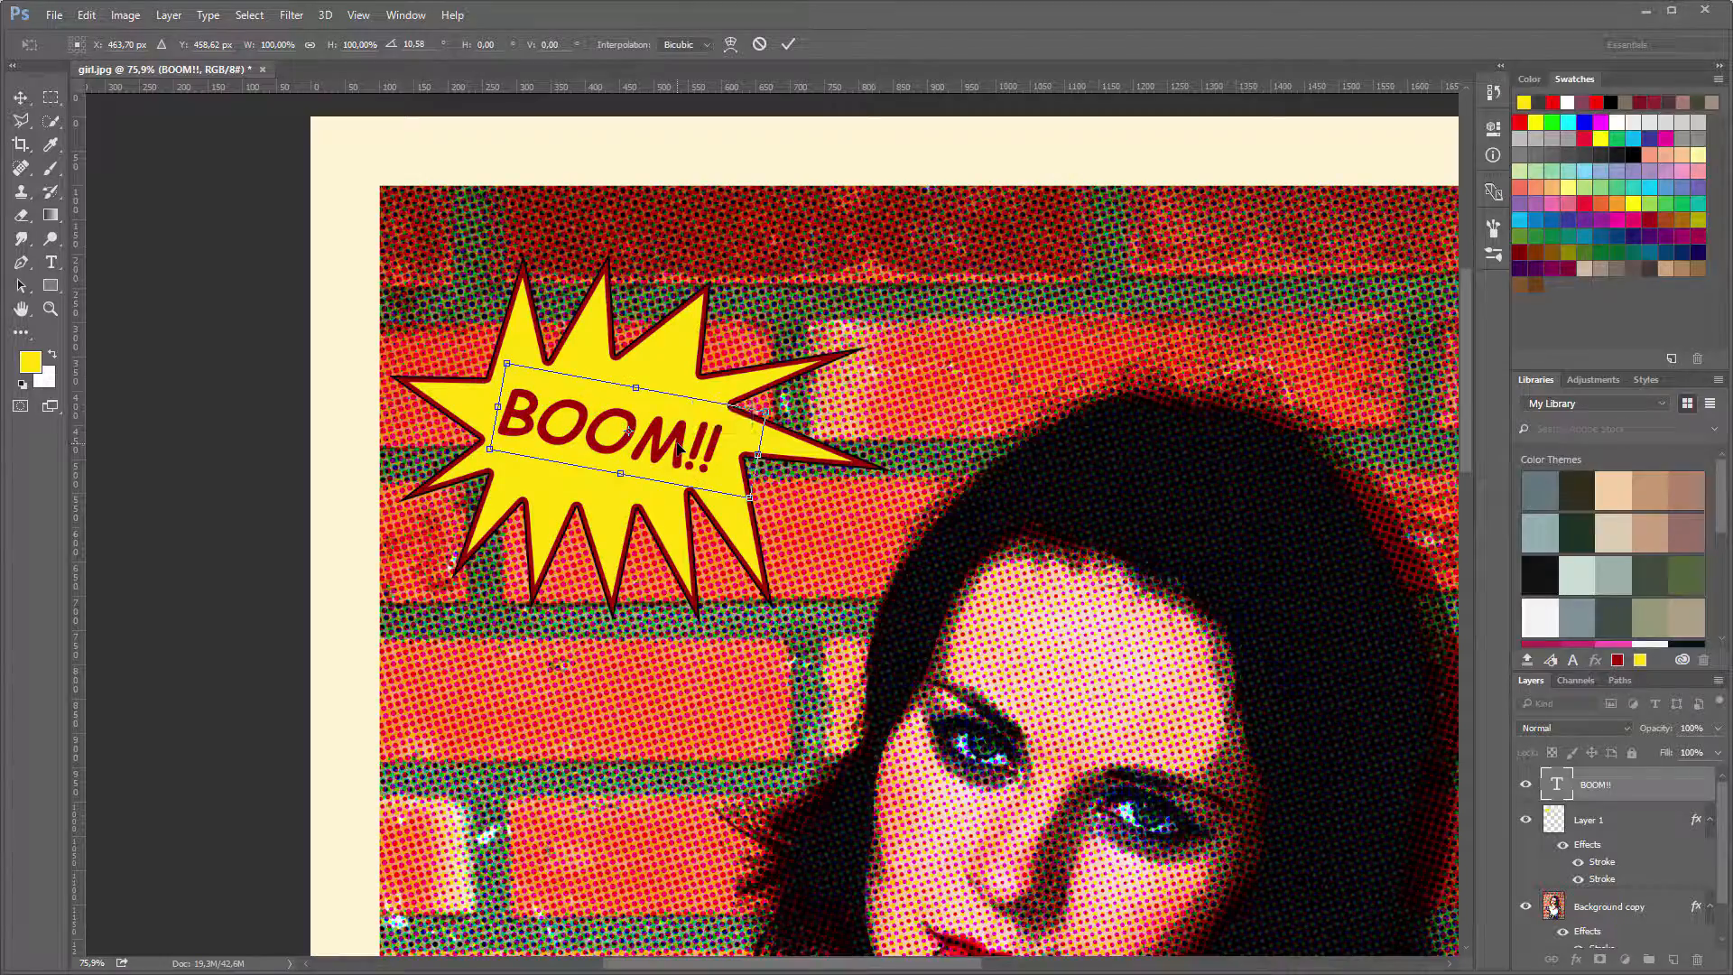
key("Return")
Select the Background copy layer and draw a wide, low rectangular marquee in the photo's lower-right corner, inside the cream border
left_click(1151, 547, "ctrl")
scroll(936, 636, "down", 8)
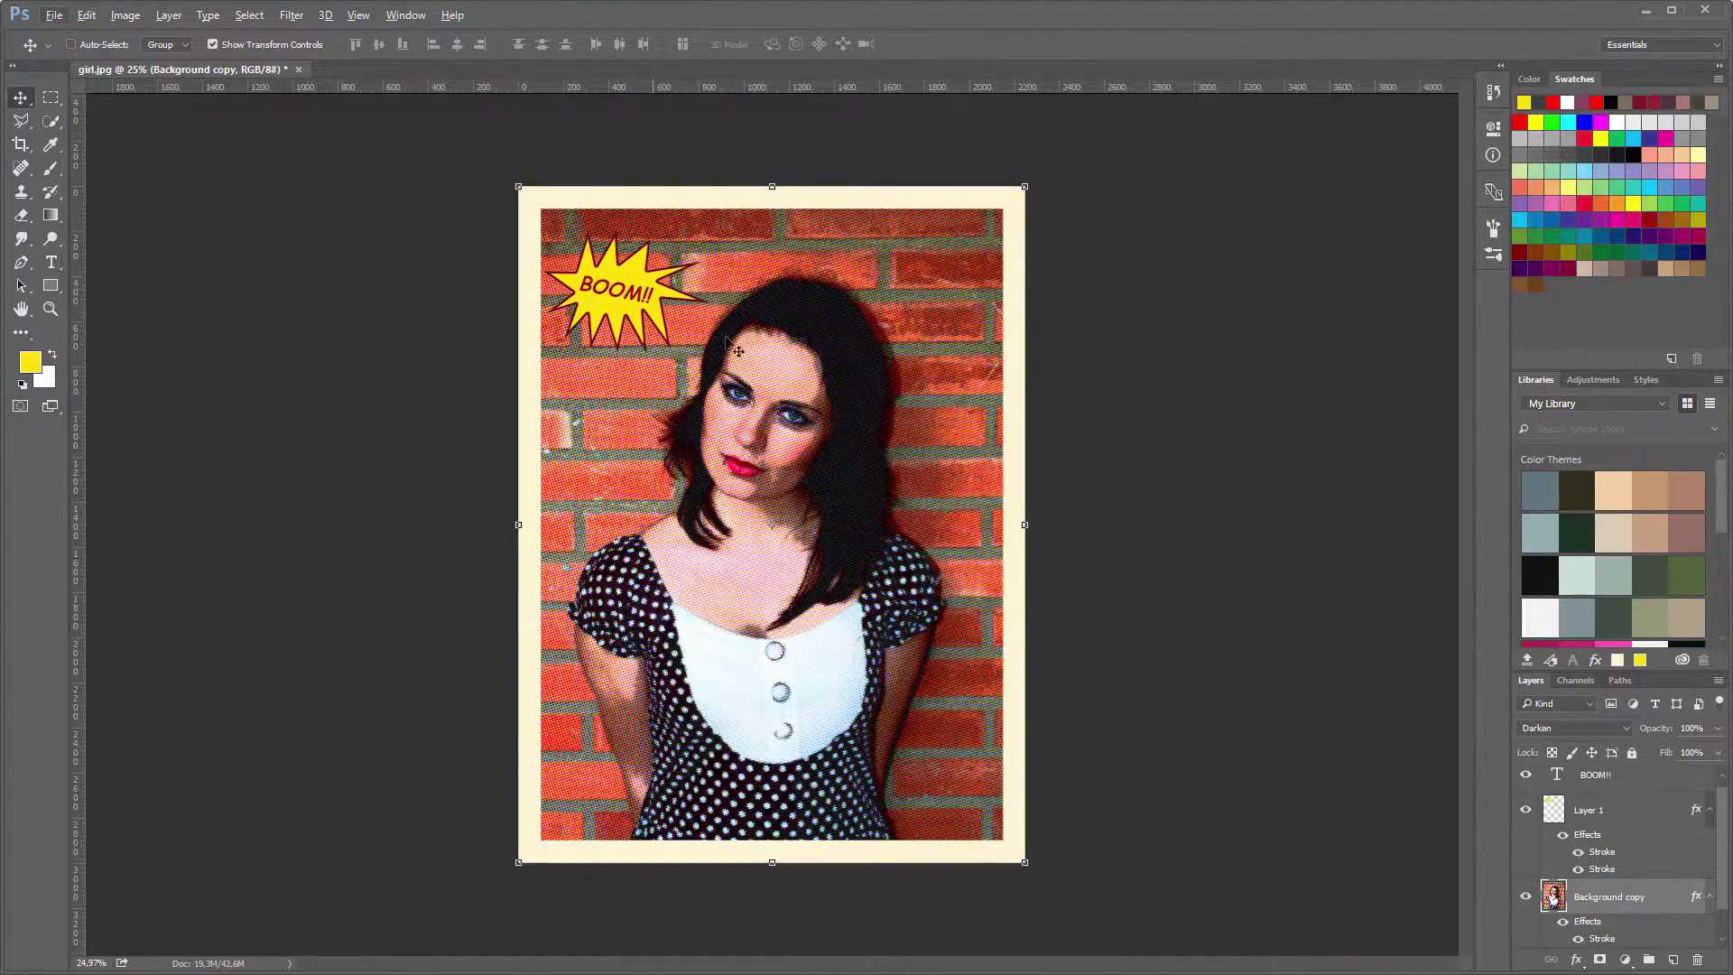
scroll(993, 841, "up", 6)
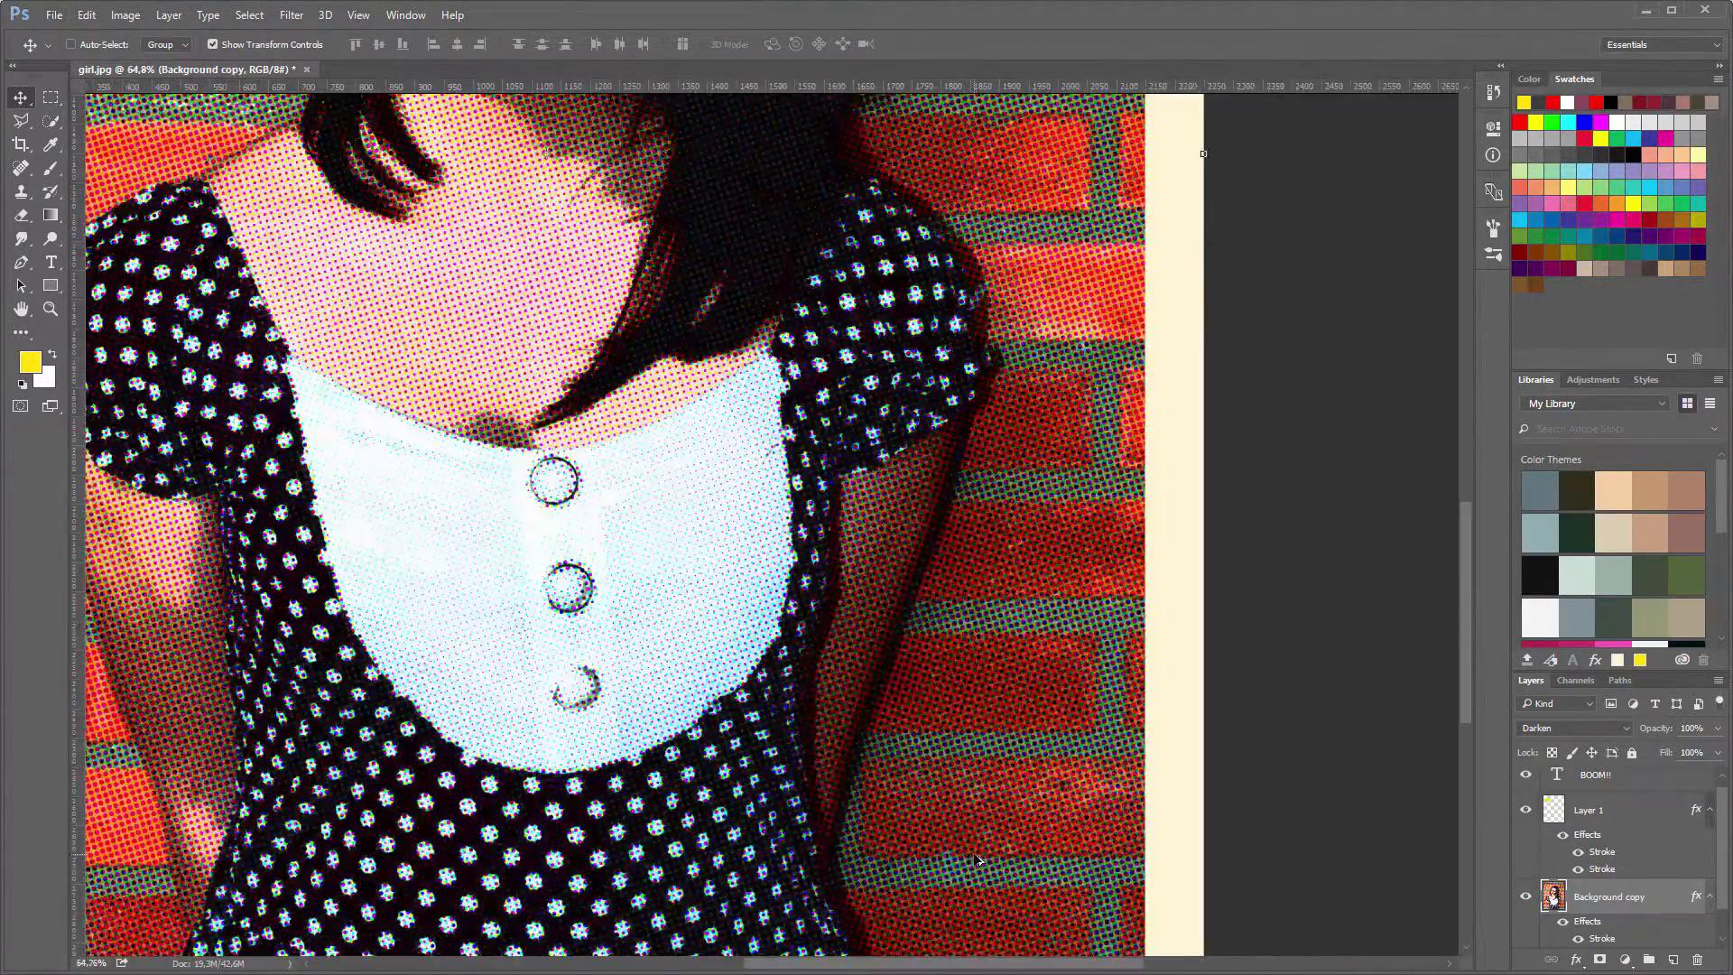
scroll(1074, 478, "up", 1)
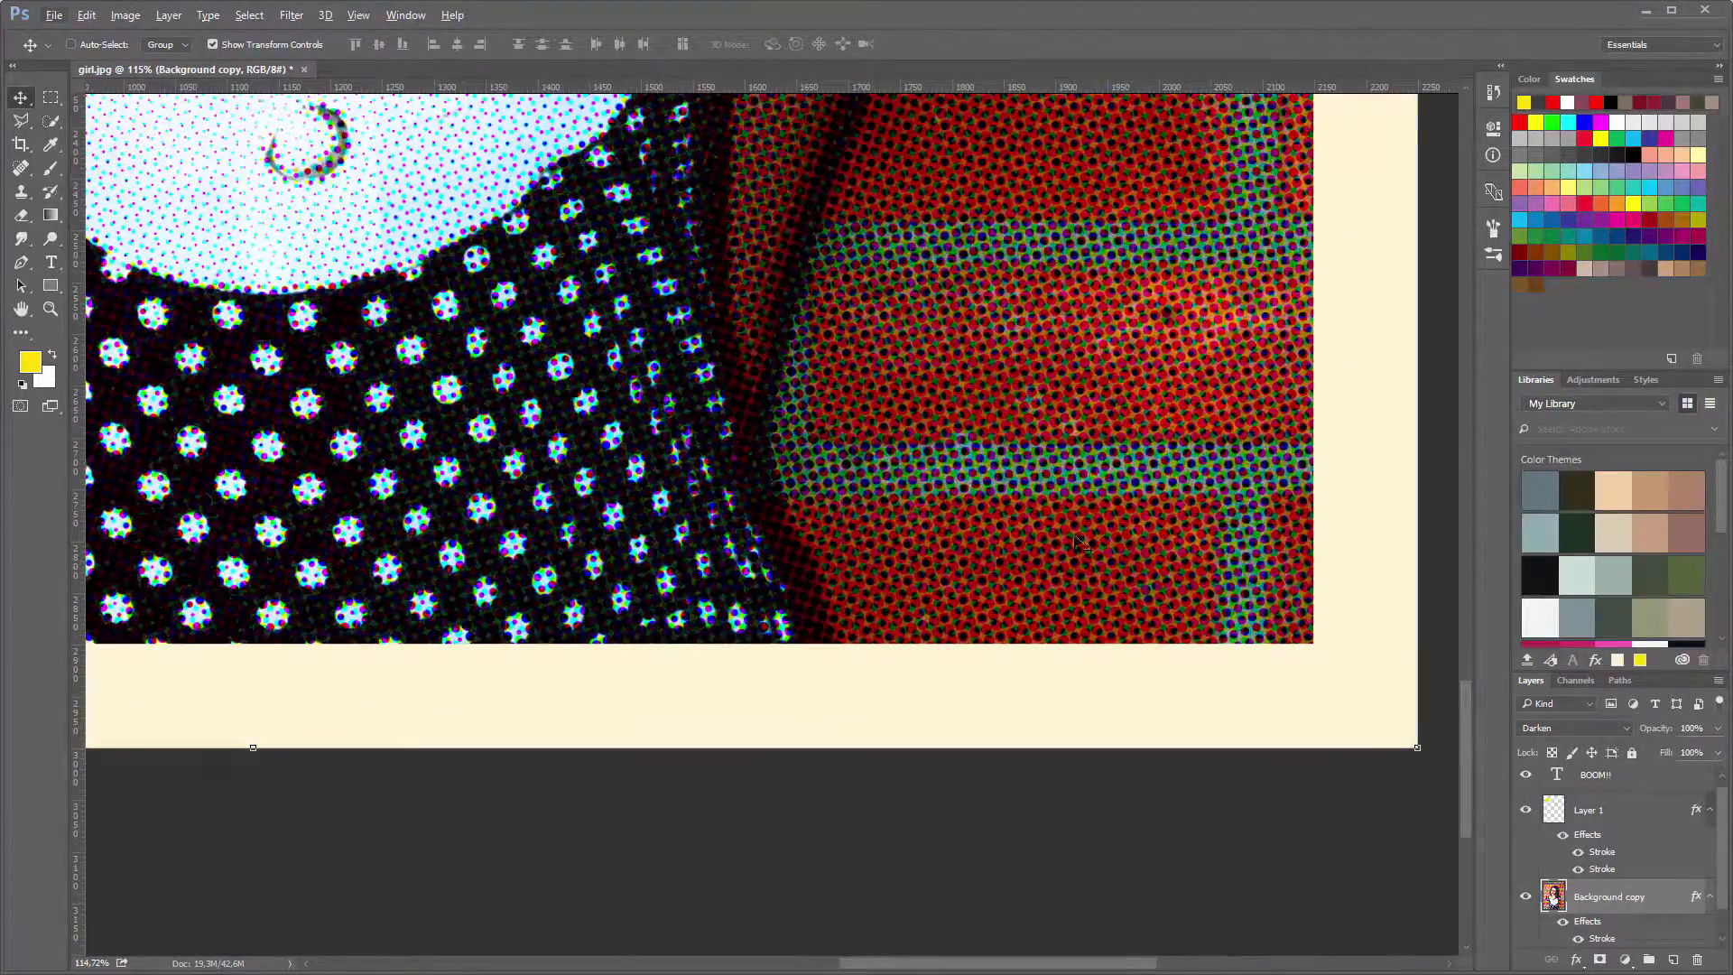
left_click(55, 98)
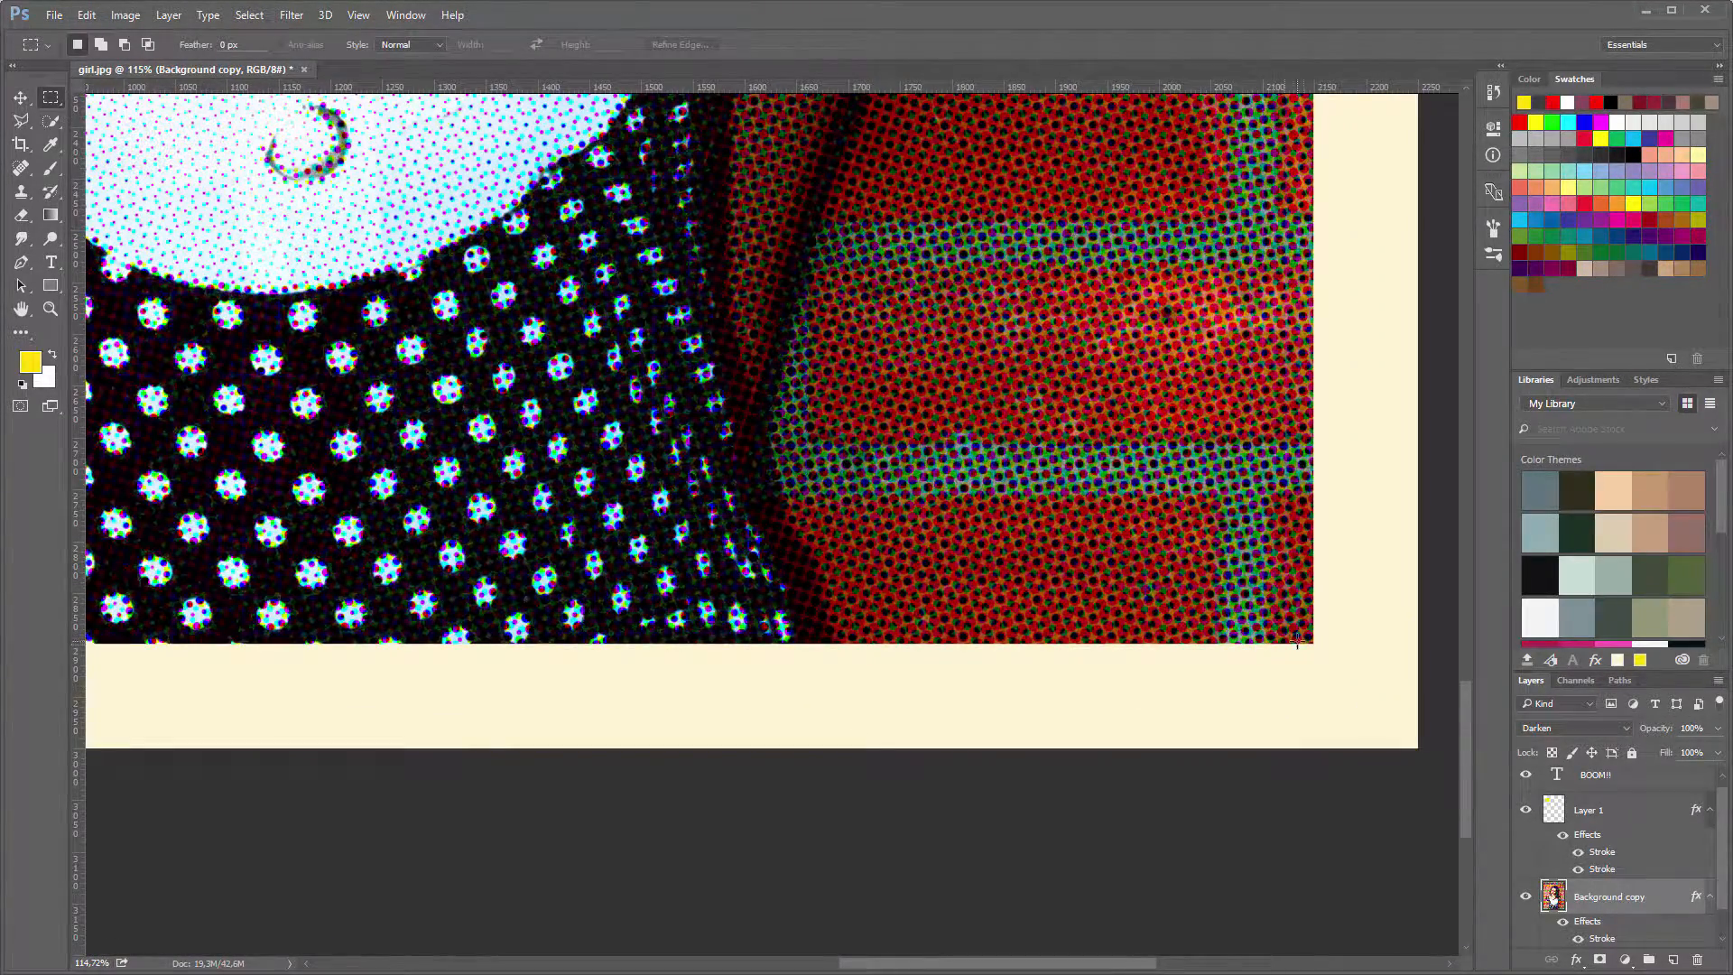
left_click_drag(1311, 642, 500, 541)
Trim the rectangular selection so its edges align exactly with the photo's lower-right corner along the cream border
scroll(907, 607, "up", 10)
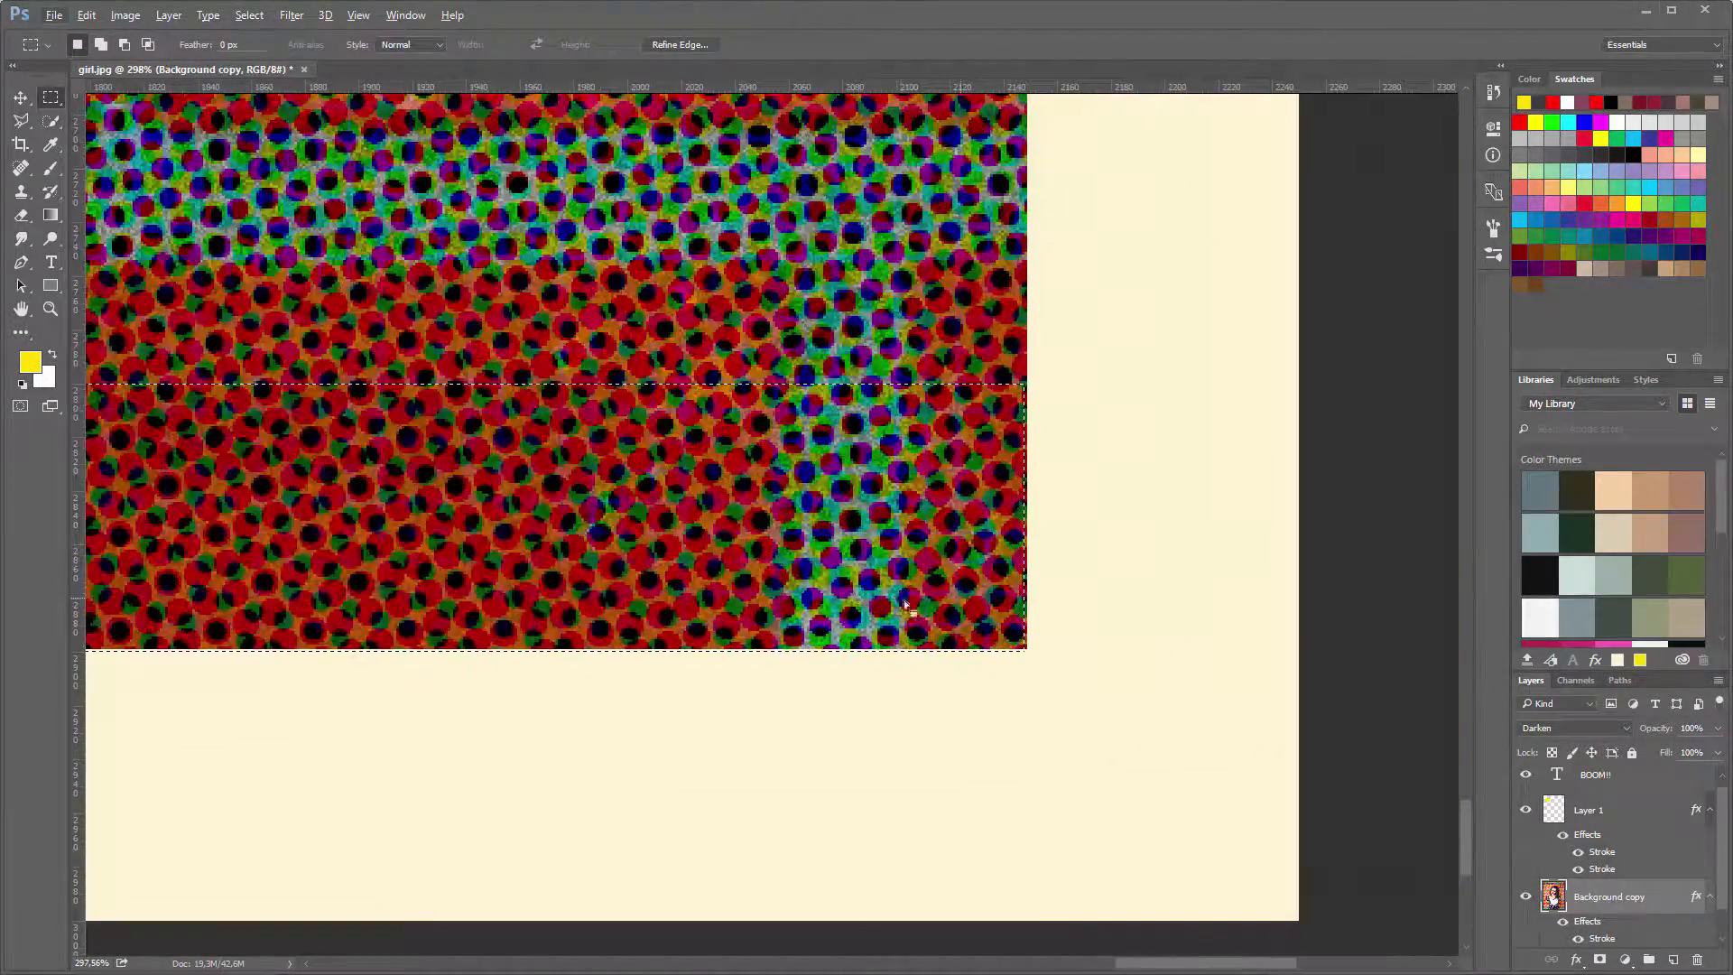
scroll(907, 606, "up", 5)
left_click_drag(1002, 647, 1015, 650)
scroll(846, 606, "down", 10)
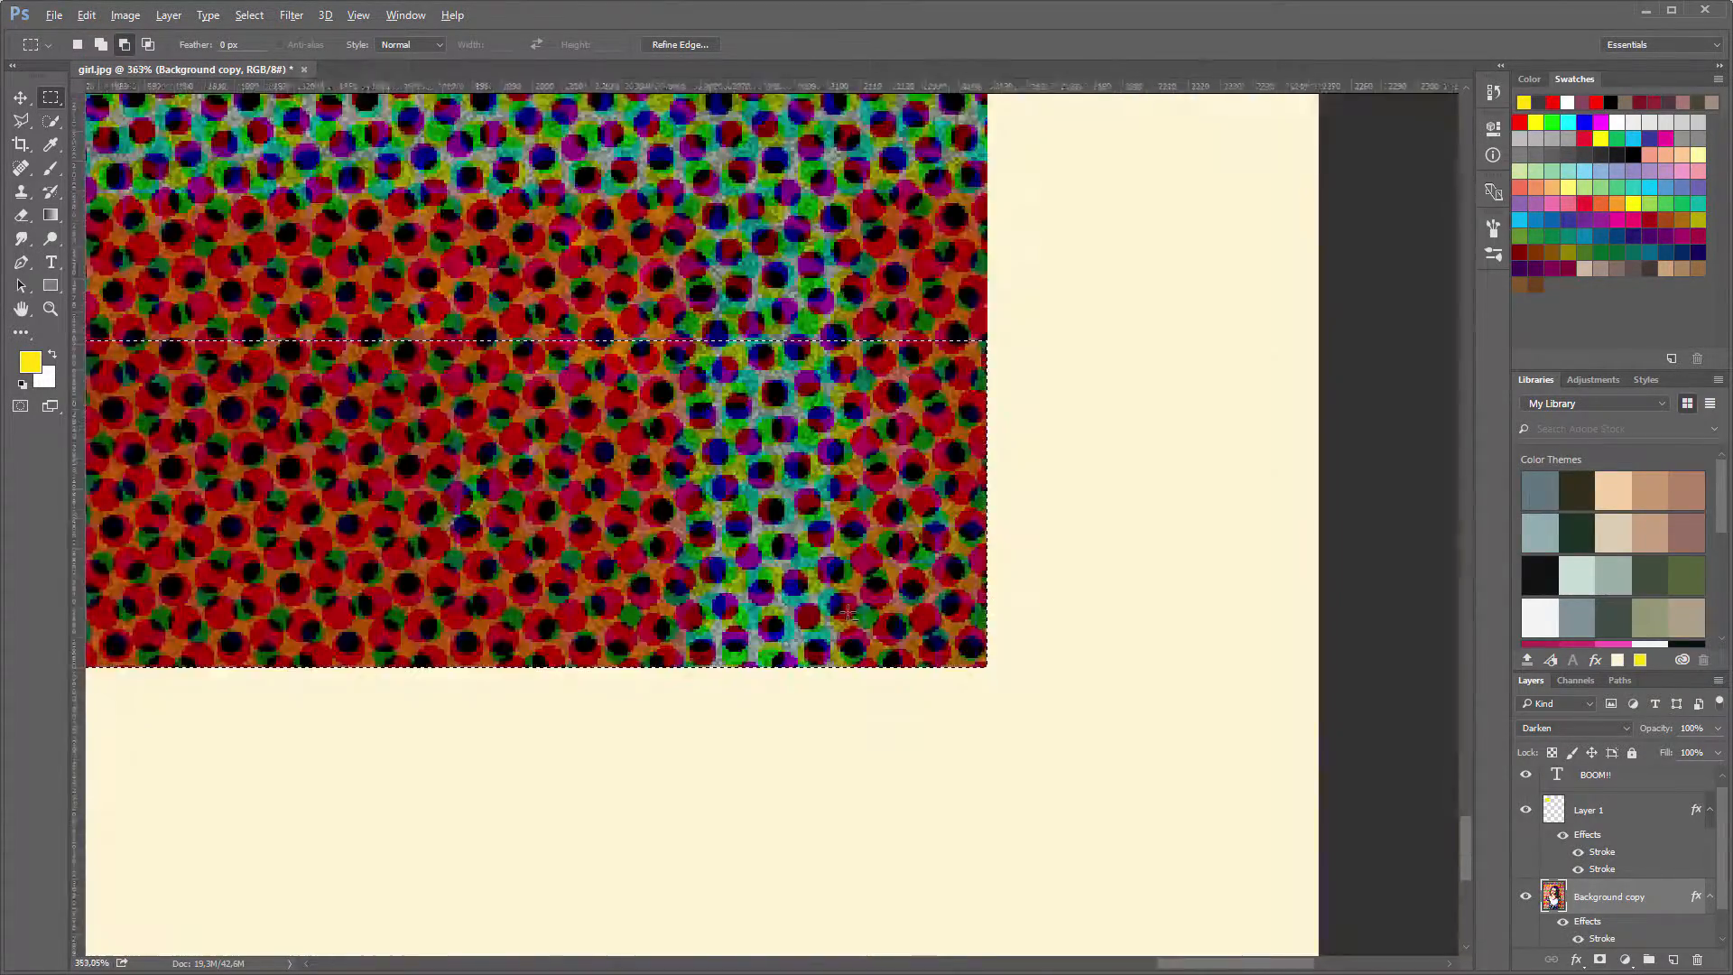
left_click_drag(584, 584, 1176, 595)
scroll(1176, 595, "down", 5)
Fill the rectangular selection with yellow on a new layer above Background copy, and deselect it
left_click(50, 170)
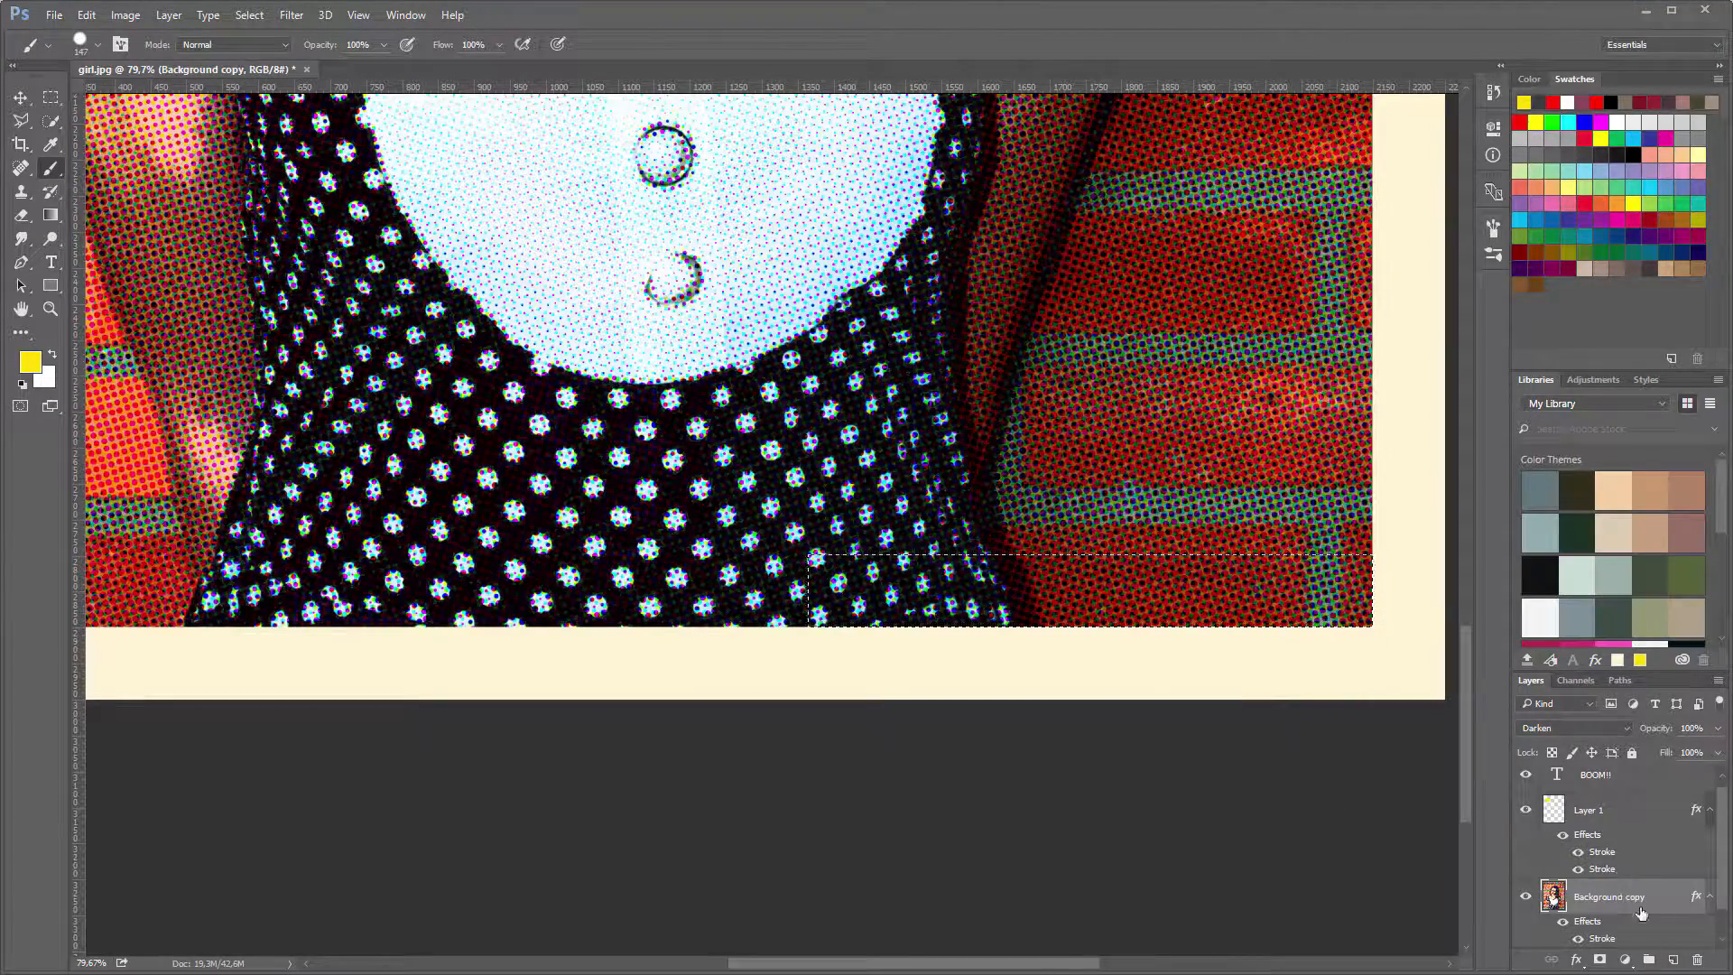
left_click(1673, 961)
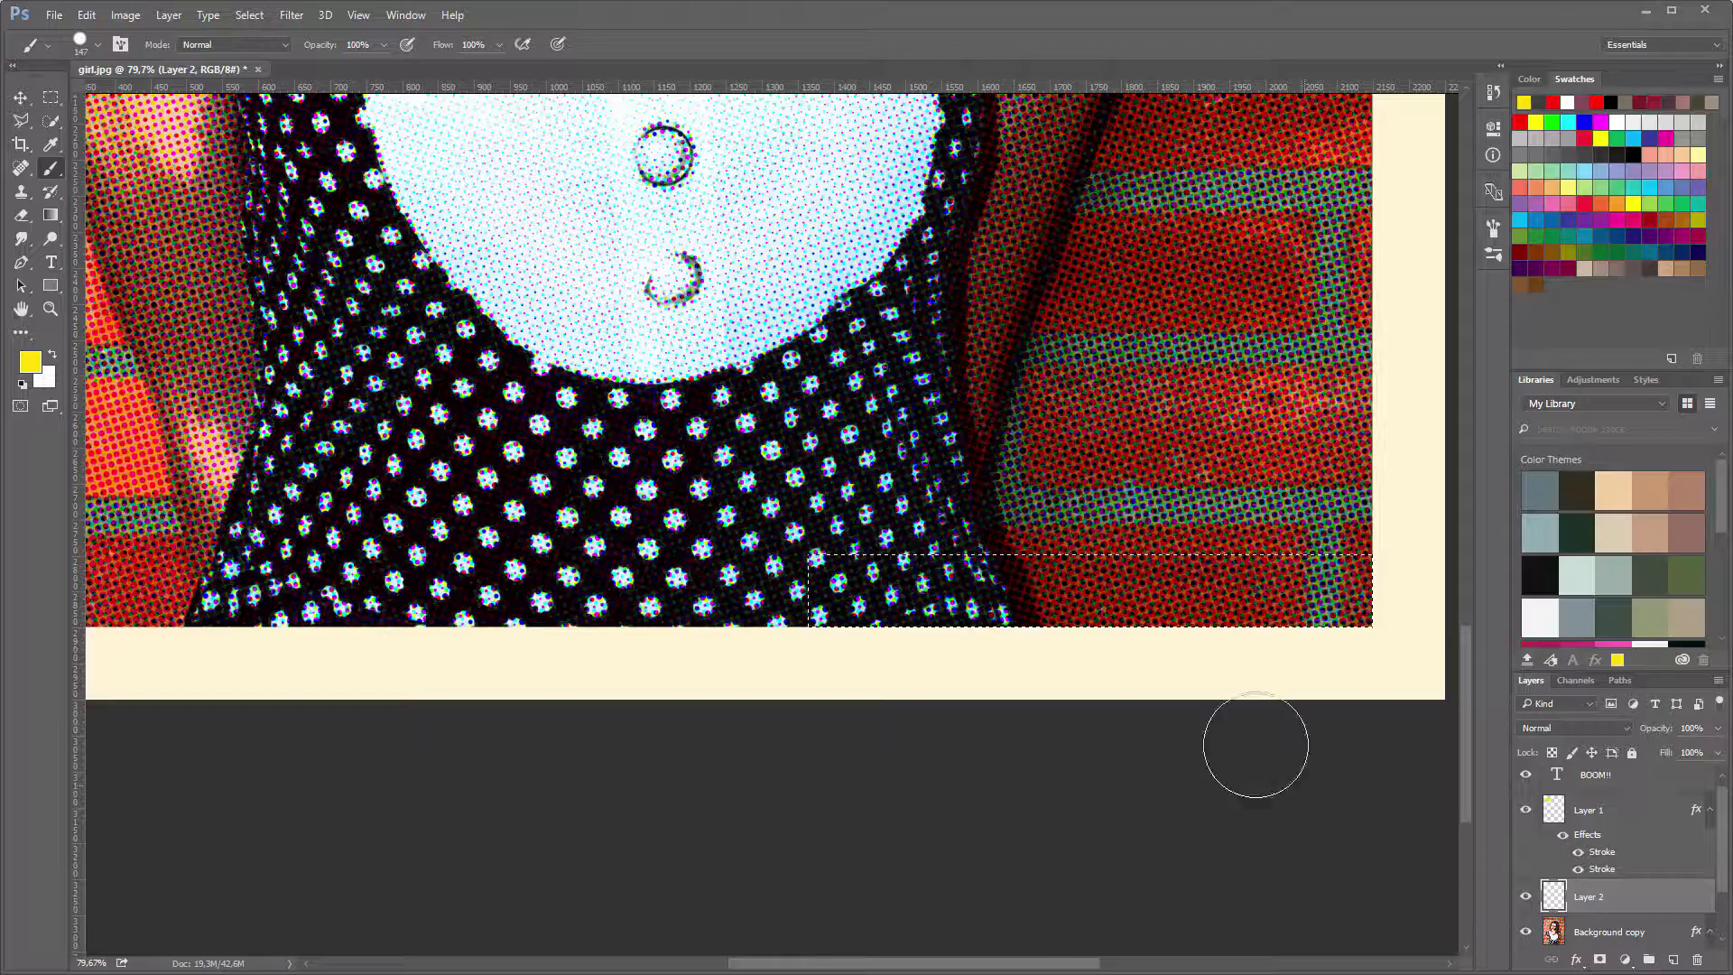
key("alt+BackSpace")
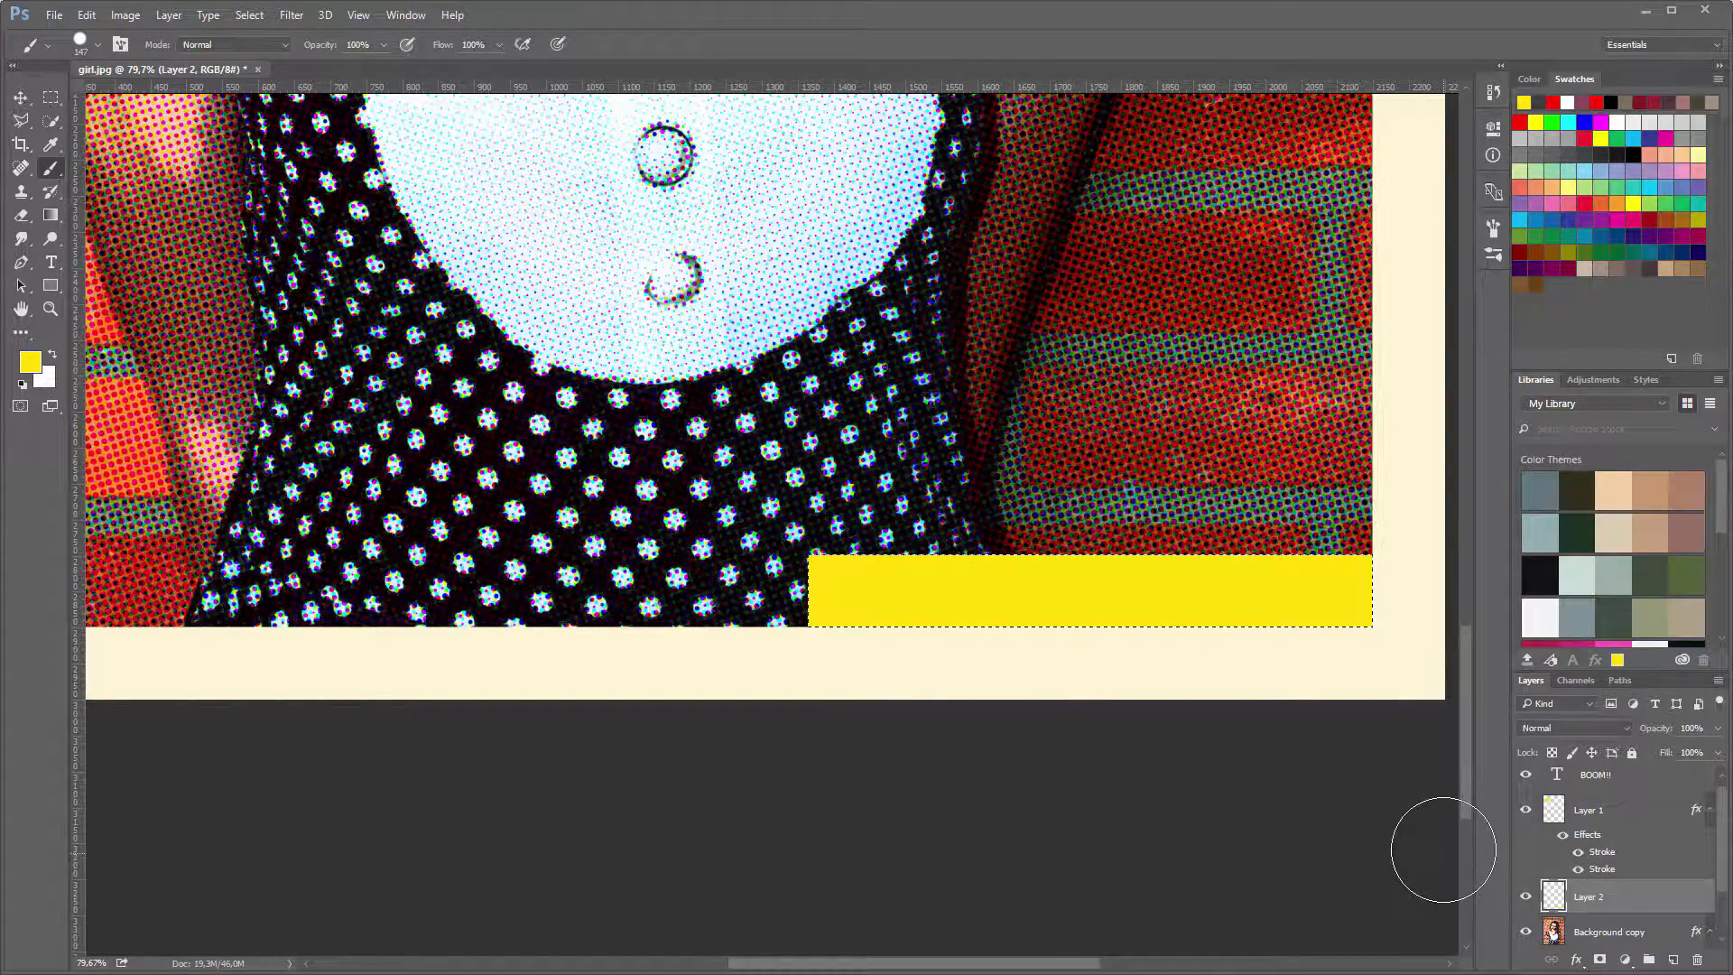
key("ctrl+d")
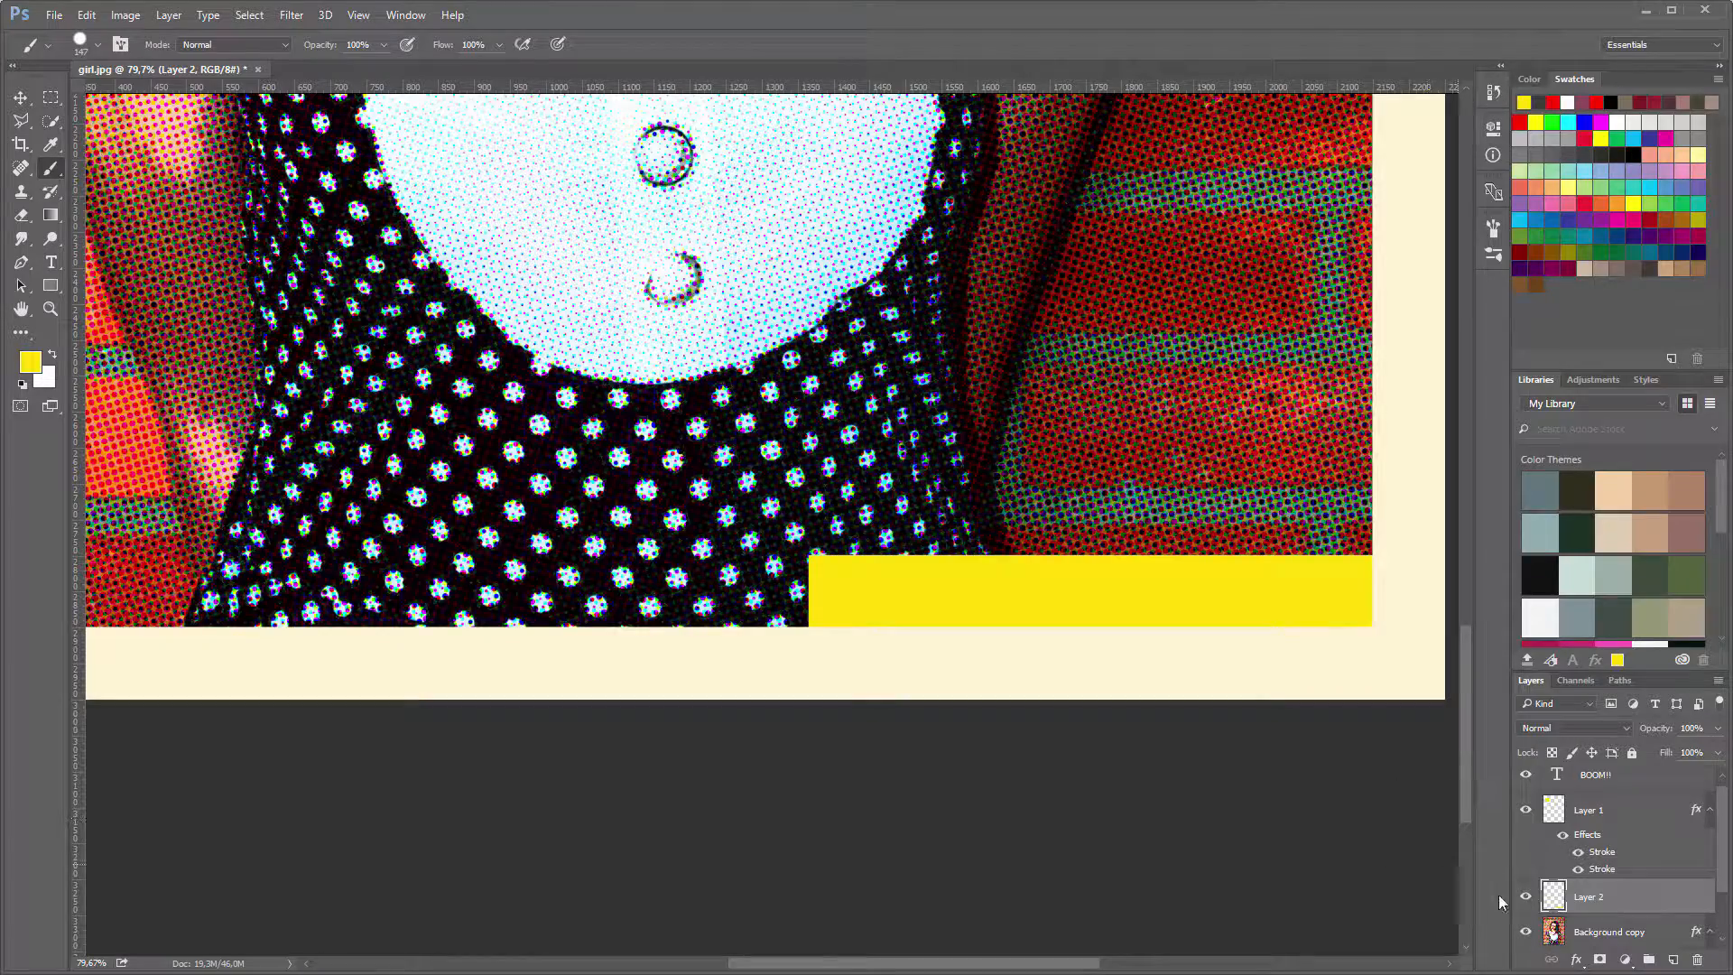
Give the yellow caption box a black 5 px Stroke layer style positioned inside
left_click(1575, 962)
left_click(1611, 789)
left_click_drag(1316, 235, 549, 206)
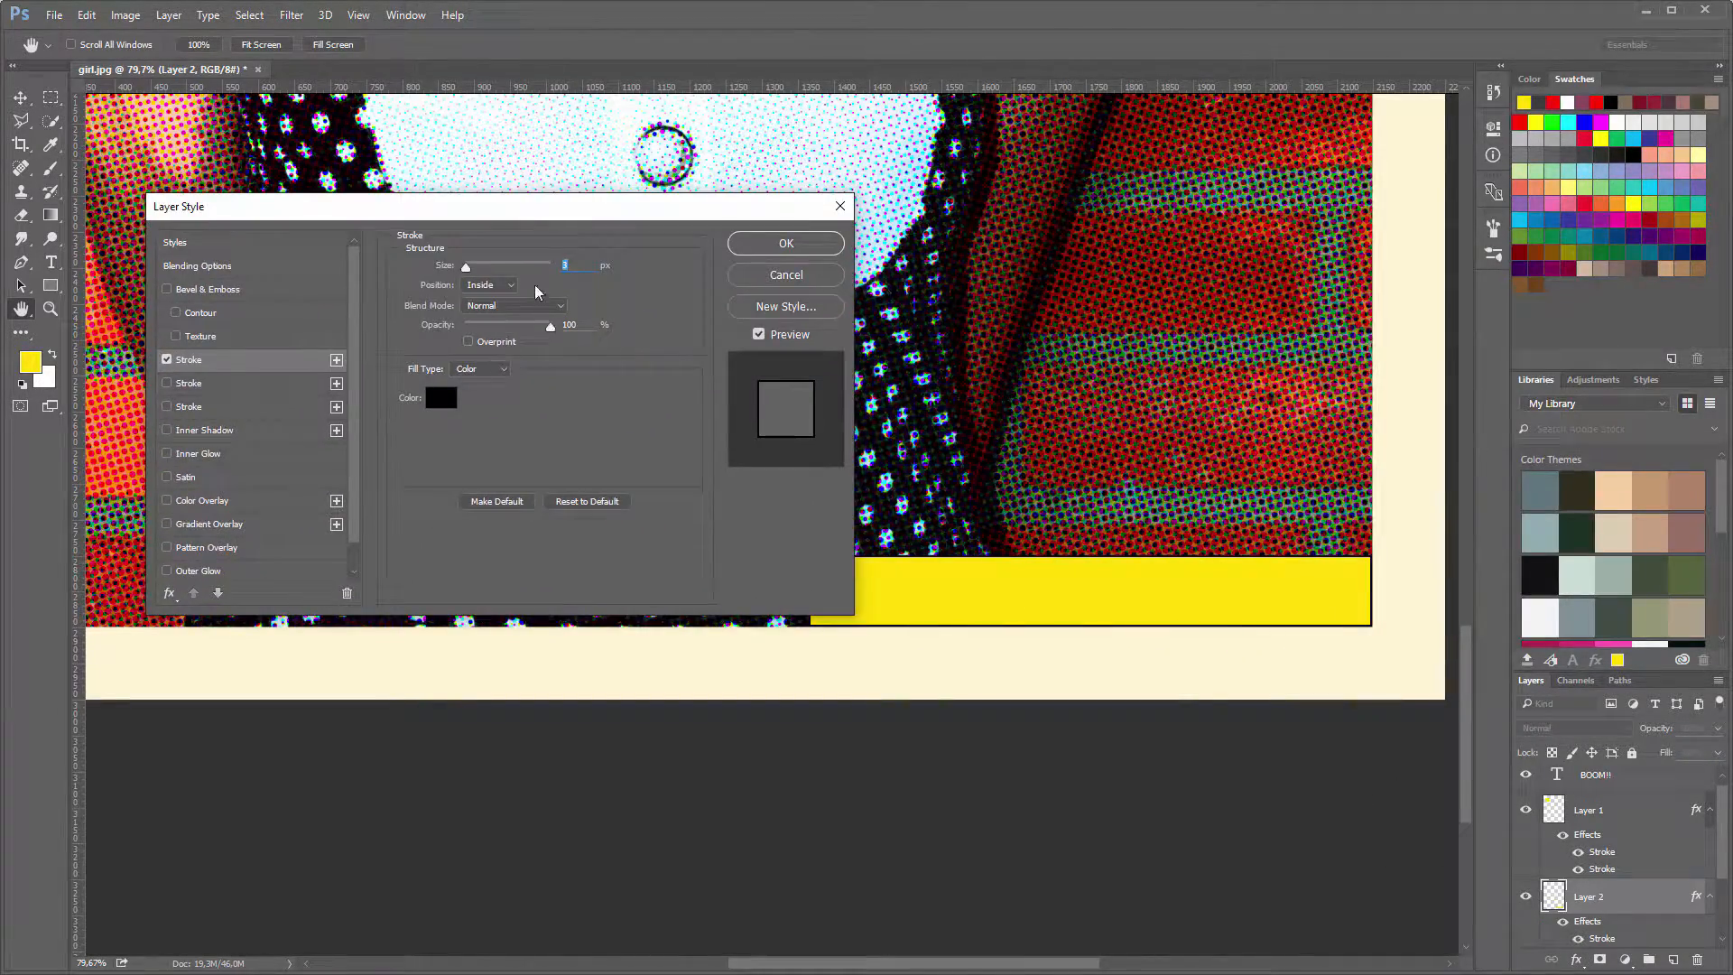
type("5")
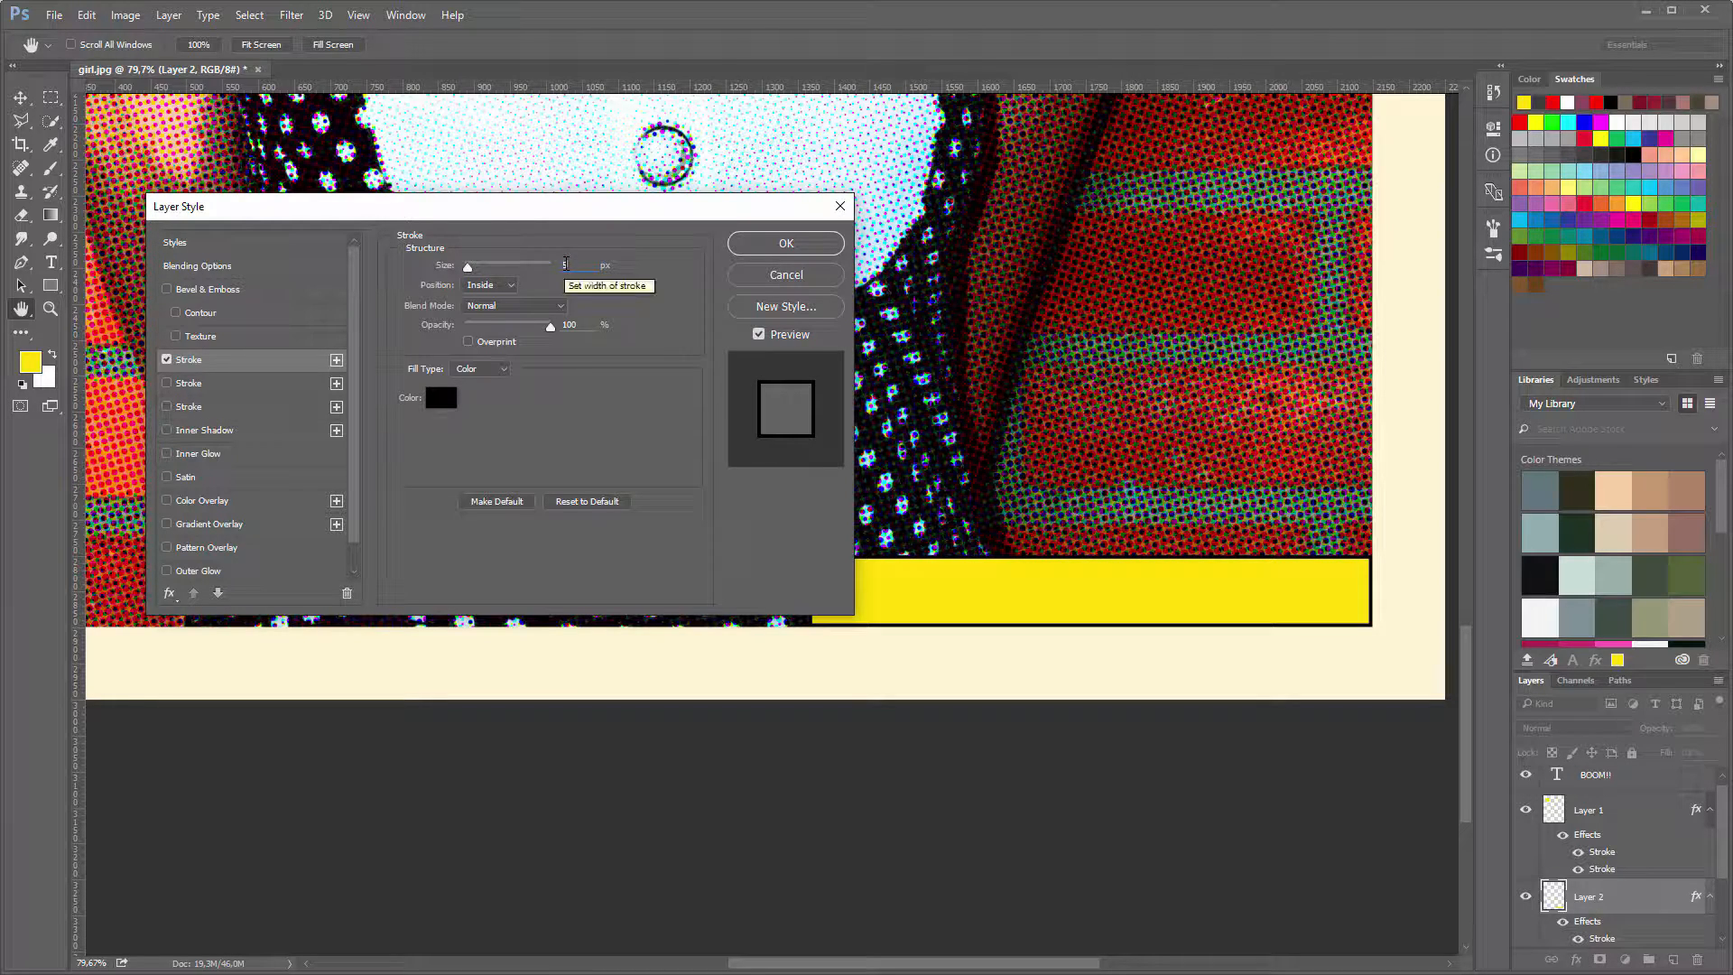
left_click(786, 244)
Create a paragraph text box inside the yellow caption box and enter TO BE CONTINUED! in capitals
key("t")
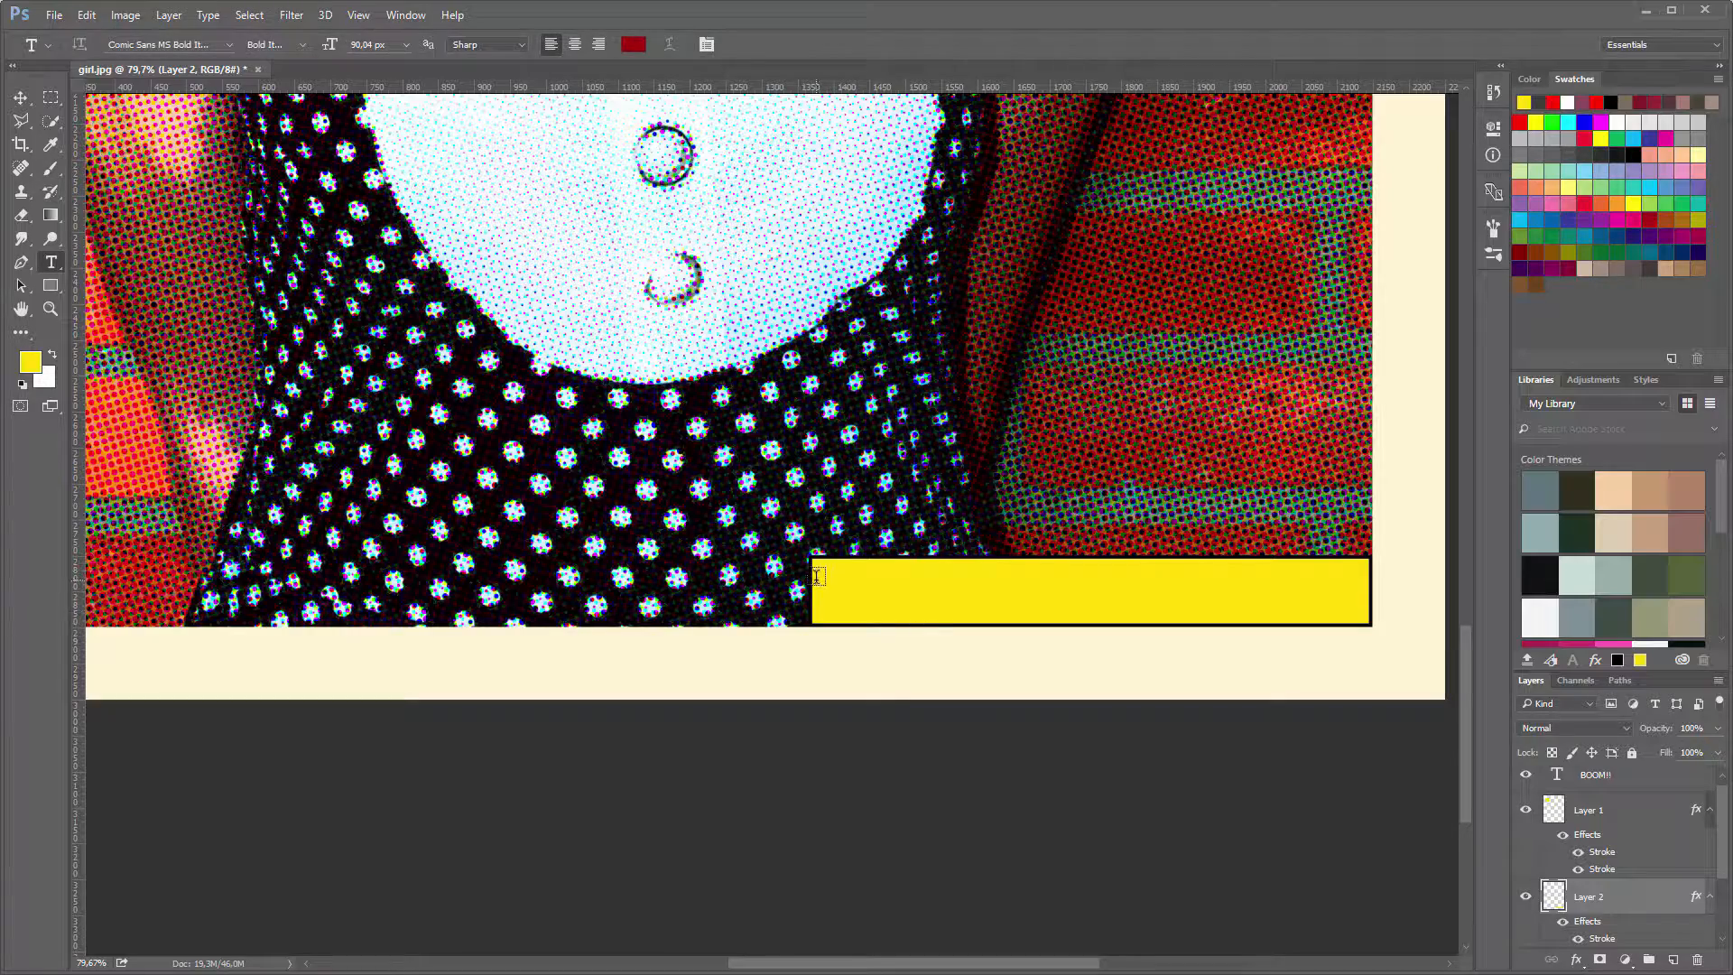
left_click_drag(835, 573, 1359, 629)
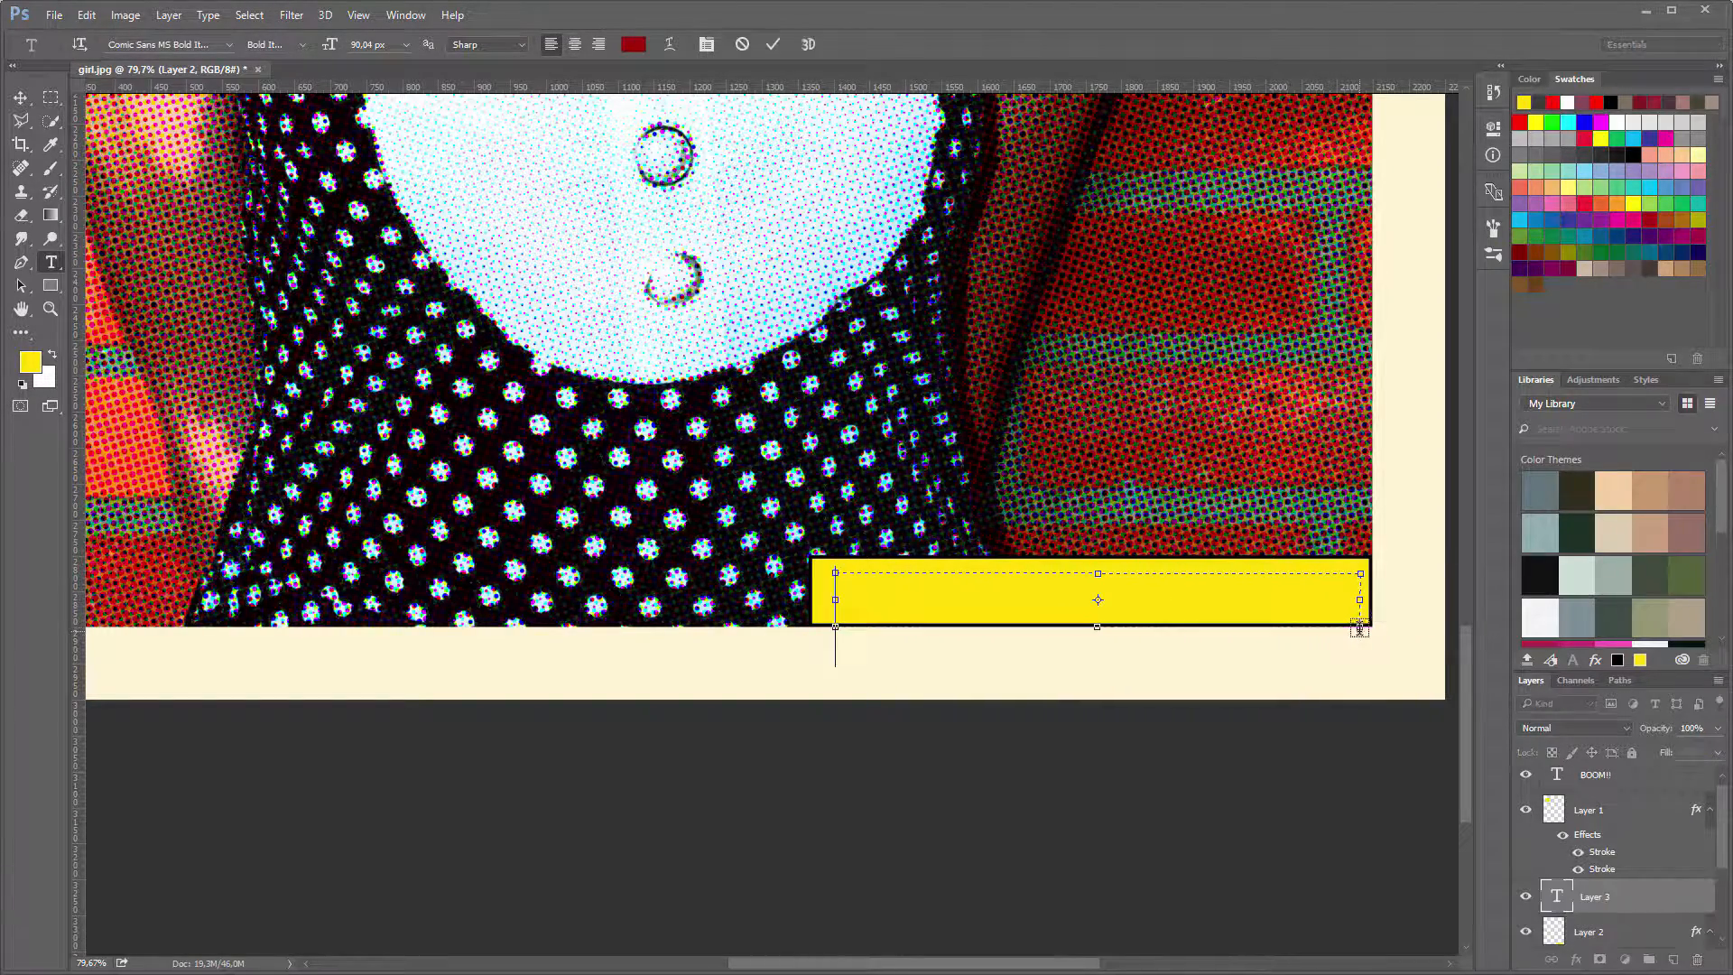
type("To")
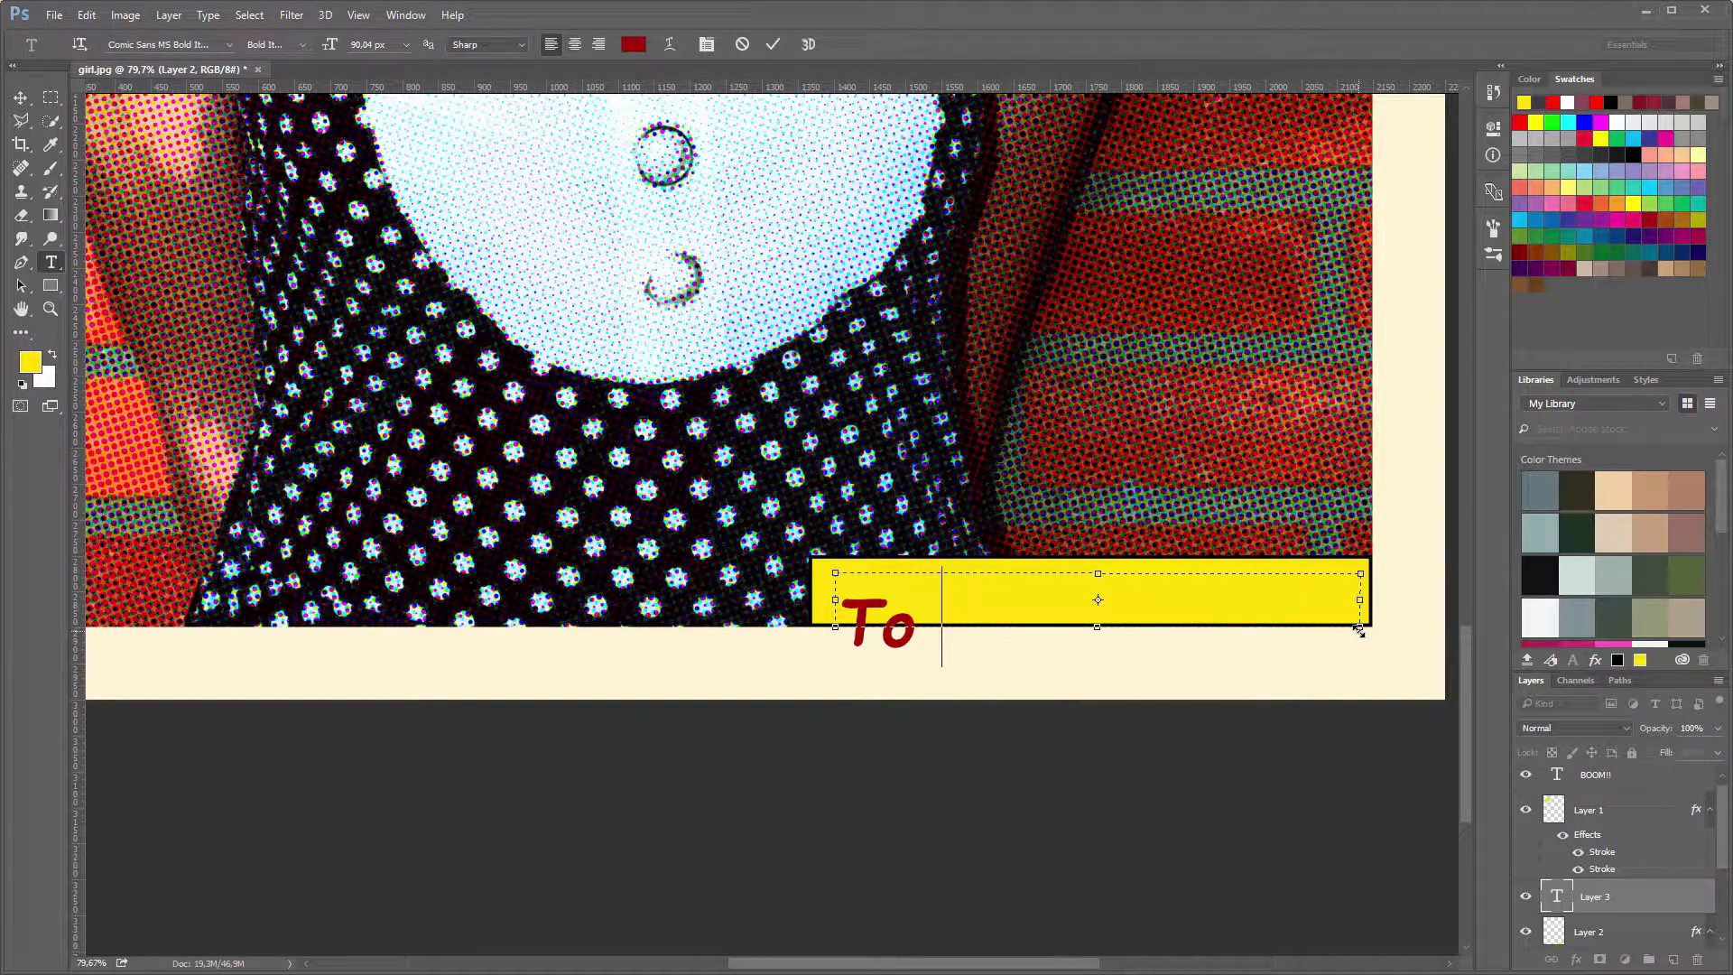
key("BackSpace")
type("O B")
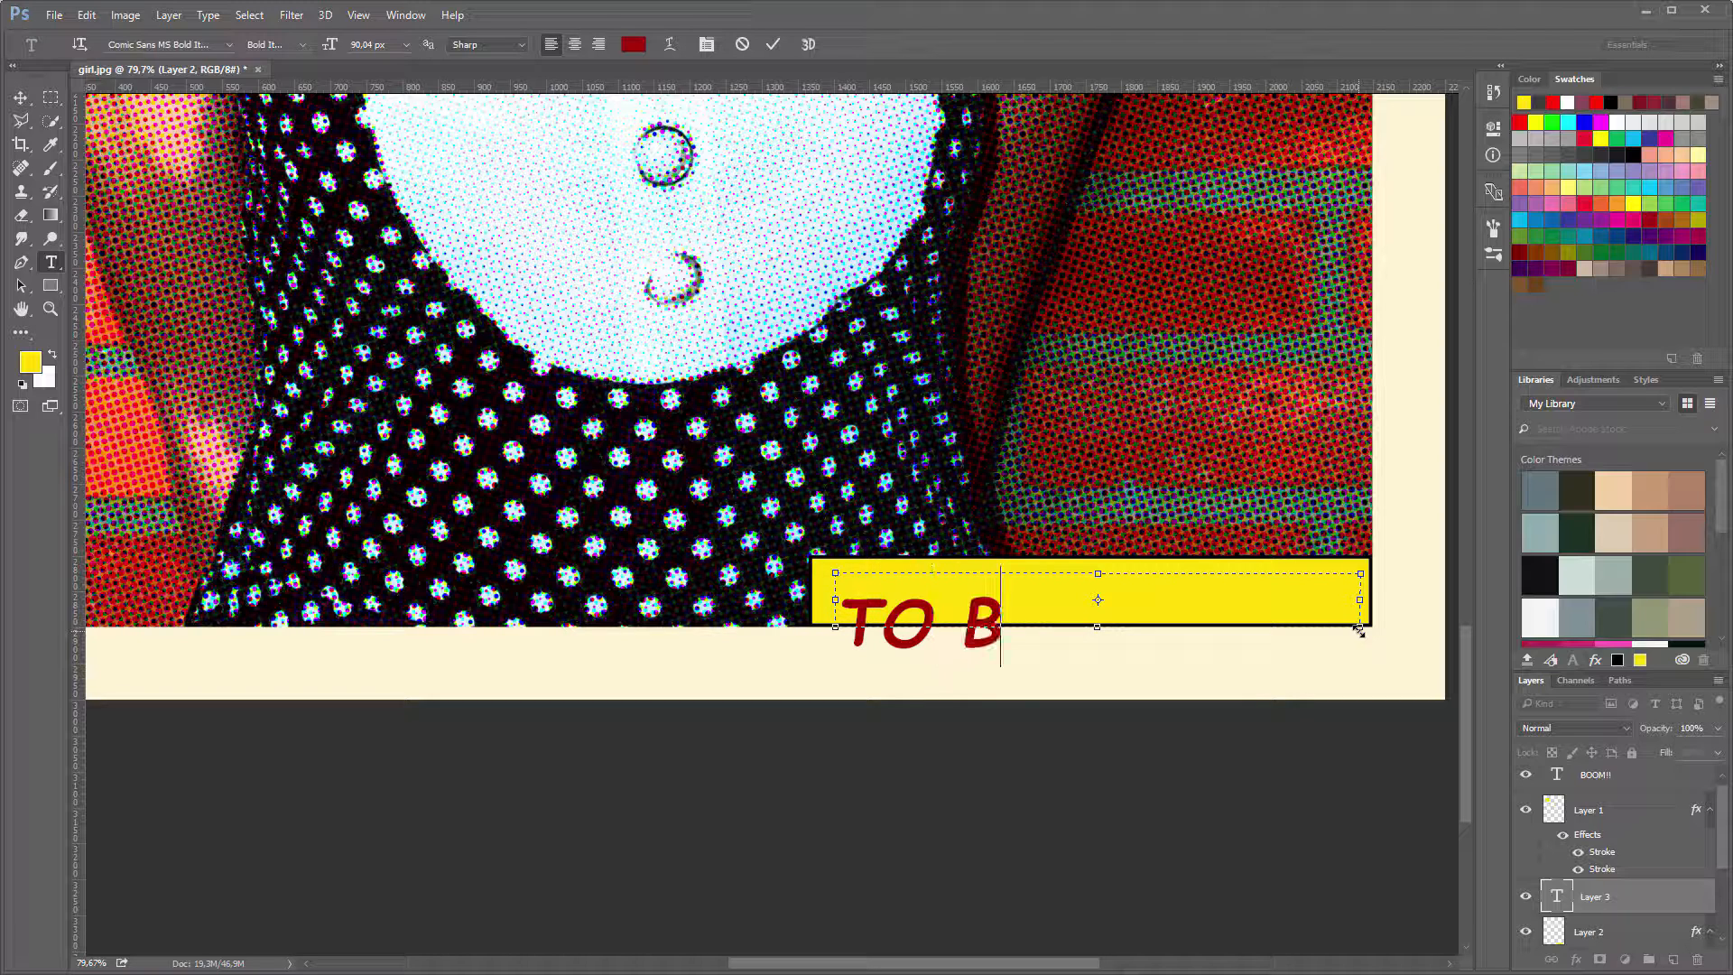
type("E CONTINU")
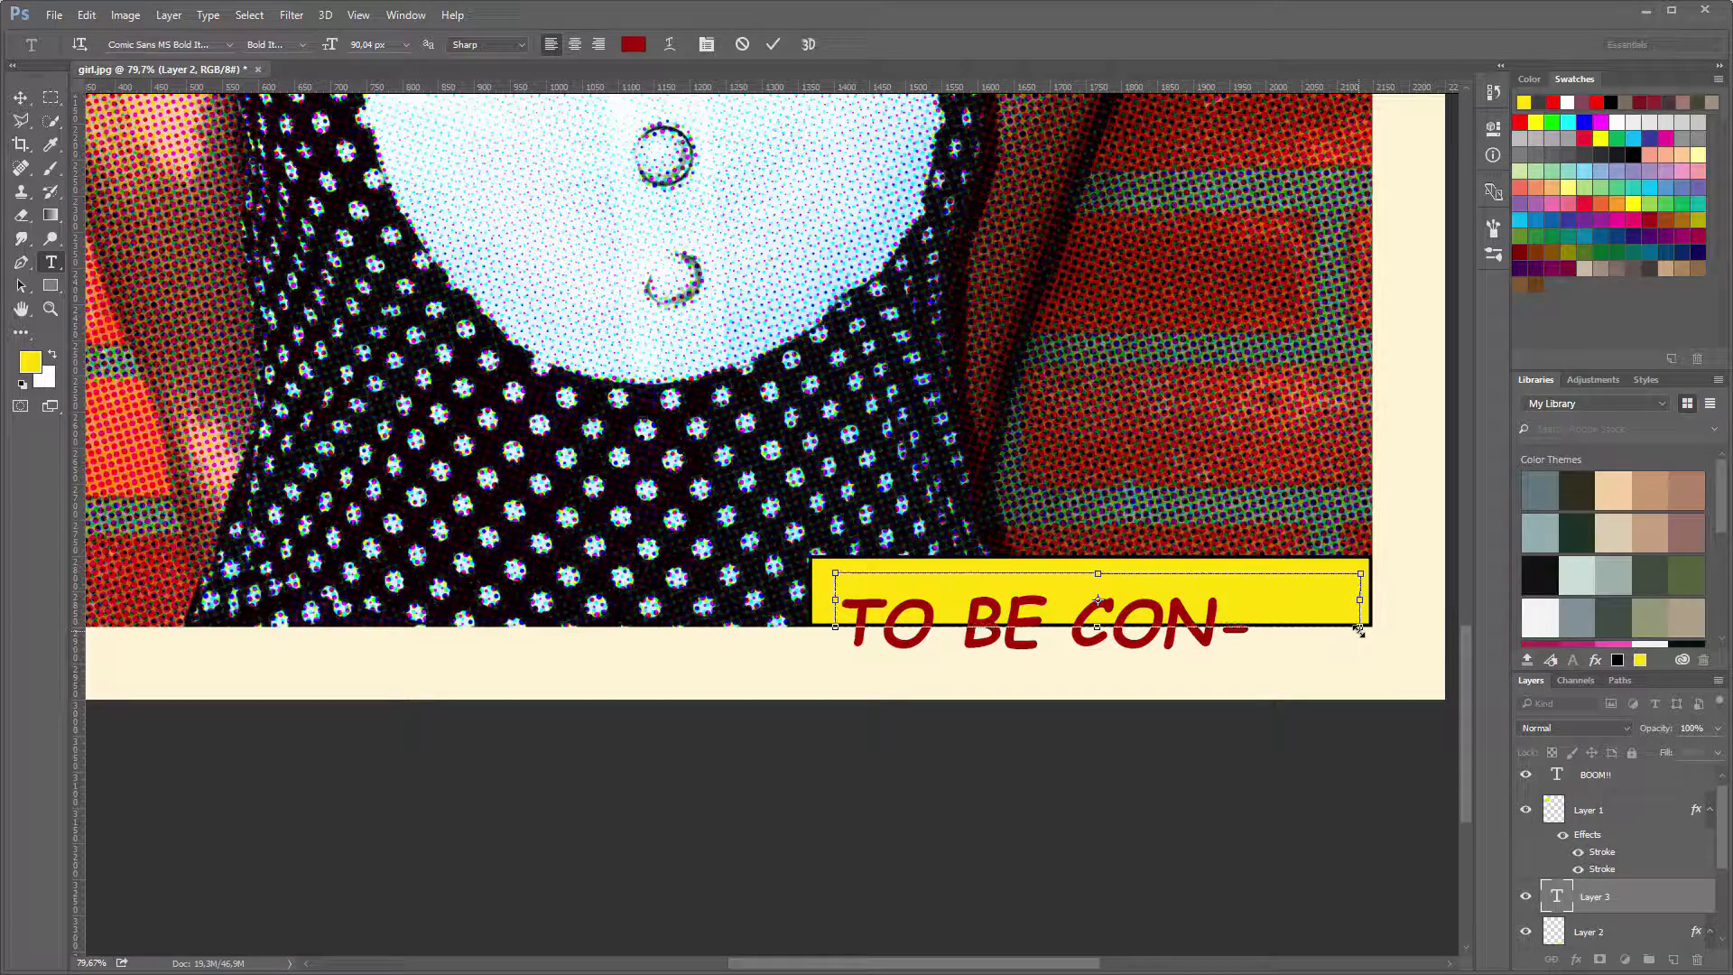
Set the whole caption text to 65.04 px and color it black (000000)
key("ctrl+a")
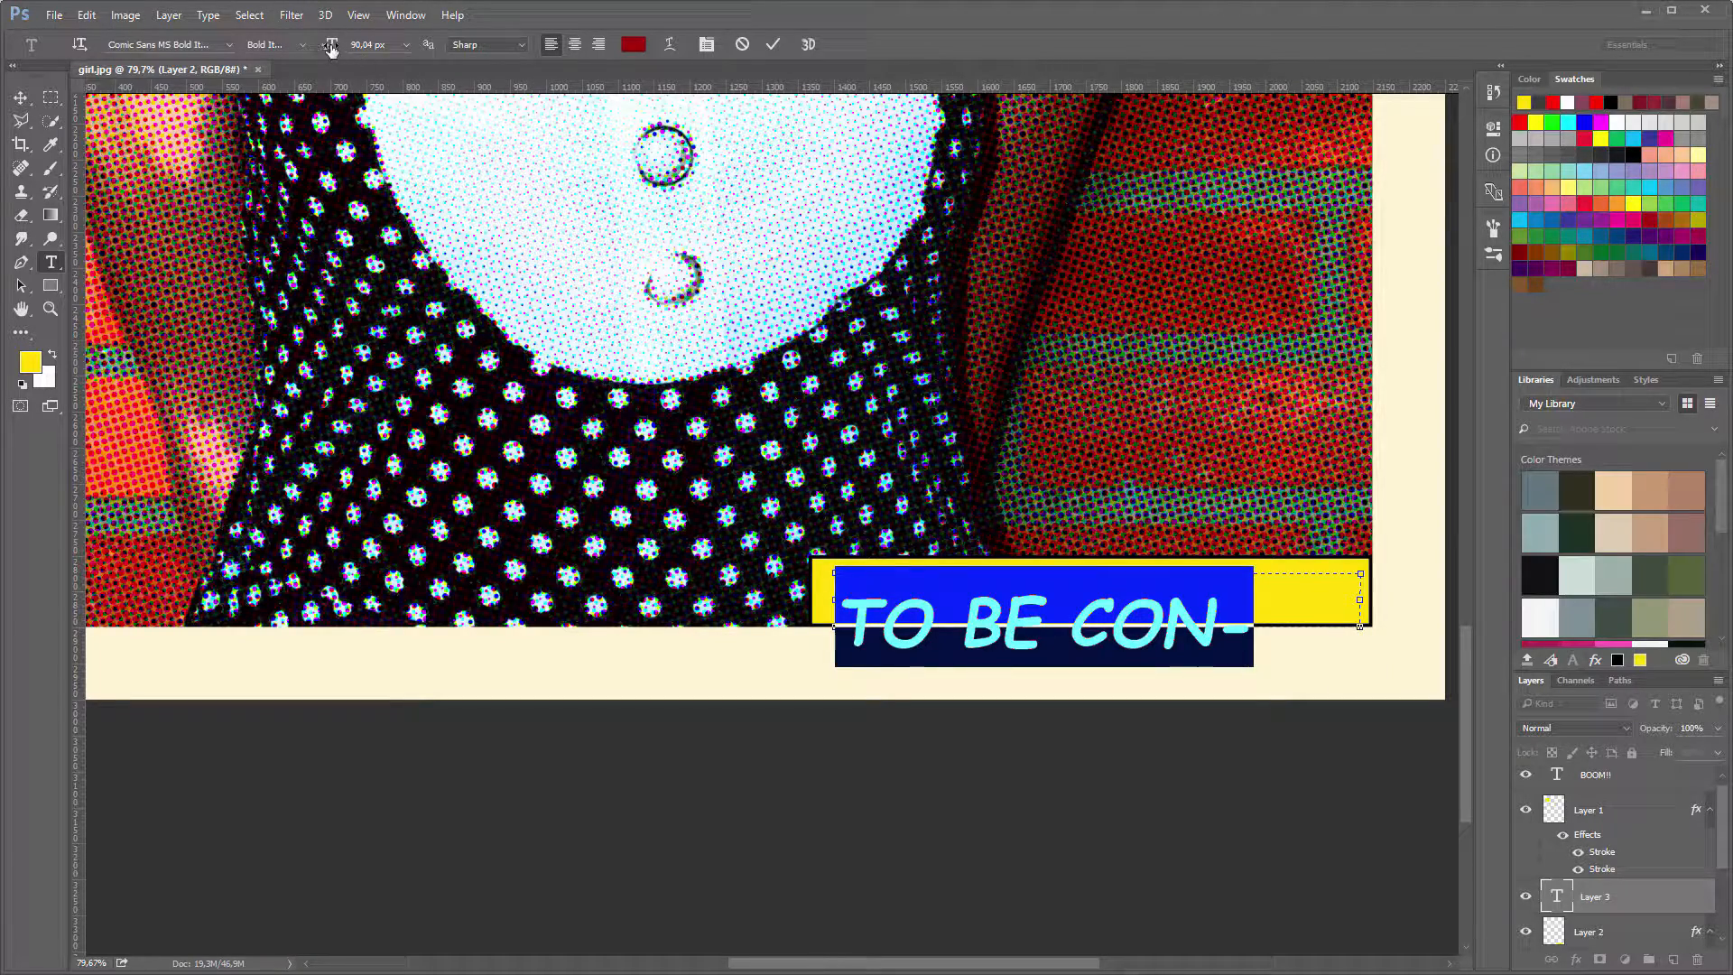
left_click_drag(332, 50, 311, 50)
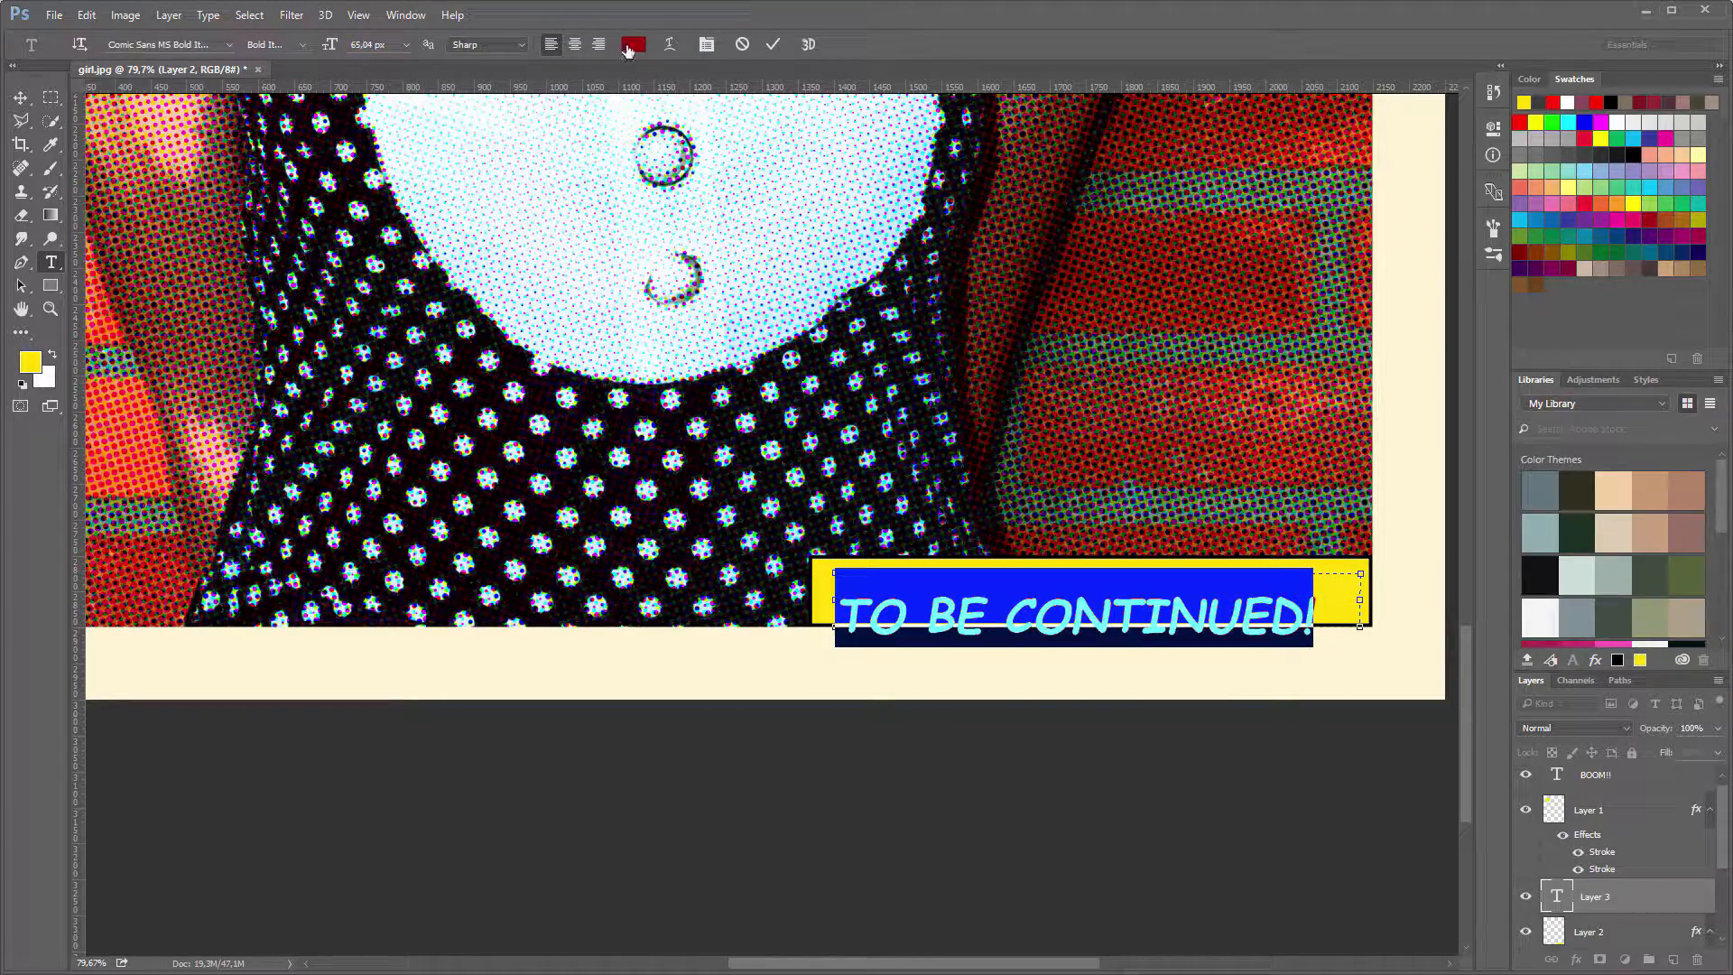
left_click(633, 44)
left_click(986, 505)
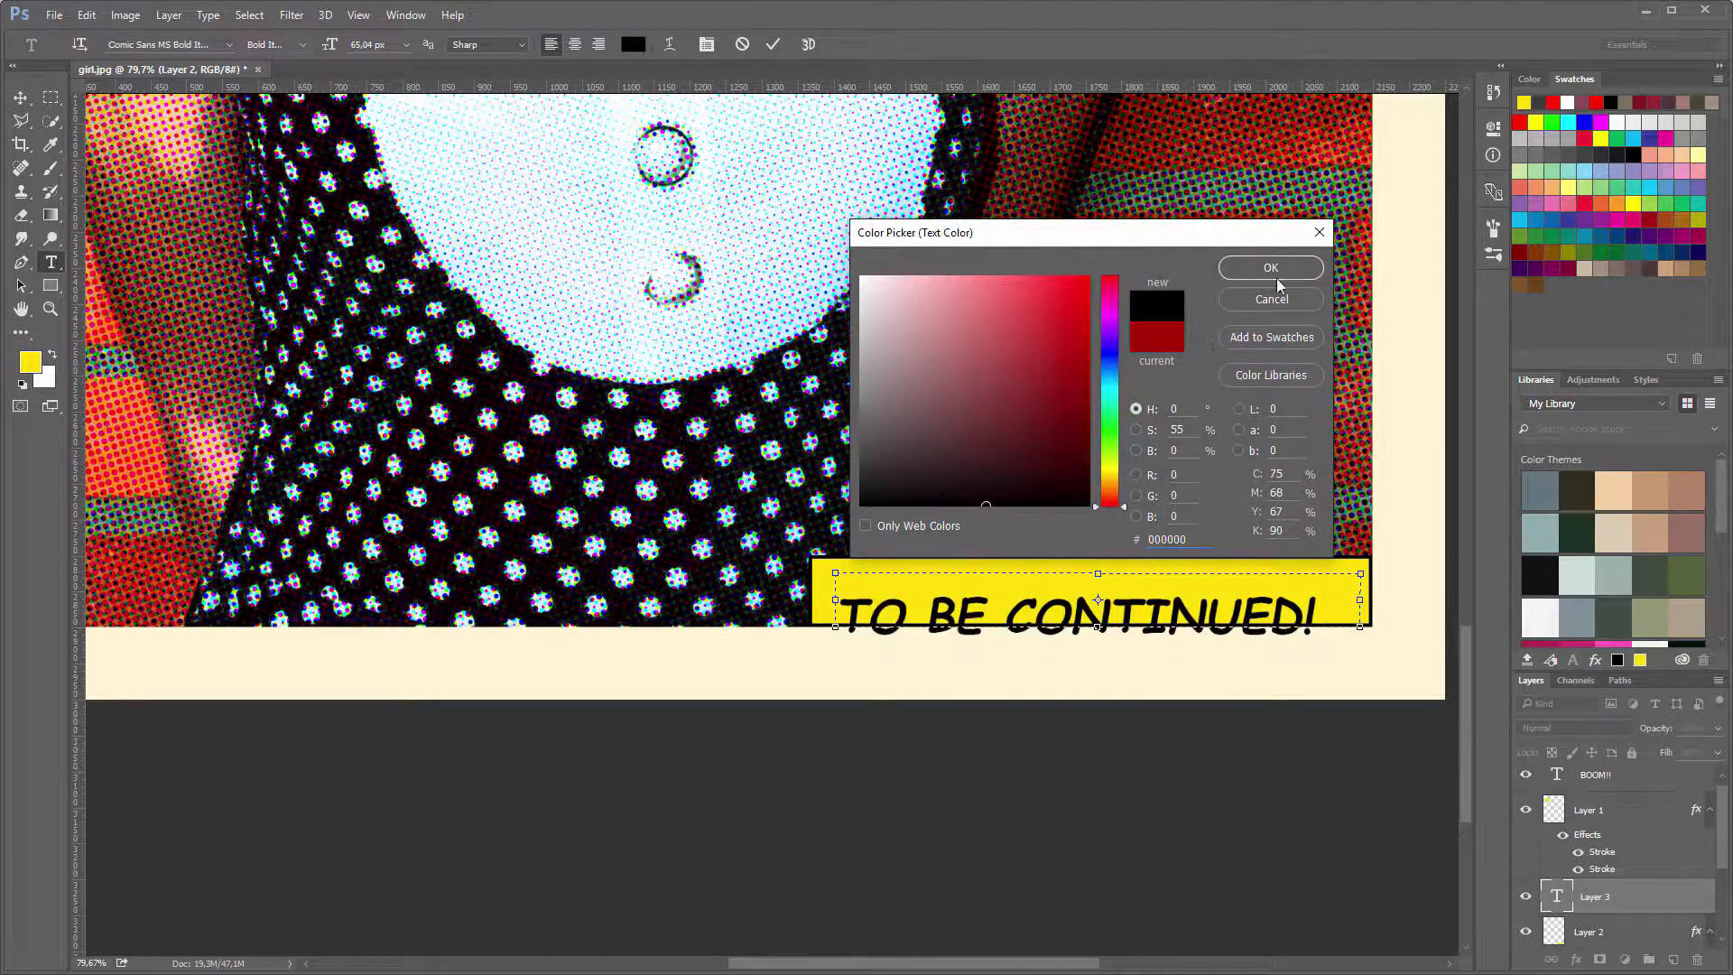
left_click(1271, 269)
Commit the caption text and center it in the yellow box, moving it about 17 px right and 25 px up
left_click(20, 96)
left_click_drag(1059, 616, 1074, 593)
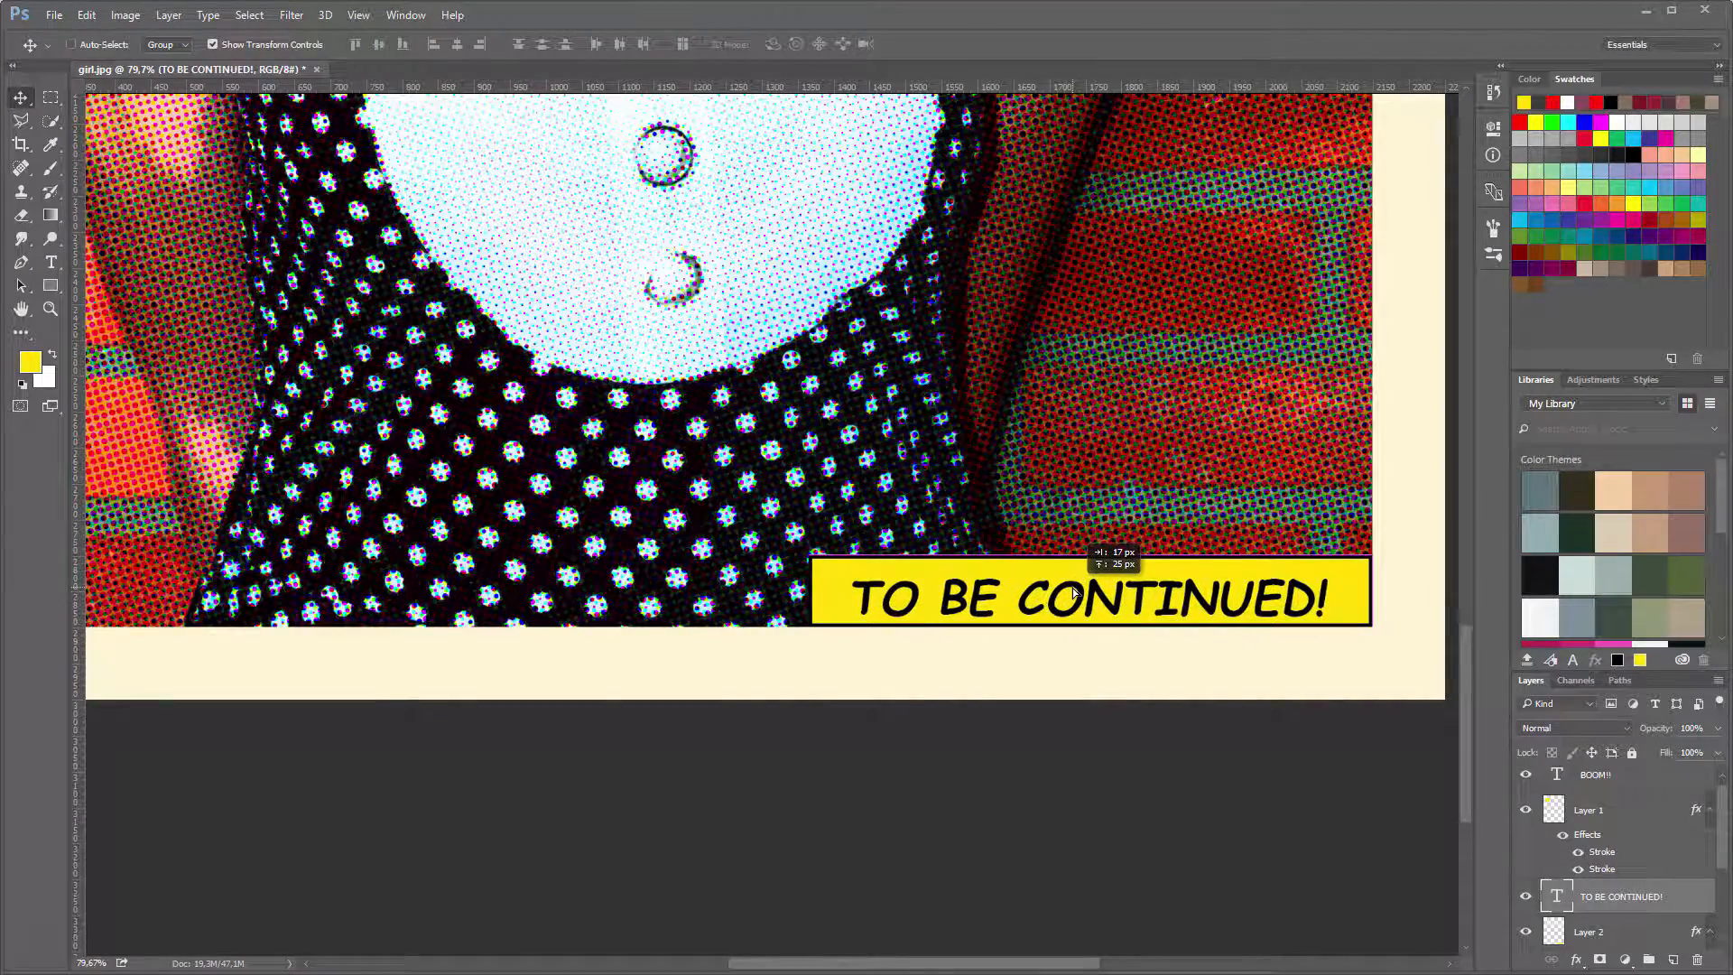